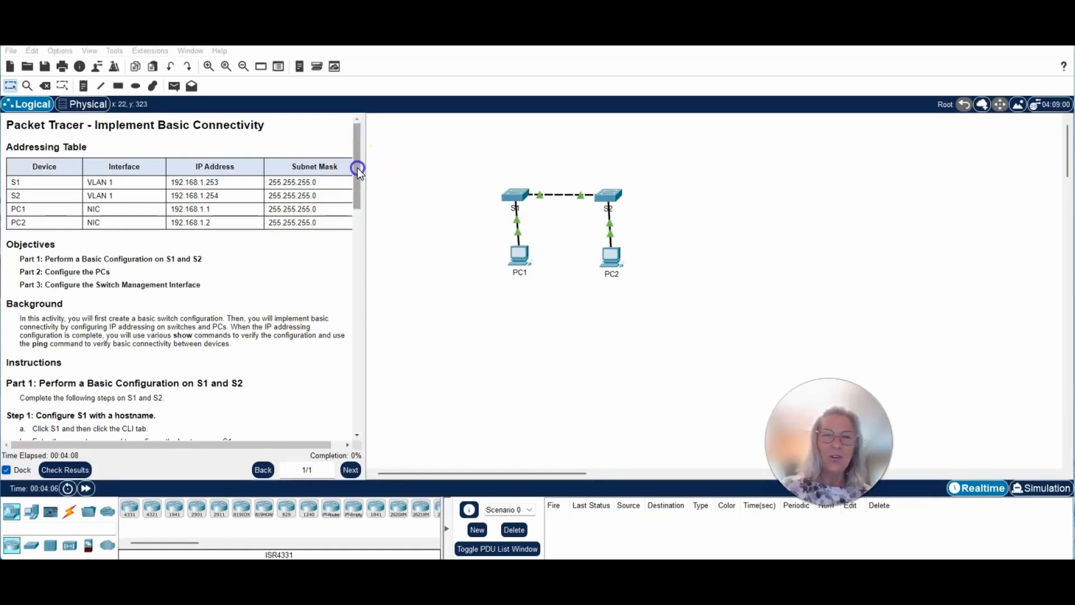
Step: Scroll the instructions down to Part 1 and highlight 'Step 1: Configure S1 with a hostname'
left_click_drag(358, 167, 375, 239)
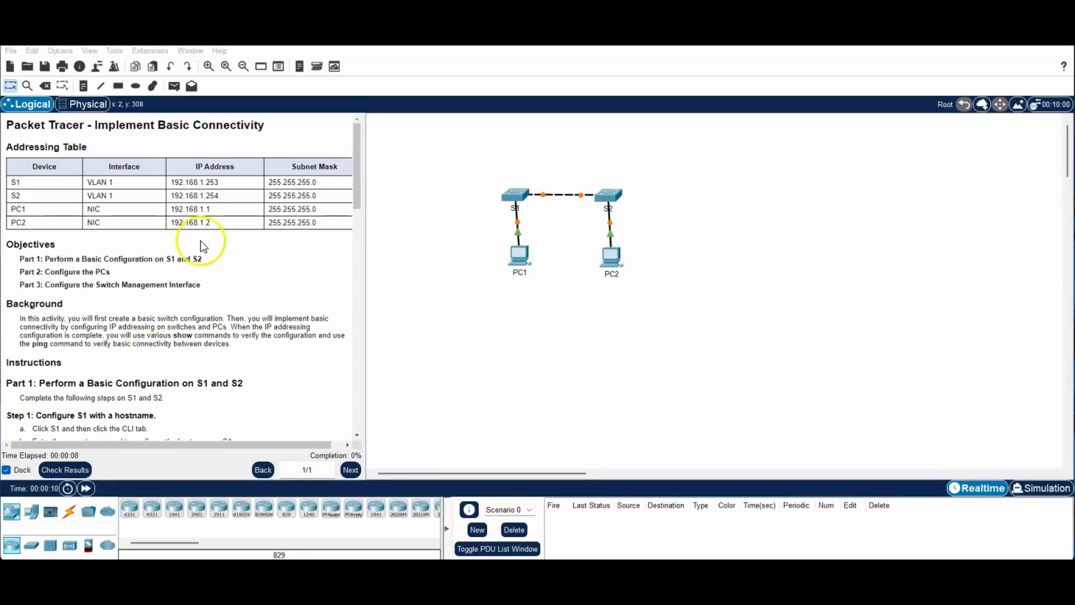
left_click_drag(355, 150, 374, 217)
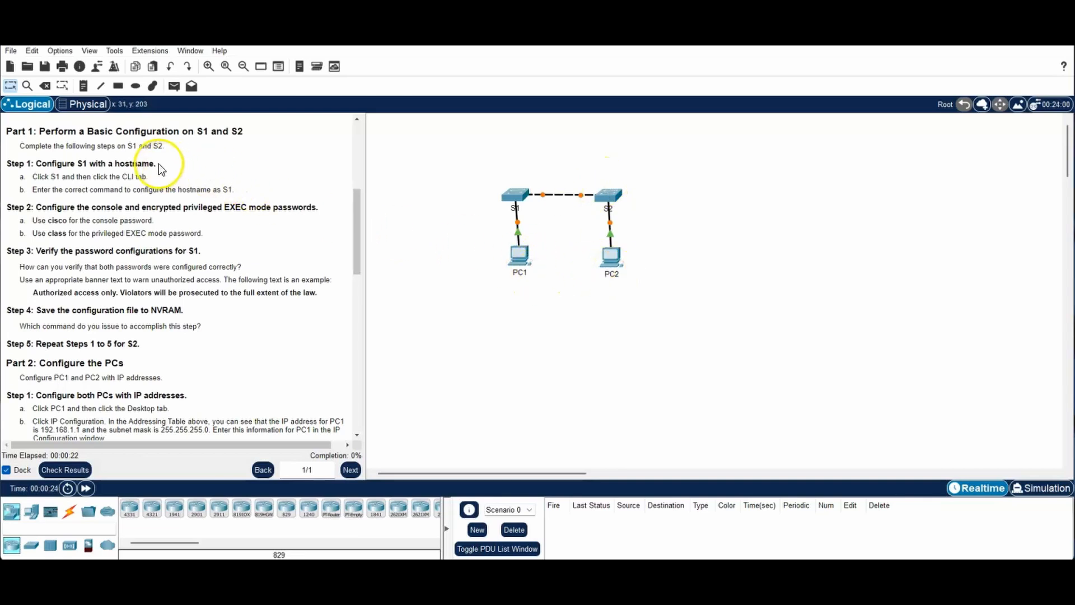
left_click_drag(158, 167, 6, 166)
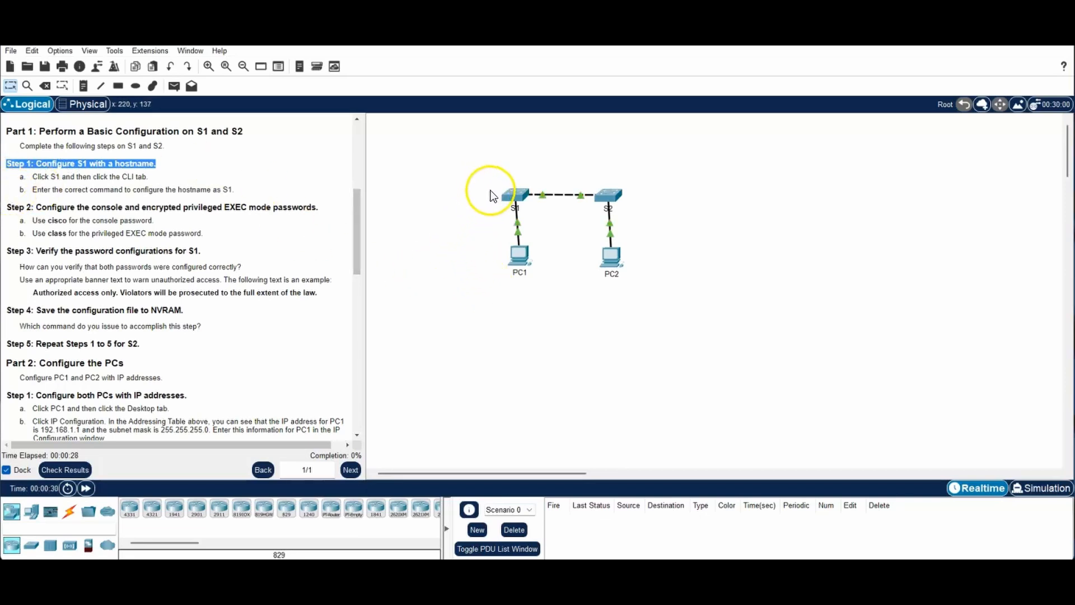
Step: In S1's CLI, run enable and config t, then set hostname S1 to get the S1(config)# prompt
left_click(512, 196)
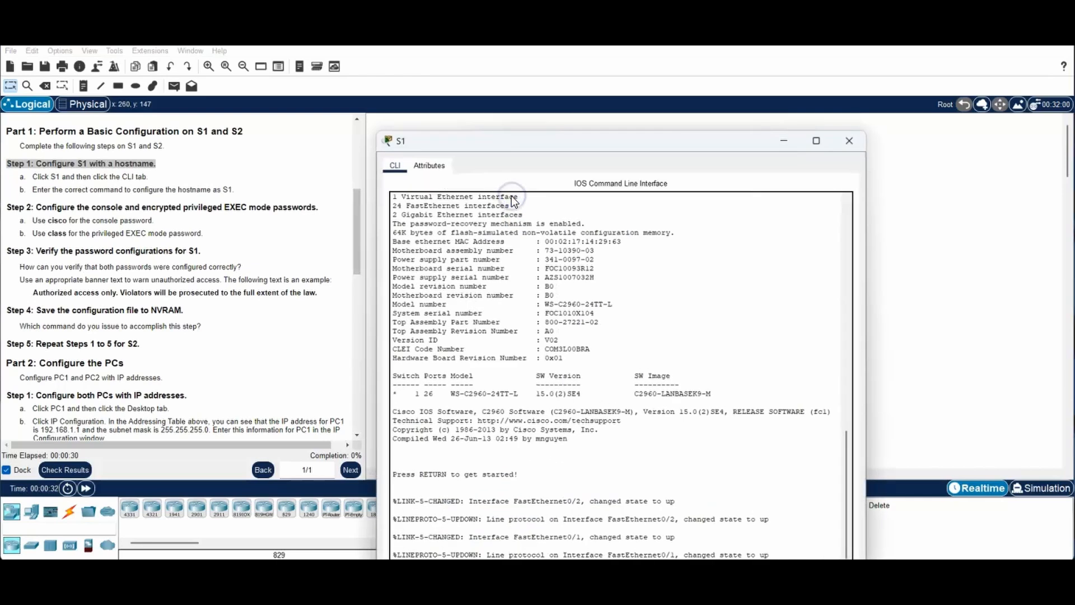
left_click_drag(541, 144, 701, 55)
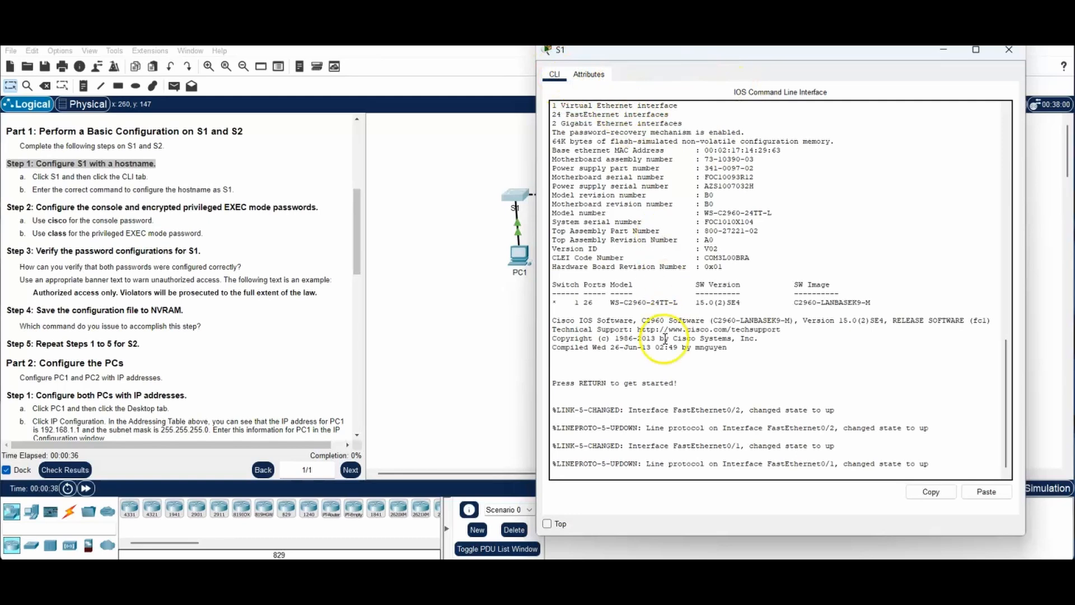
left_click(960, 457)
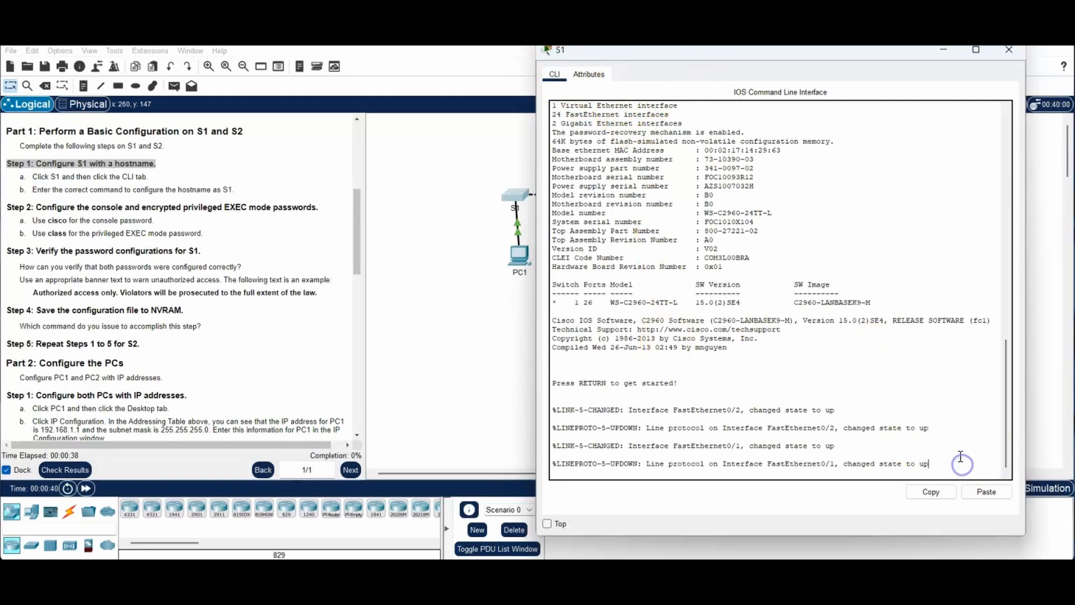
key("Return")
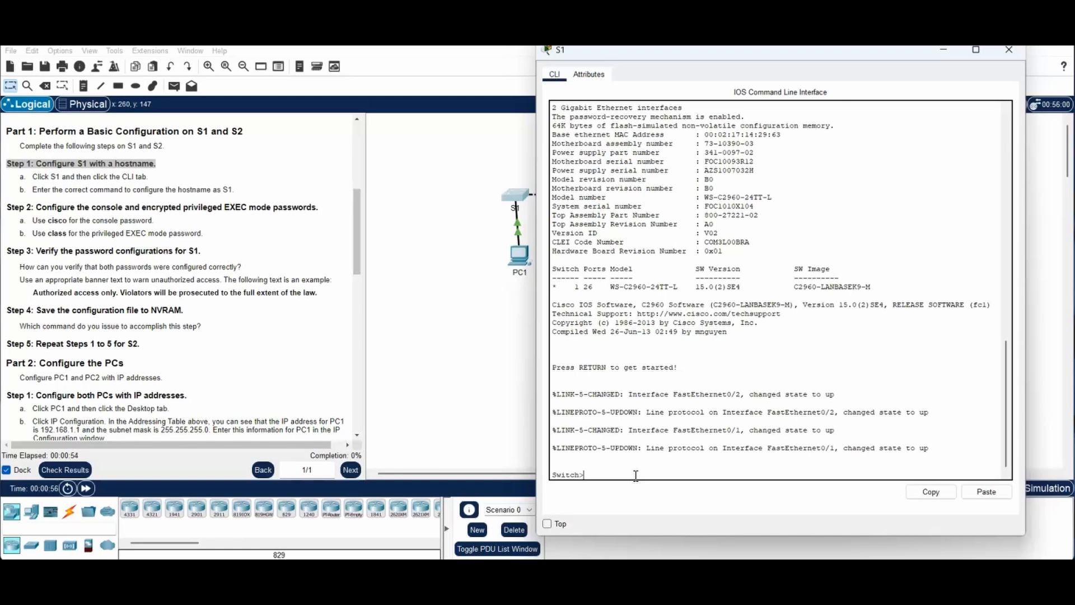
type("enable")
key("Return")
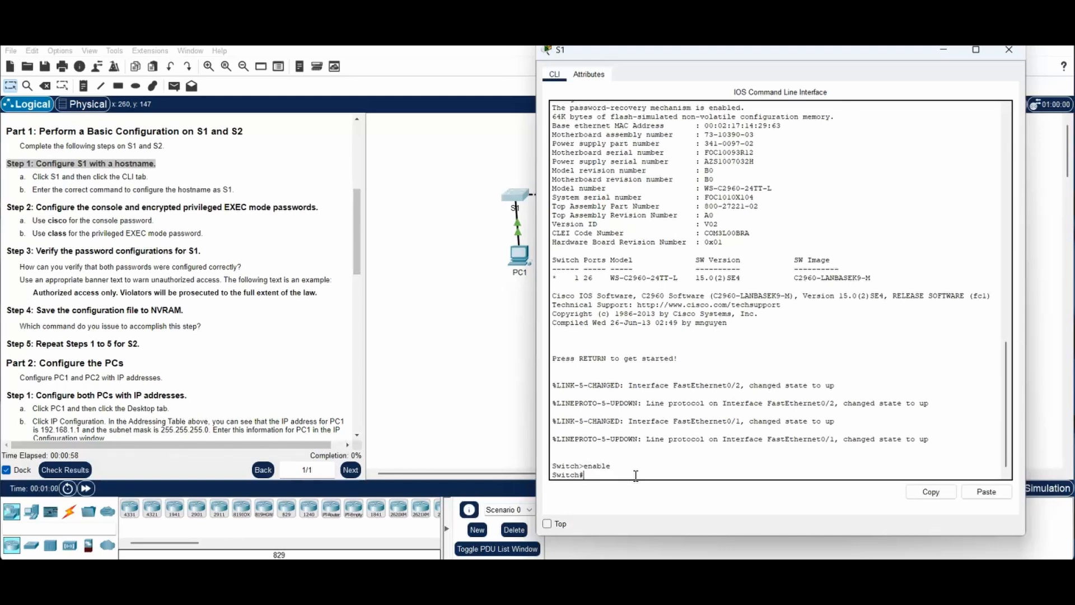
type("config t")
key("Return")
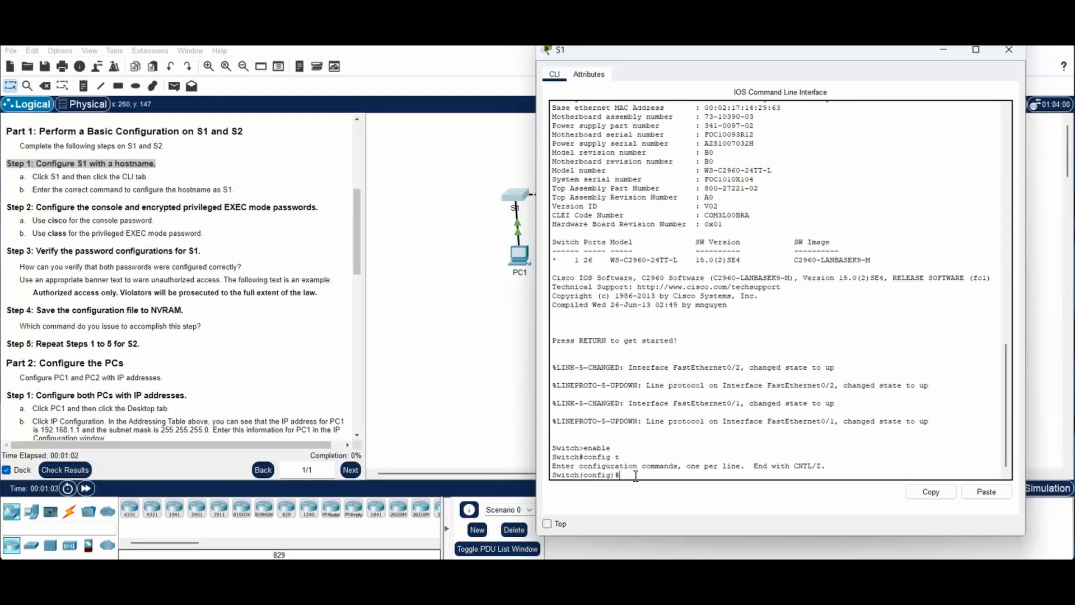
type("hostname S1")
key("Return")
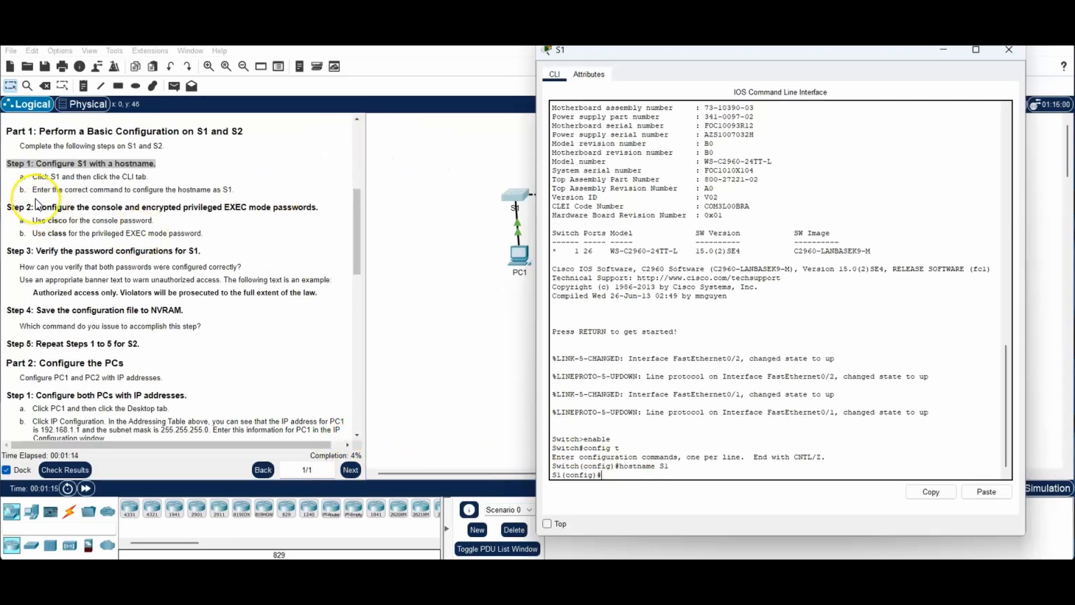
Step: Highlight the Step 2 password instruction and pin the S1 console window on top
left_click(8, 207)
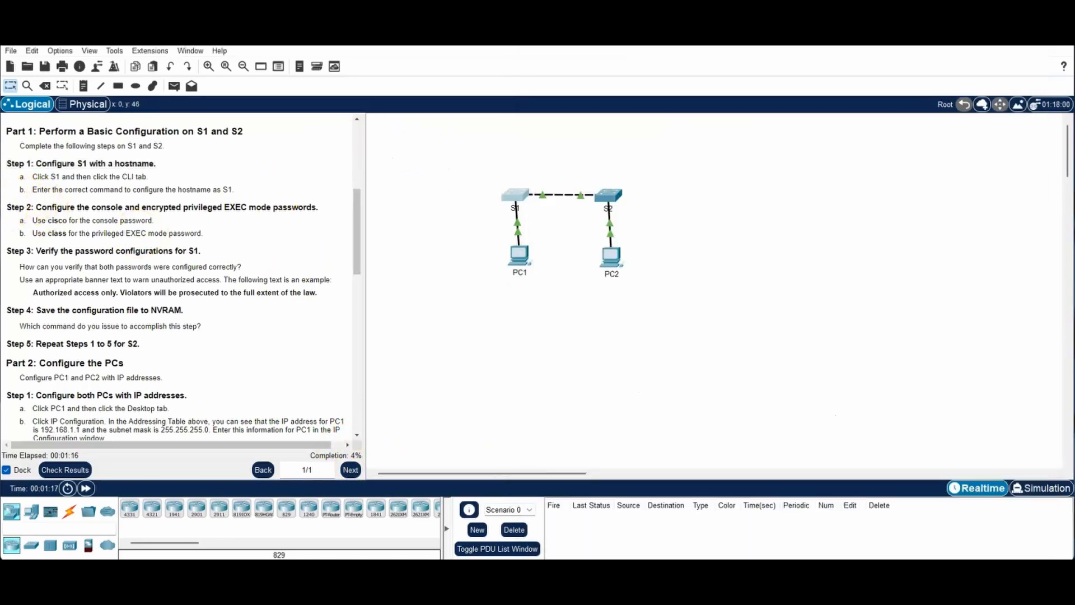
left_click_drag(7, 207, 321, 206)
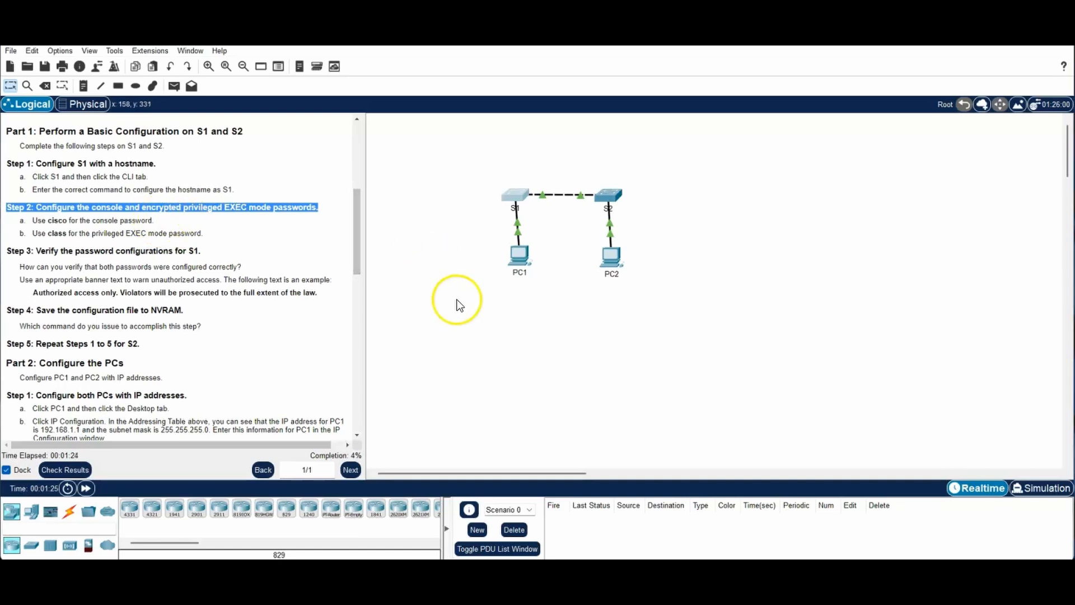
left_click(514, 197)
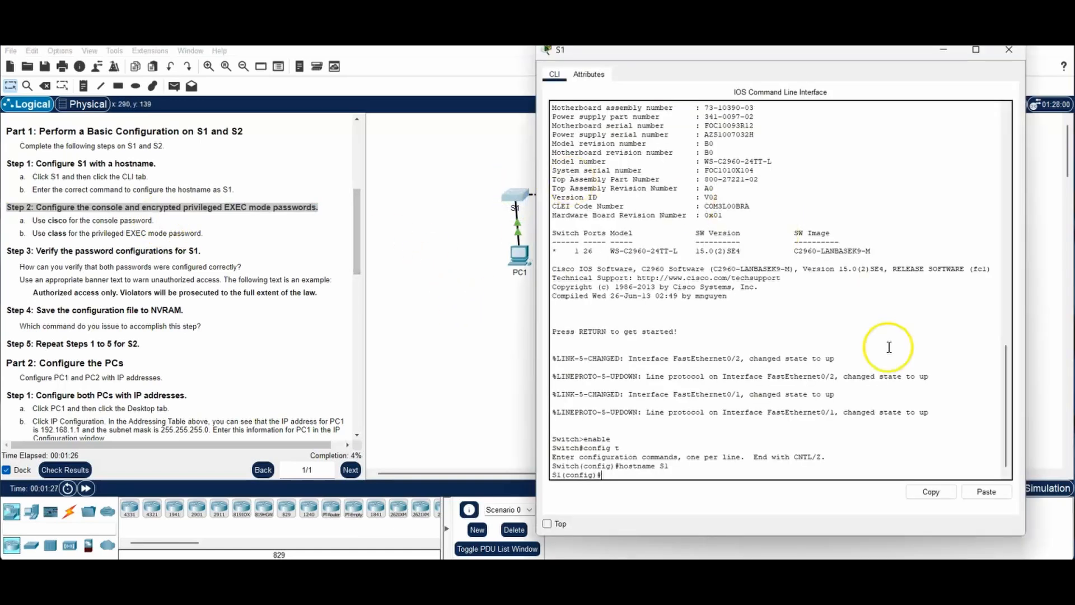
left_click_drag(834, 56, 845, 49)
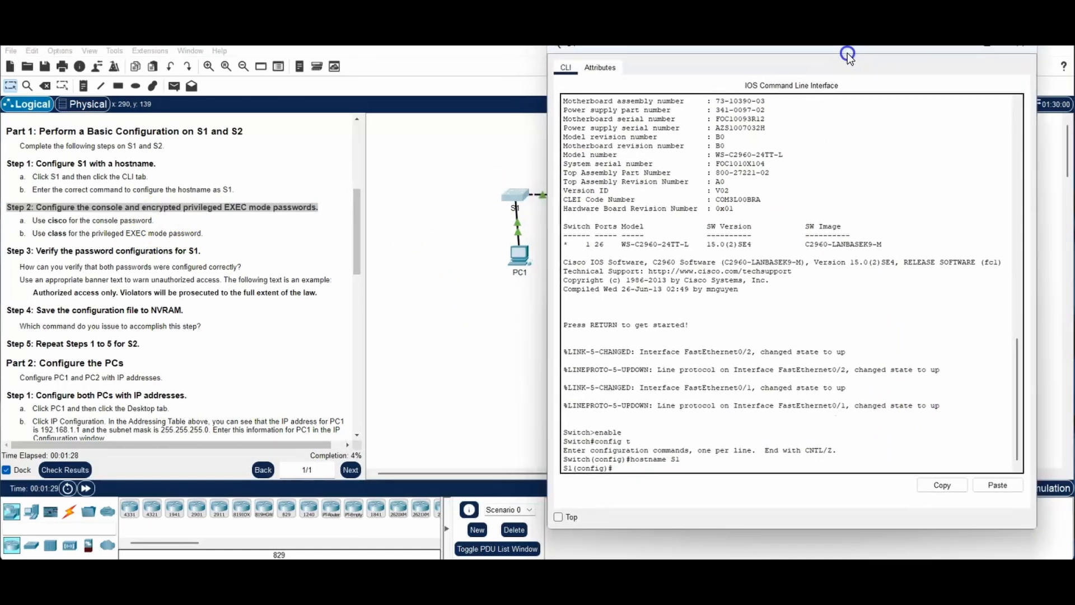
left_click(558, 517)
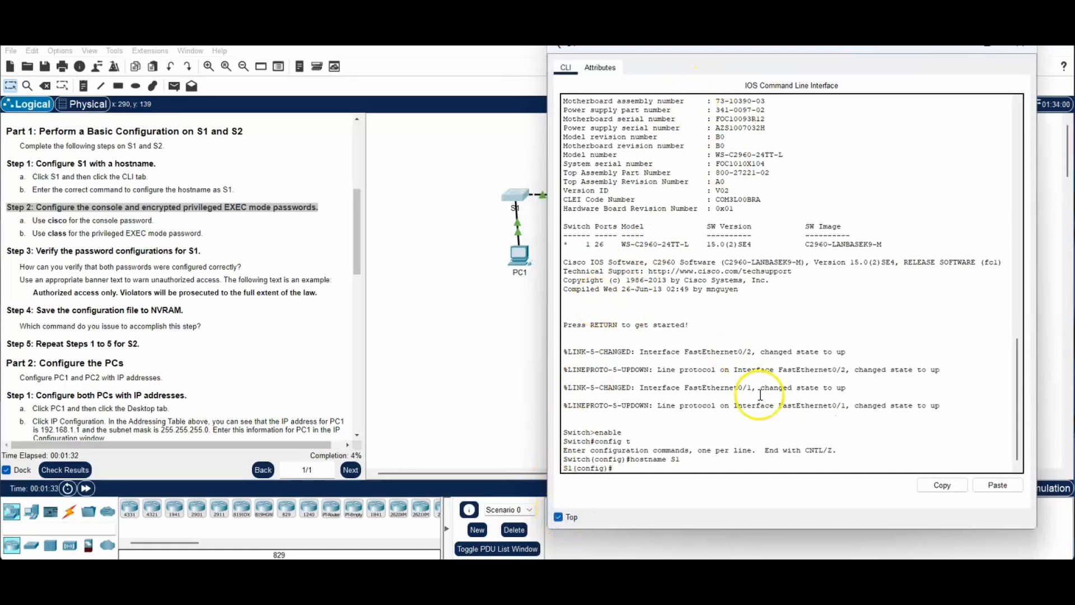
left_click(623, 470)
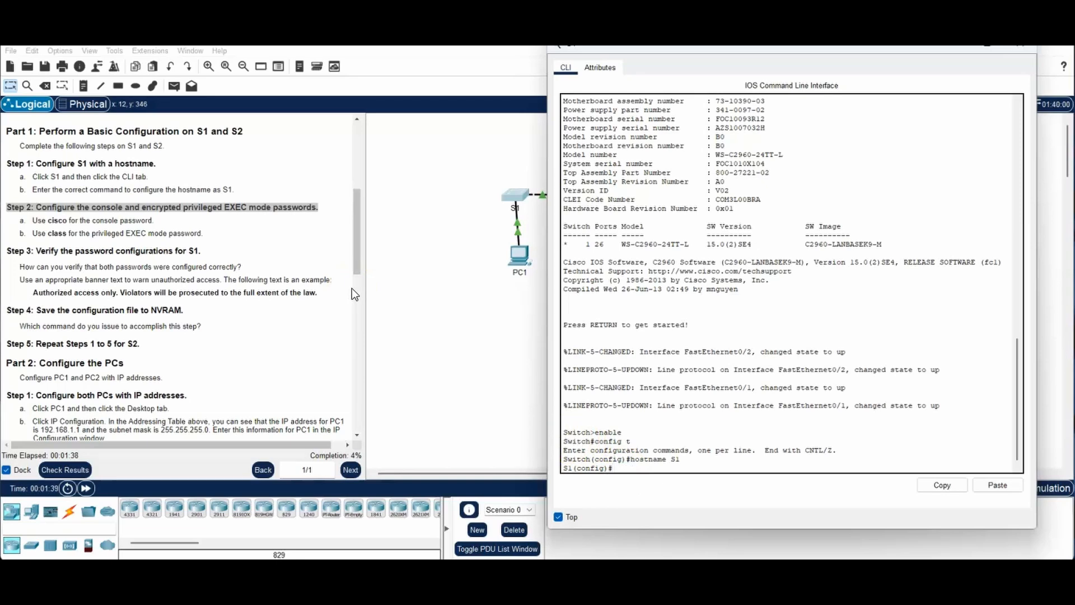
type("line con 0")
key("Return")
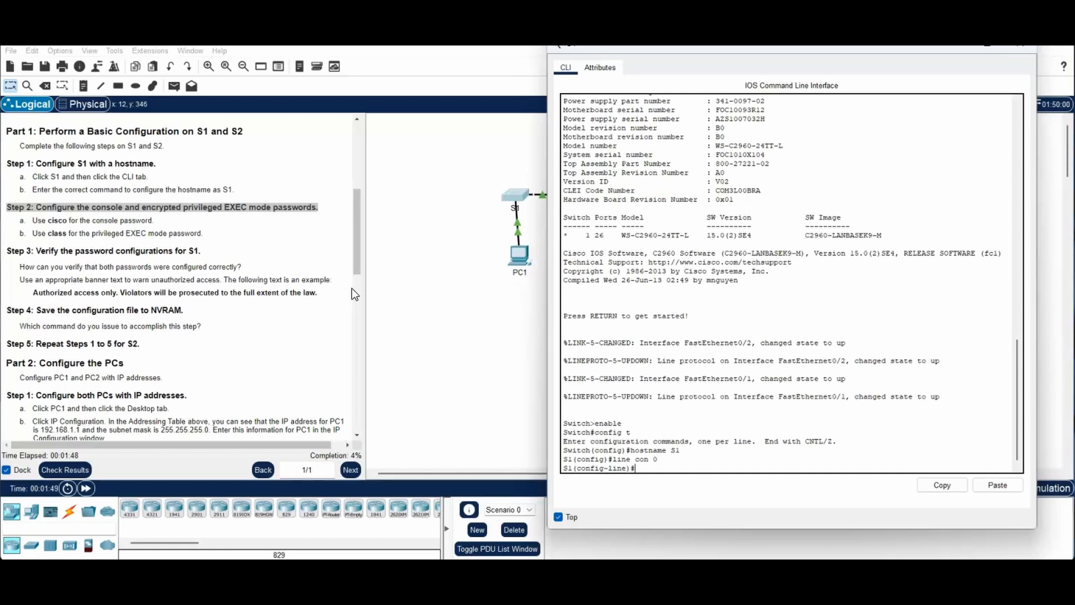
type("password cisco")
key("Return")
type("lo")
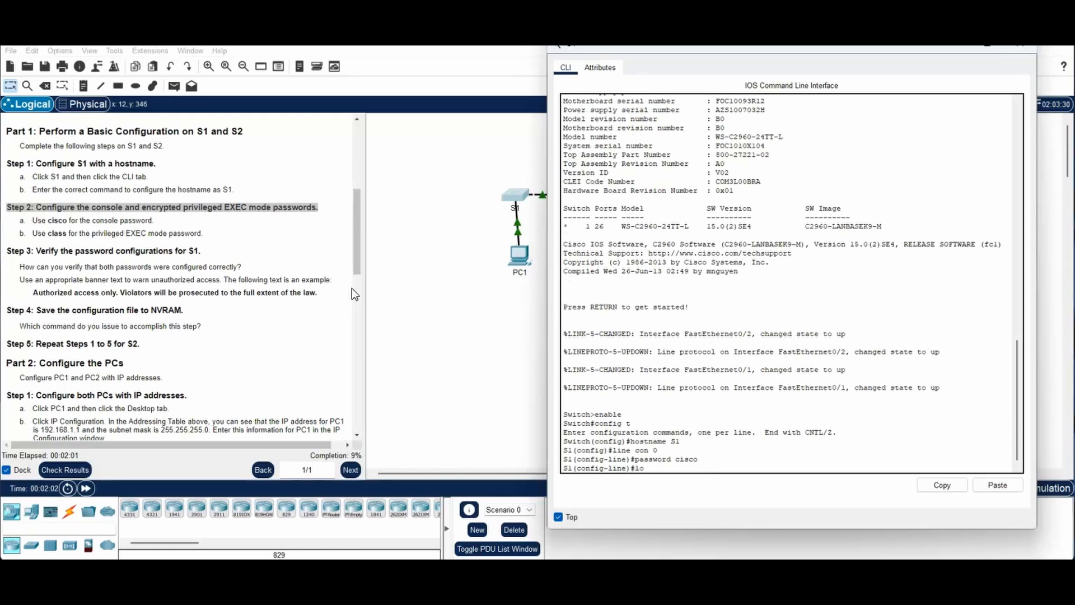
type("gin")
key("Return")
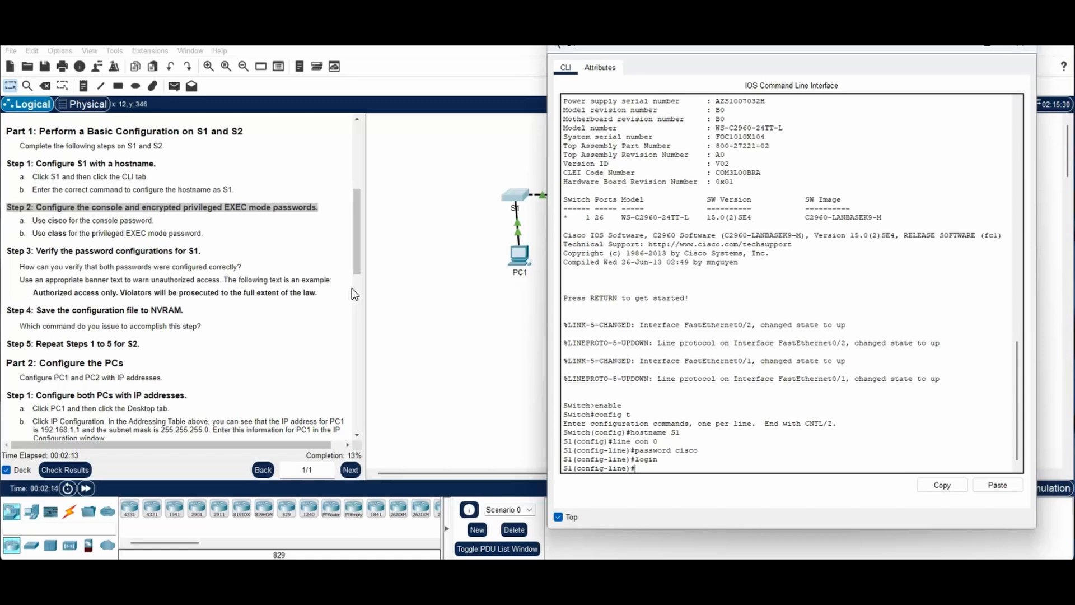
type("exit")
key("Return")
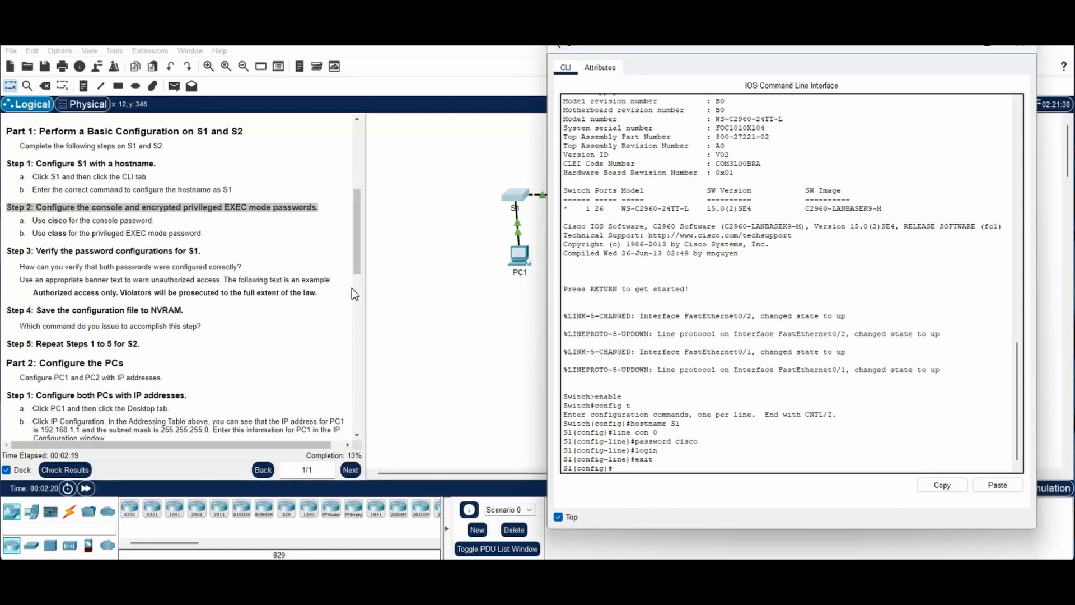
Step: Set S1's enable secret to class and highlight instruction Steps 3 and 4
type("enable secret class")
key("Return")
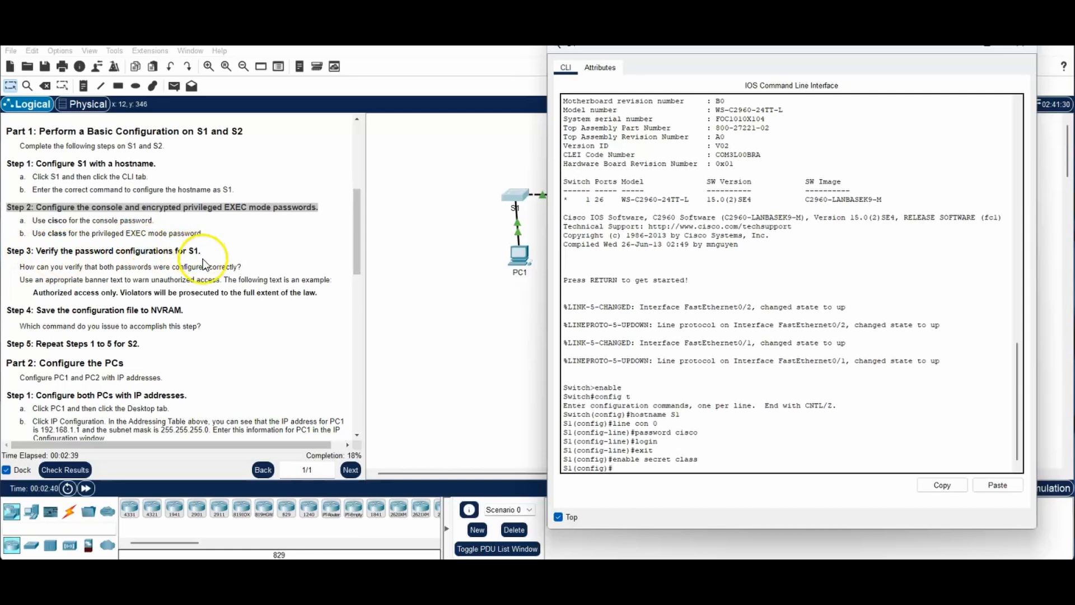
left_click_drag(200, 251, 5, 253)
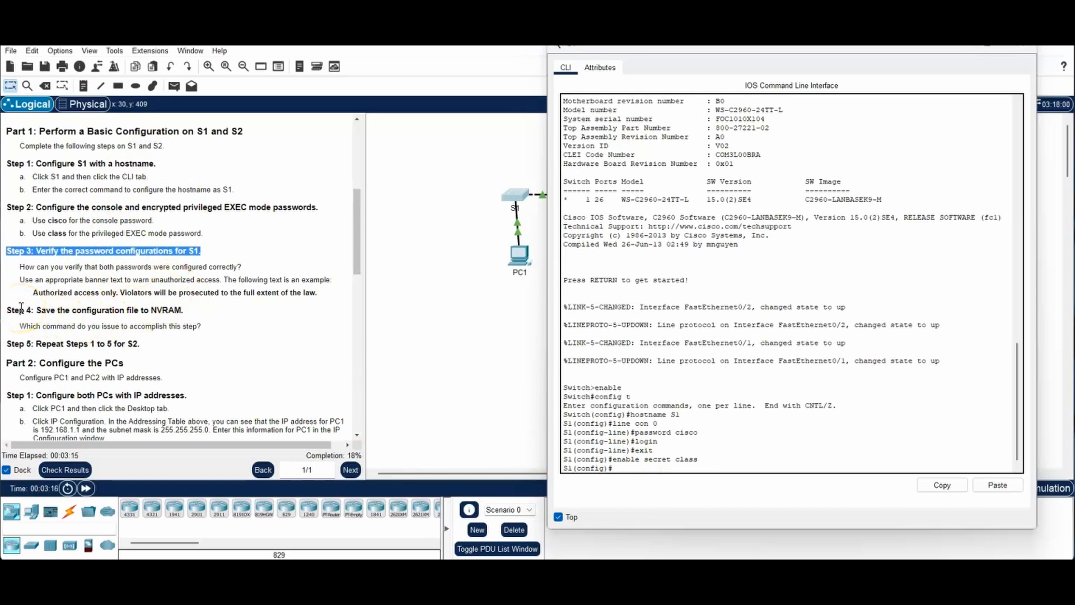
left_click_drag(184, 311, 5, 311)
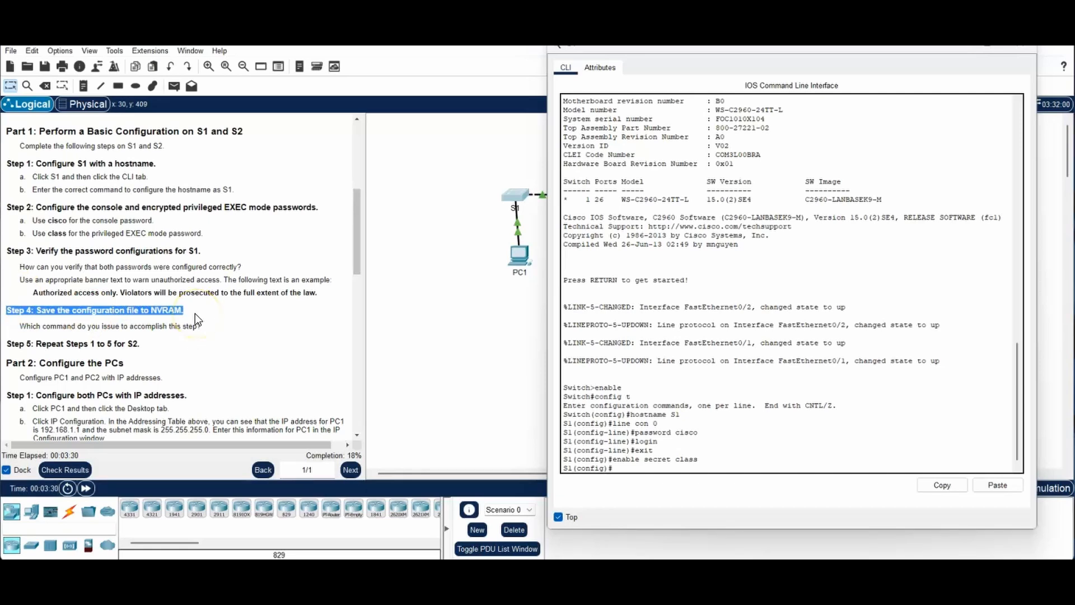
Step: Exit to the S1# prompt and save with copy run start to the default startup-config
left_click(626, 471)
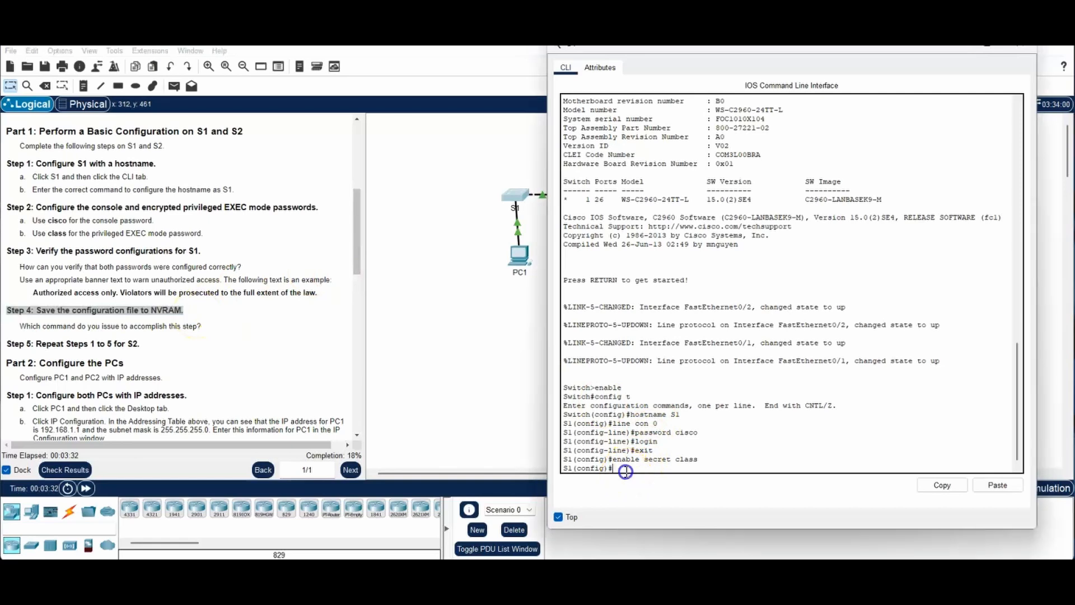
type("exit")
key("Return")
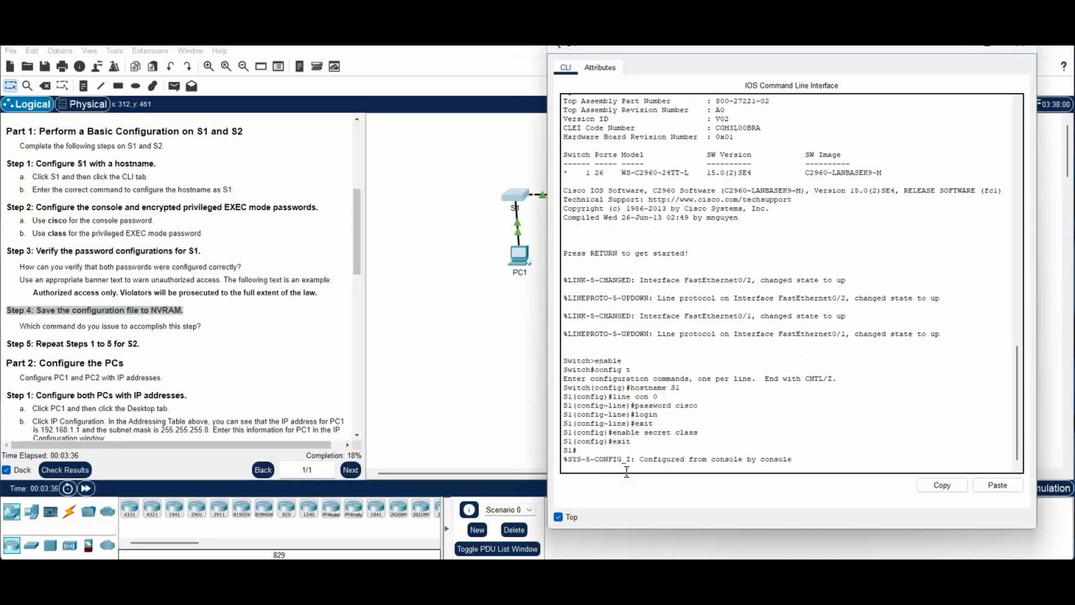
key("Return")
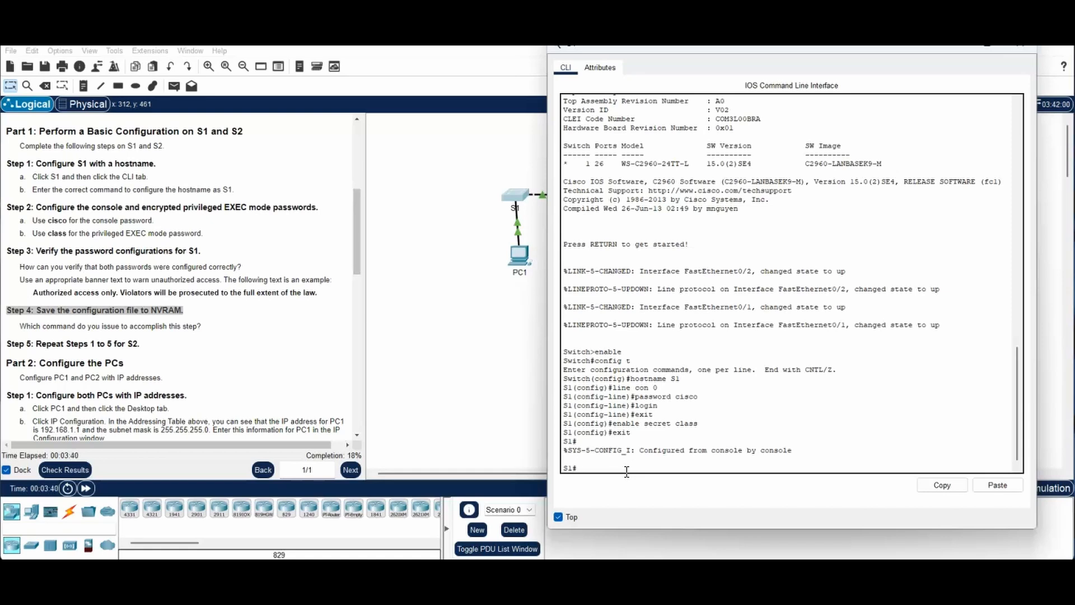
type("copy run start")
key("Return")
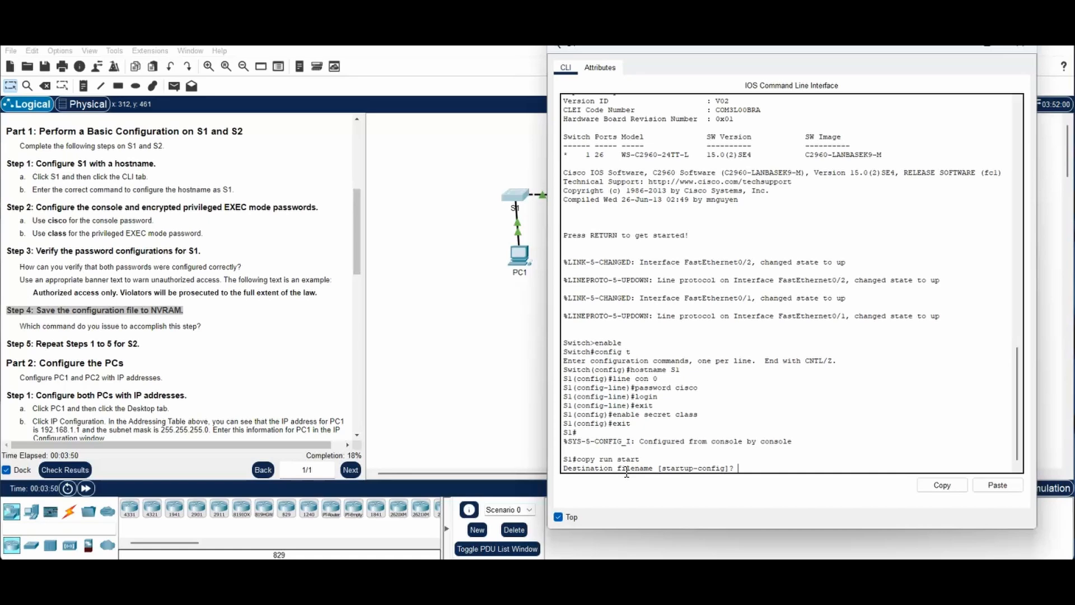
key("Return")
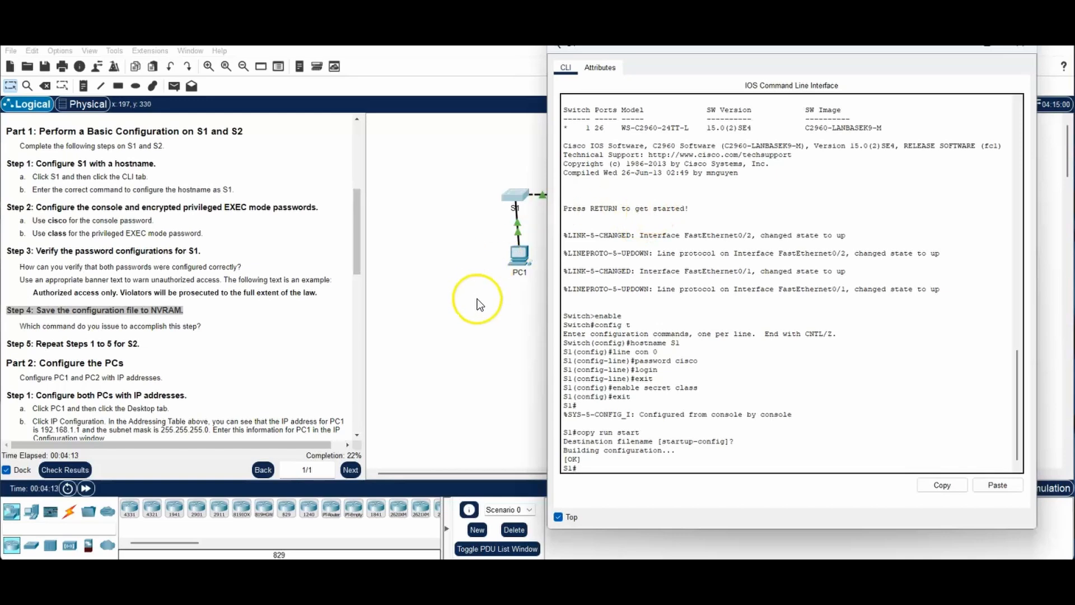
Step: Close S1's console and open S2's CLI, keeping its window on top
left_click(1021, 45)
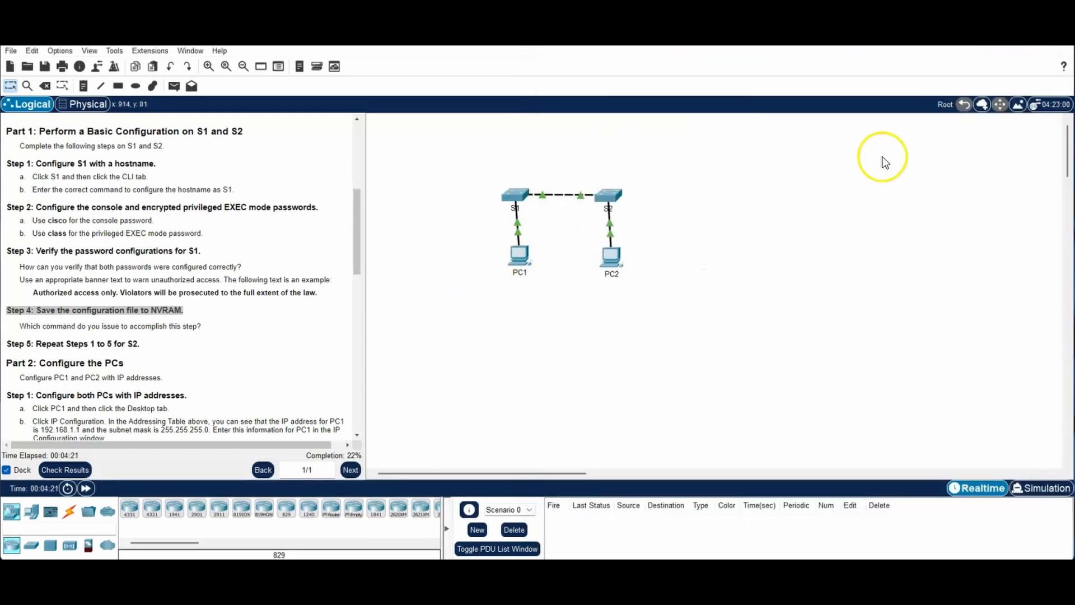
left_click(609, 195)
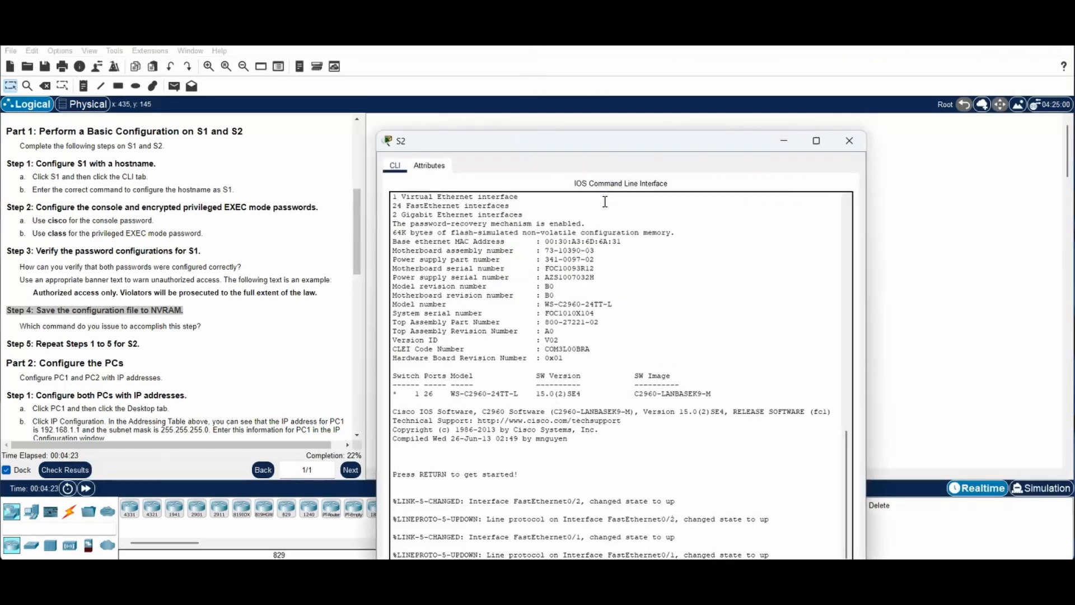
left_click(802, 538)
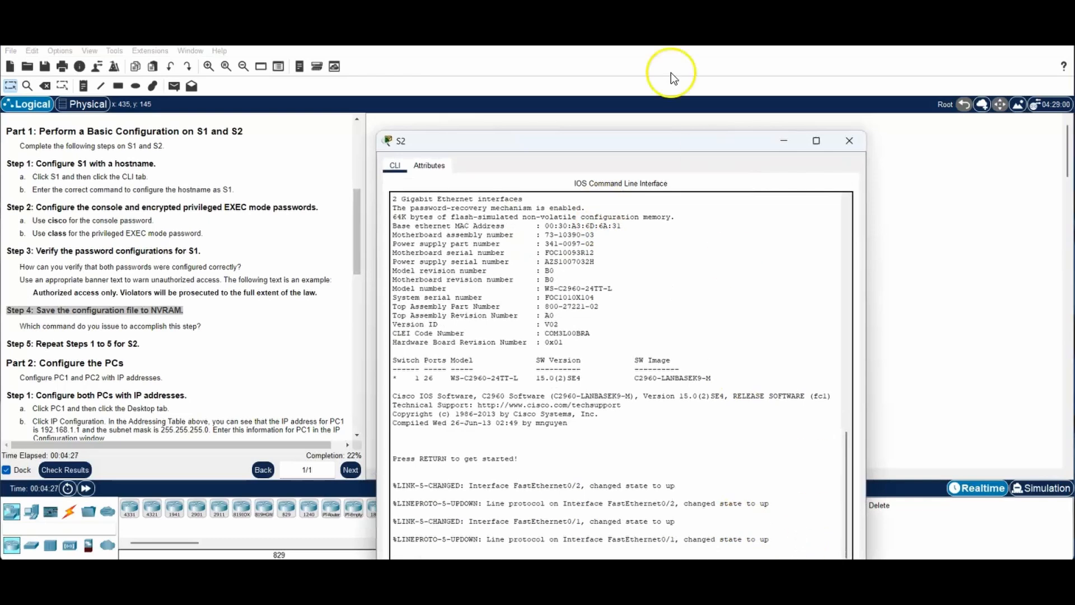
left_click_drag(653, 146, 831, 46)
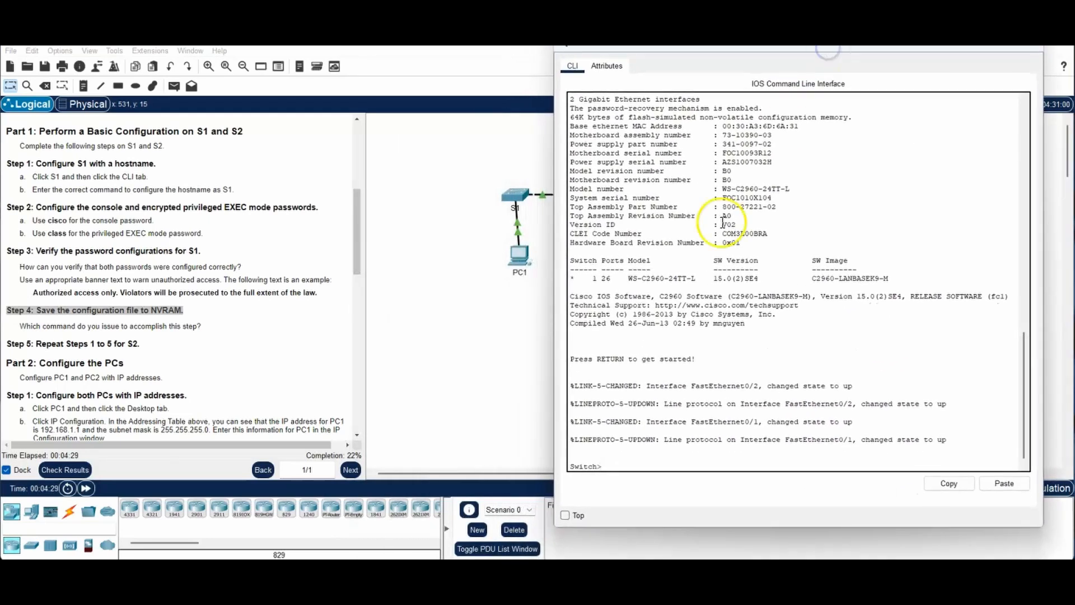
left_click(565, 515)
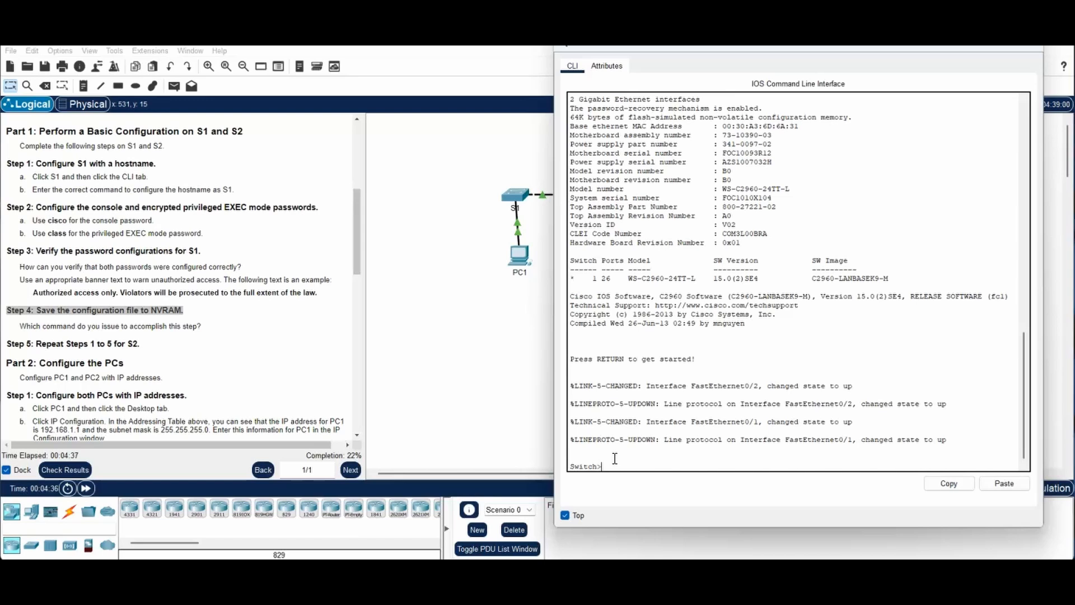
Step: Enter global configuration on S2 and set its hostname to S2
type("enable")
key("Return")
type("config t")
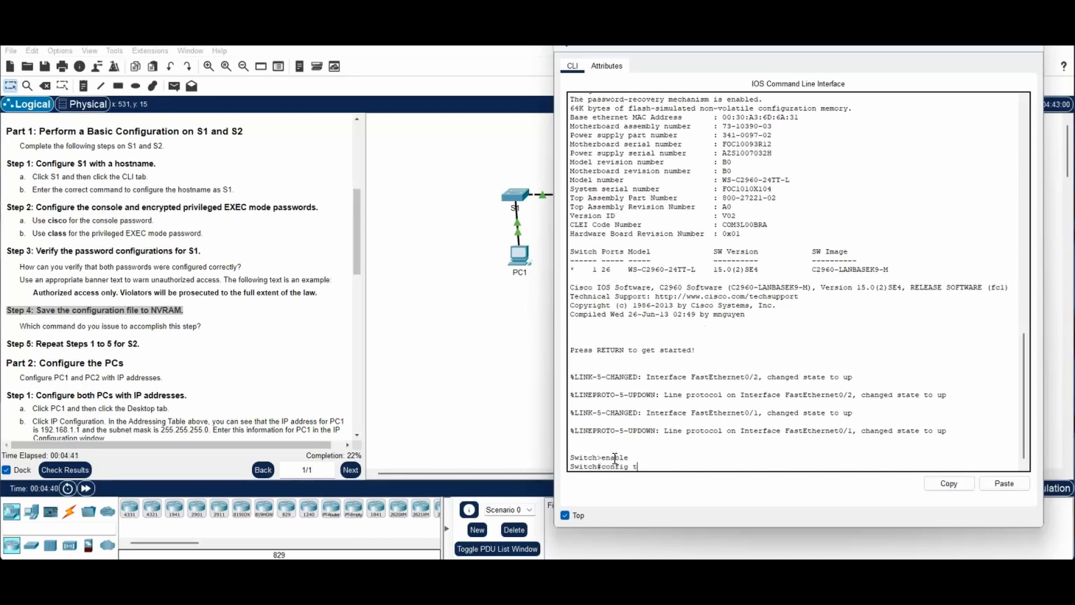
key("Return")
type("hostnam")
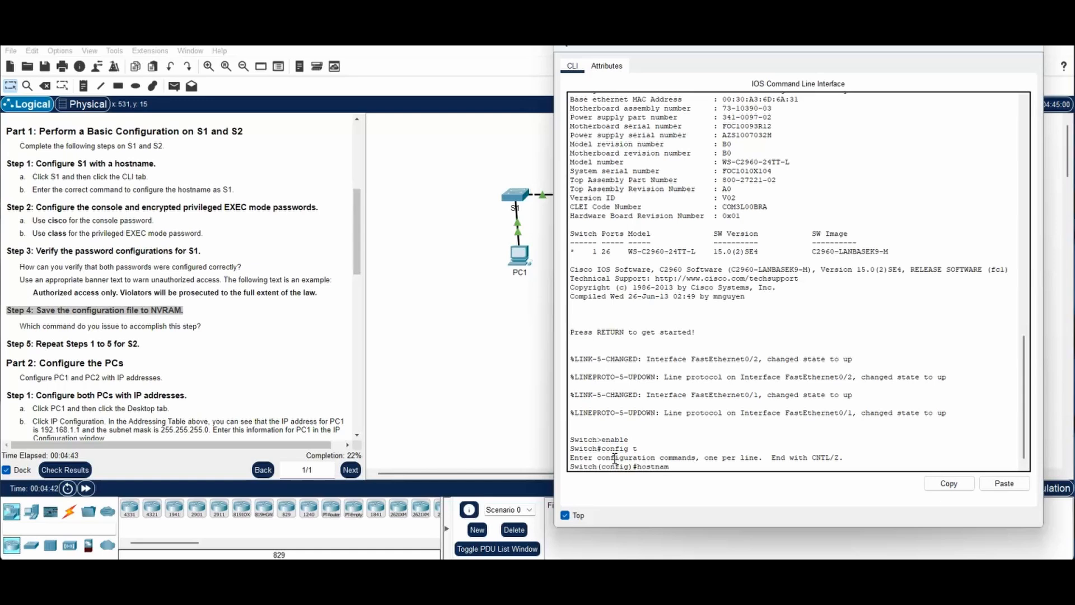
type("e S2")
key("Return")
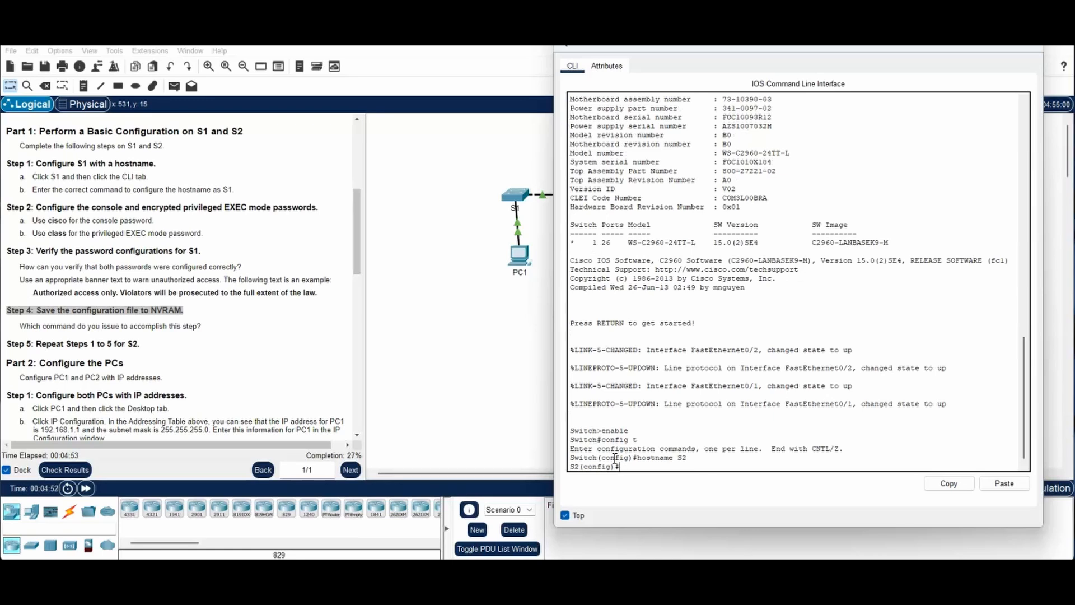
type("line con 0")
key("Return")
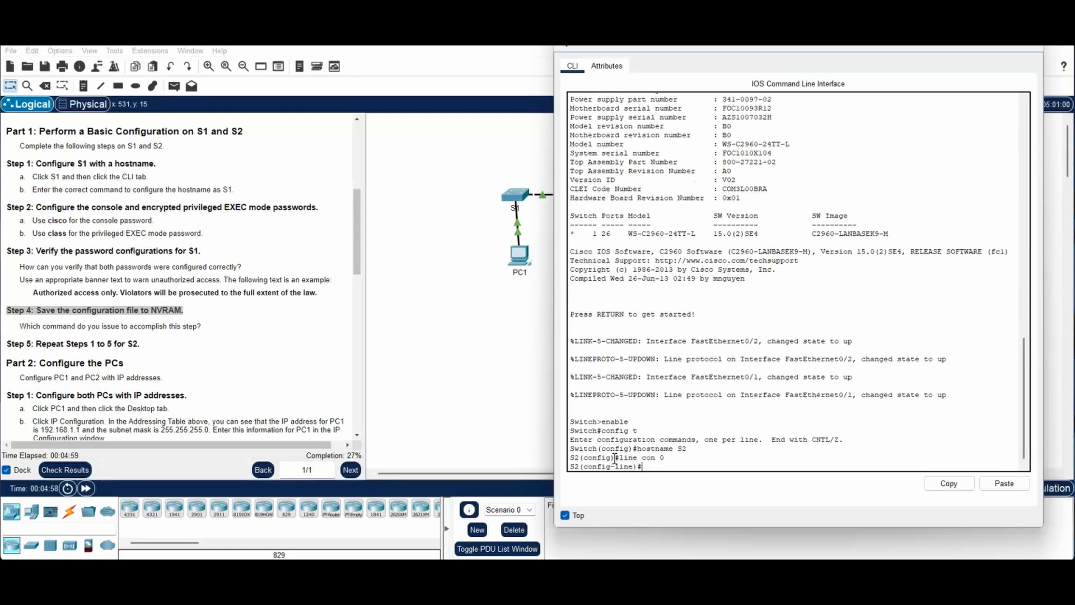
type("passwrod")
key("BackSpace")
key("BackSpace")
key("BackSpace")
type("ord cisco")
key("Return")
type("login")
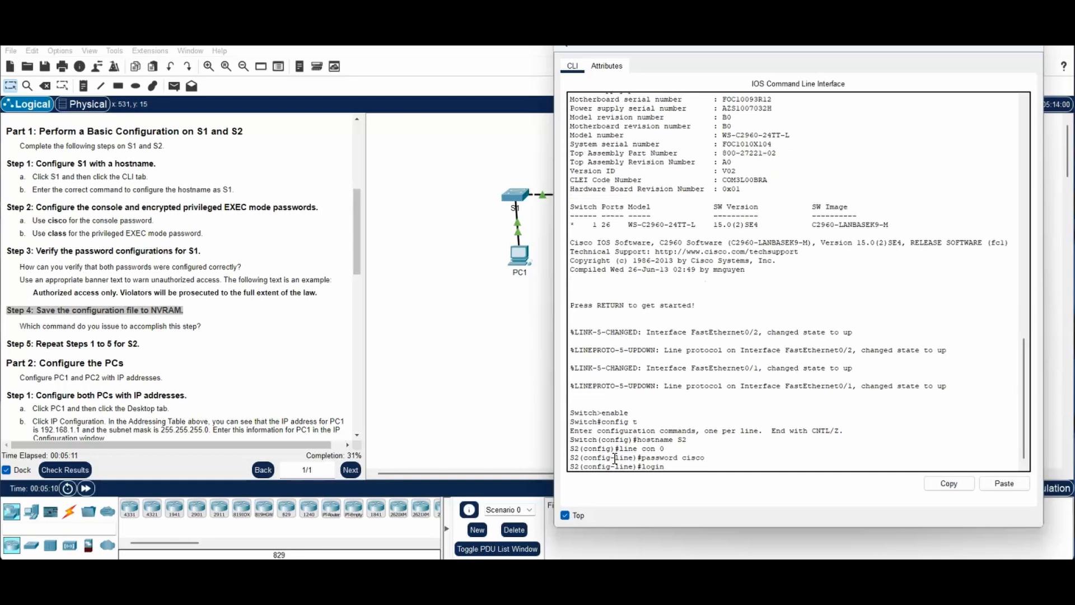
key("Return")
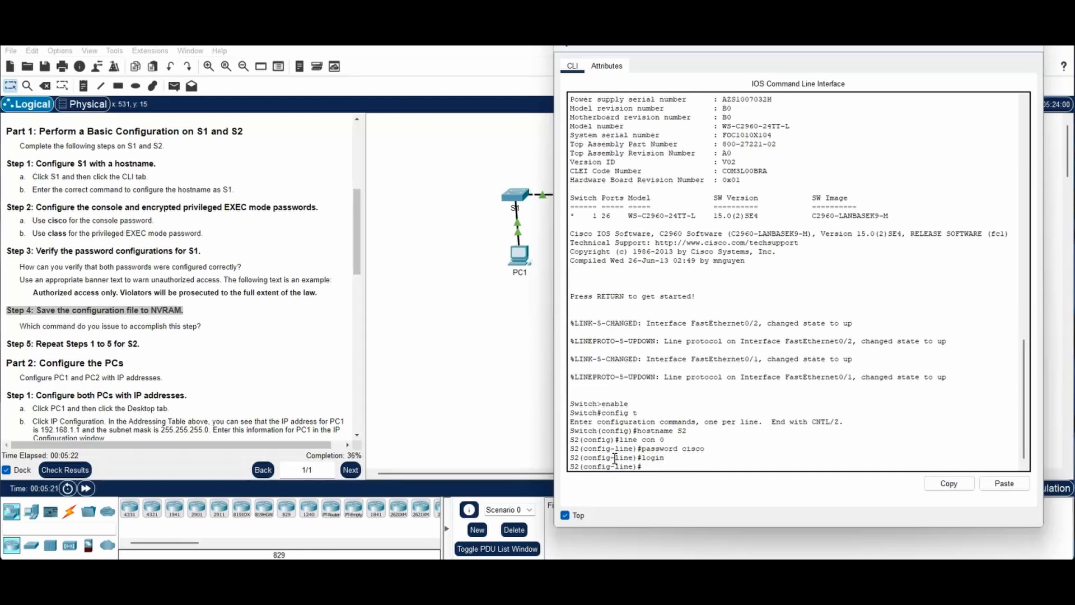
left_click(480, 420)
type("exit")
key("Return")
Step: Set S2's enable secret to class, return to S2#, and enter copy run start
type("enable sec")
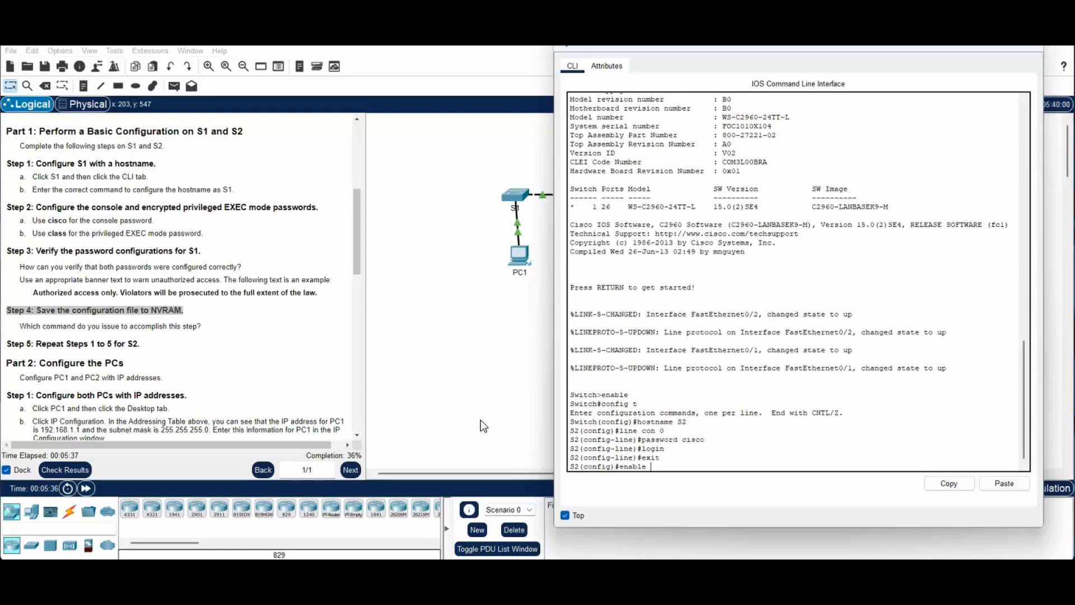
type("ret class")
key("Return")
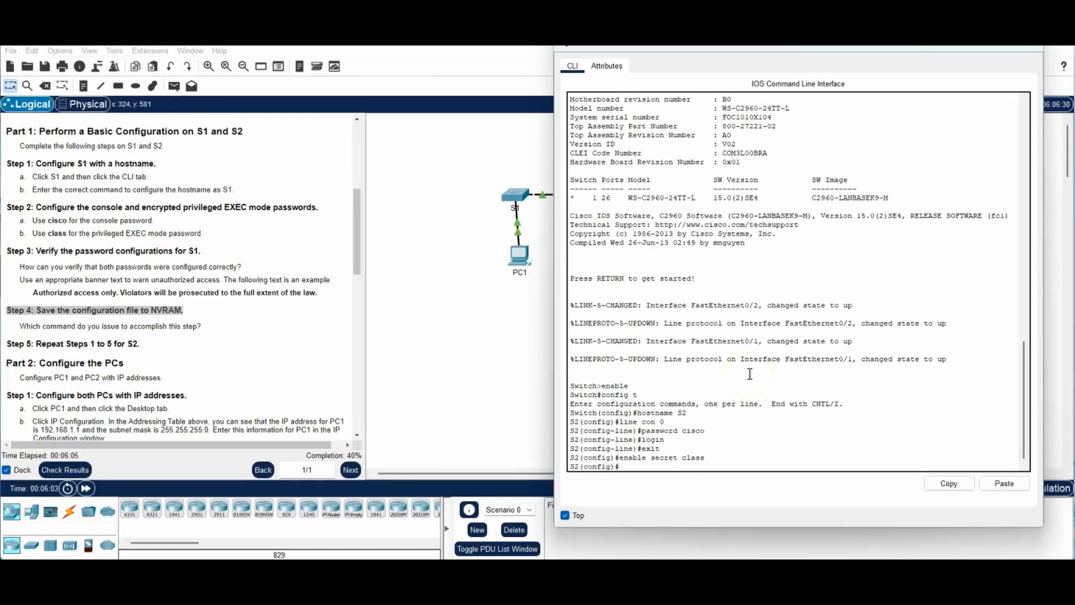
type("exit")
key("Return")
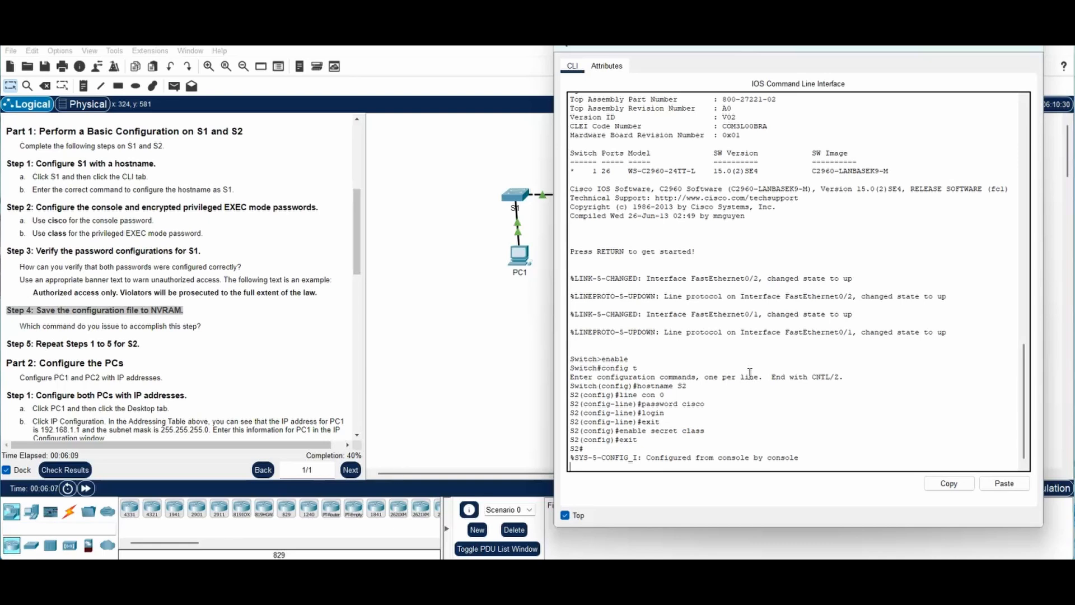
key("Return")
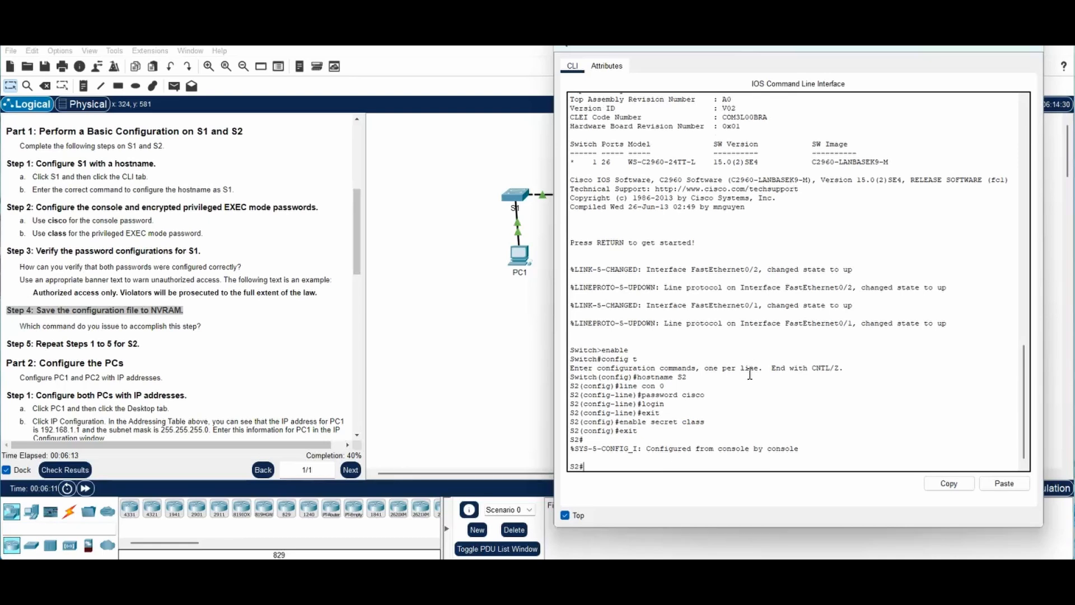
type("copy run start")
Step: Confirm saving S2's configuration to startup-config, then highlight Part 2's PC configuration step
key("Return")
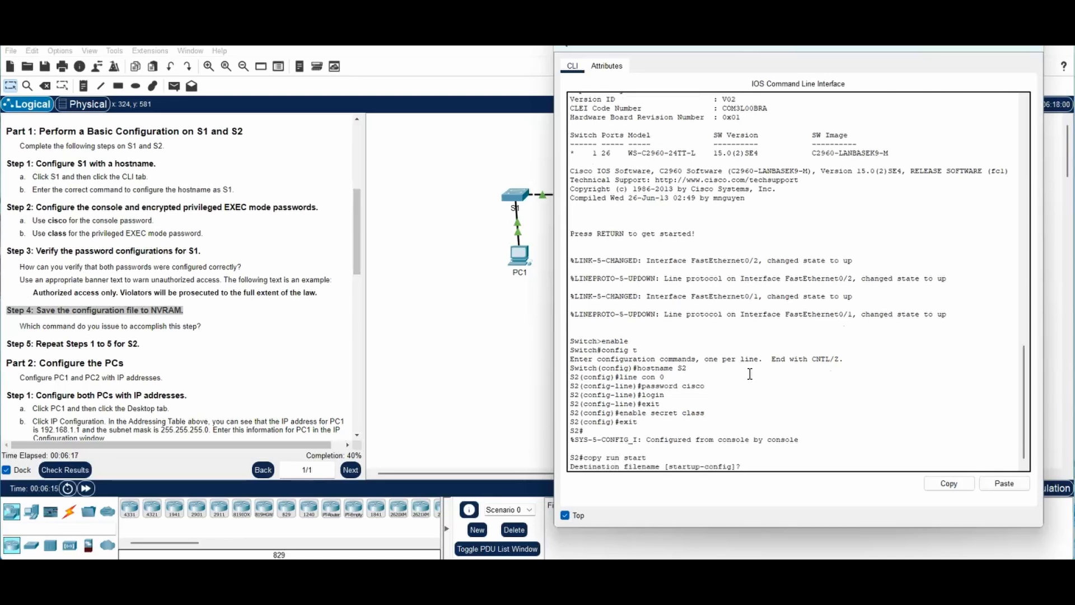
key("Return")
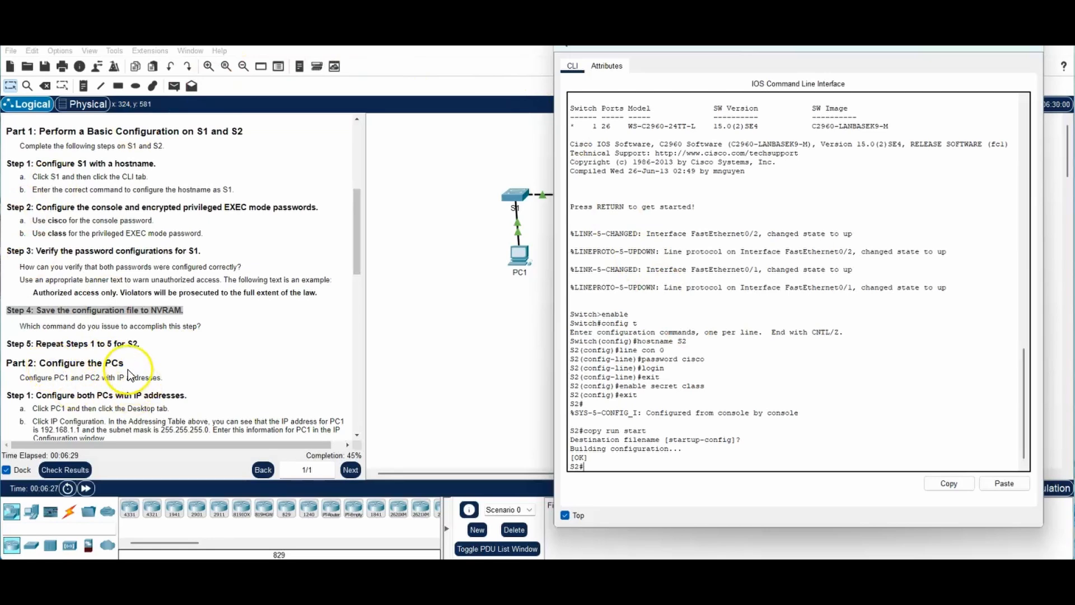
left_click_drag(126, 363, 5, 366)
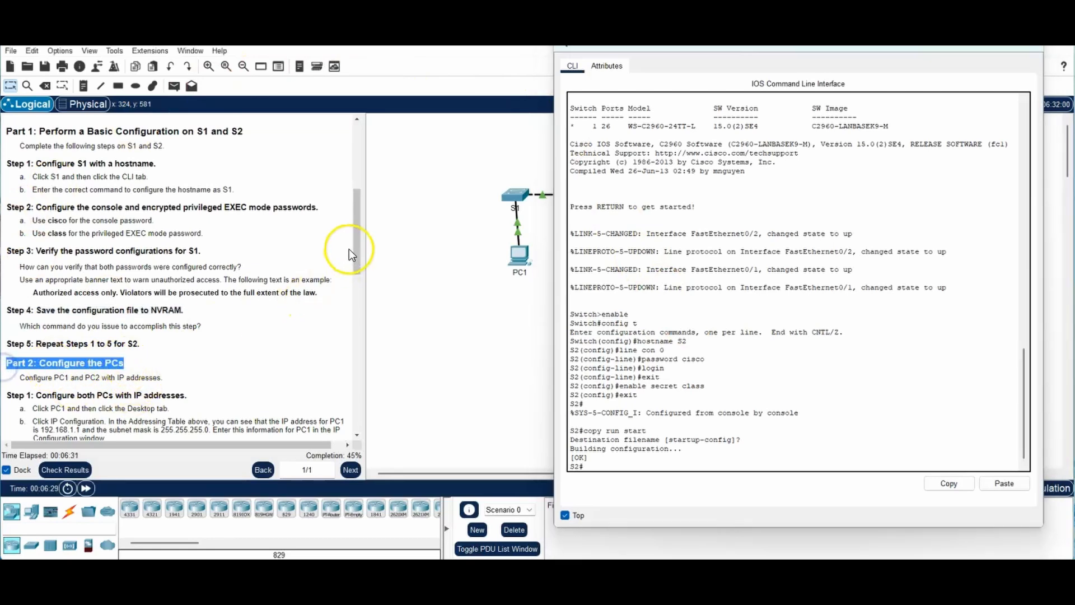
left_click_drag(355, 232, 359, 288)
left_click_drag(360, 288, 359, 289)
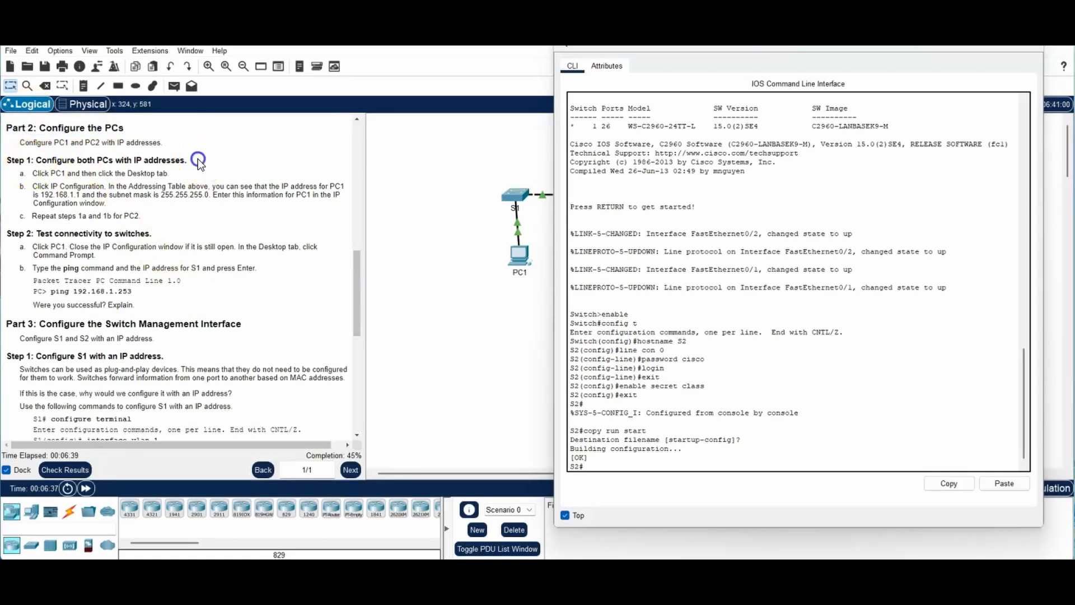
left_click_drag(197, 159, 2, 168)
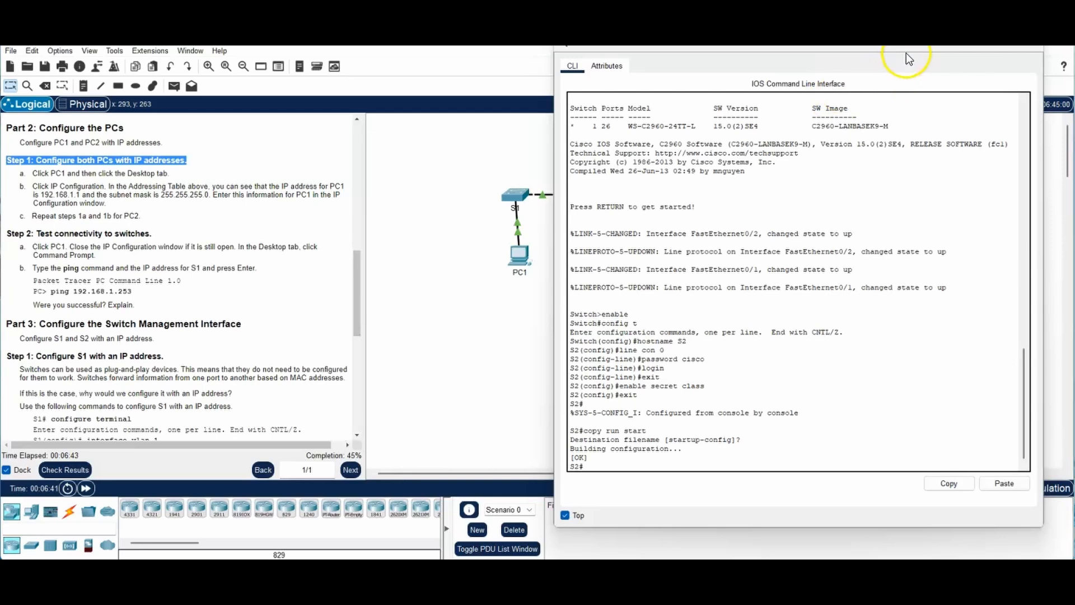
left_click_drag(923, 49, 904, 95)
Step: Close S2's window and open PC1's IP Configuration settings
left_click(1003, 89)
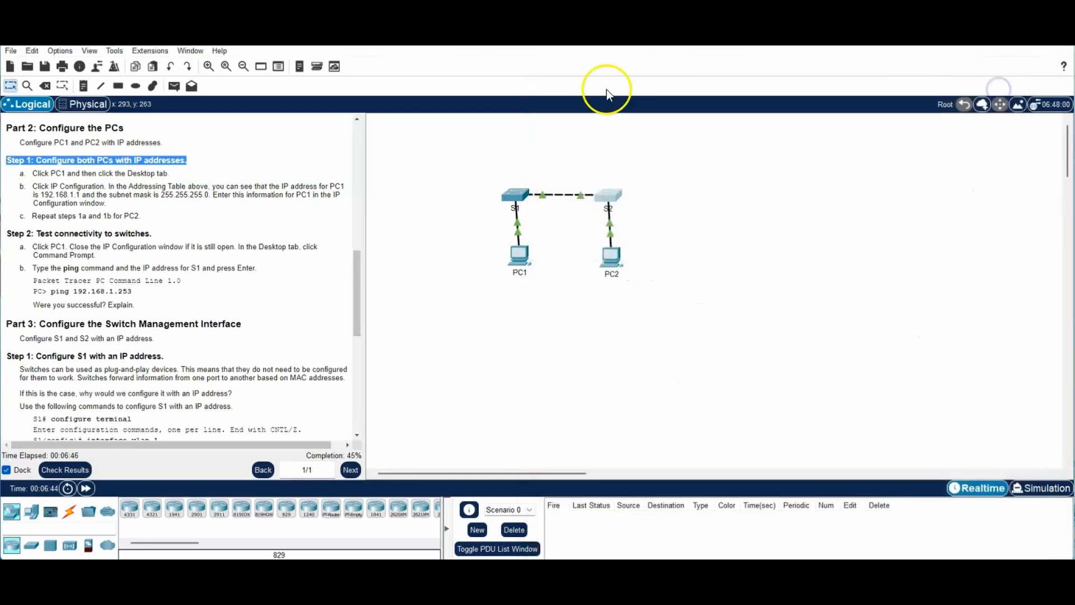
left_click(516, 256)
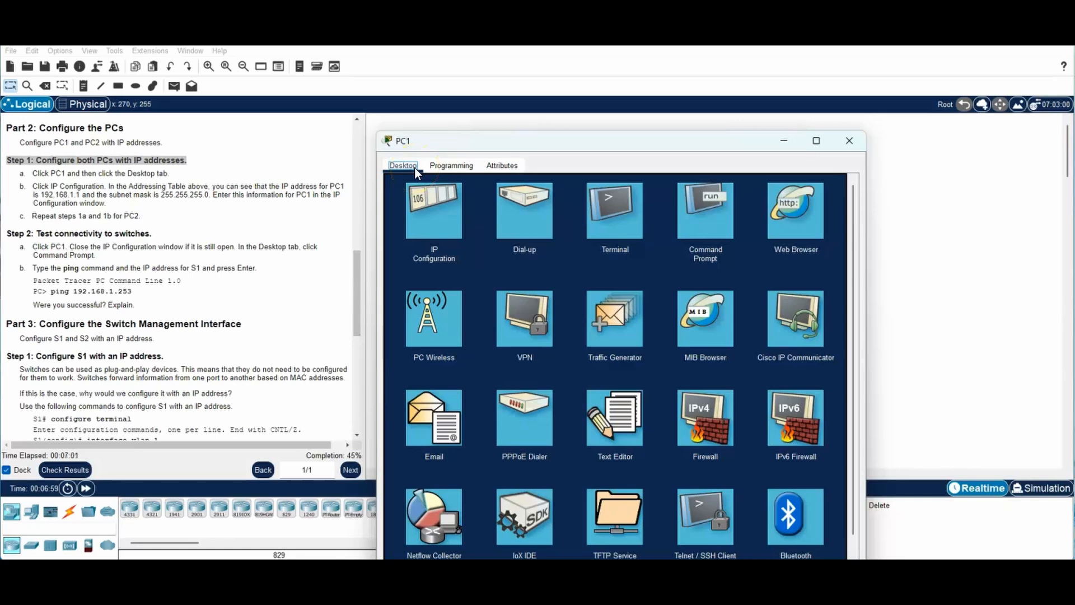
left_click(441, 218)
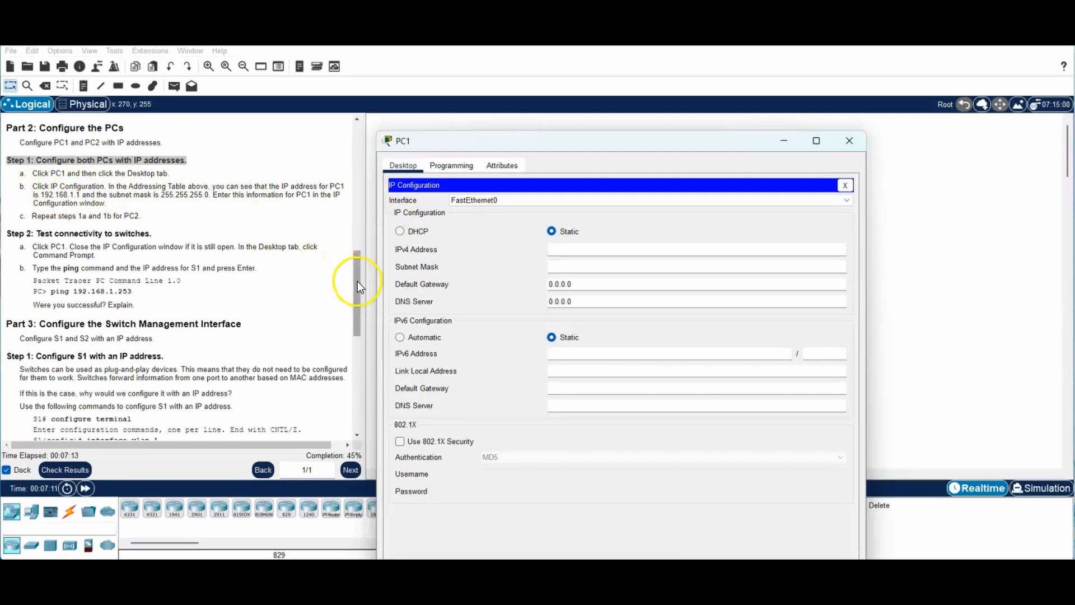
left_click_drag(357, 282, 372, 143)
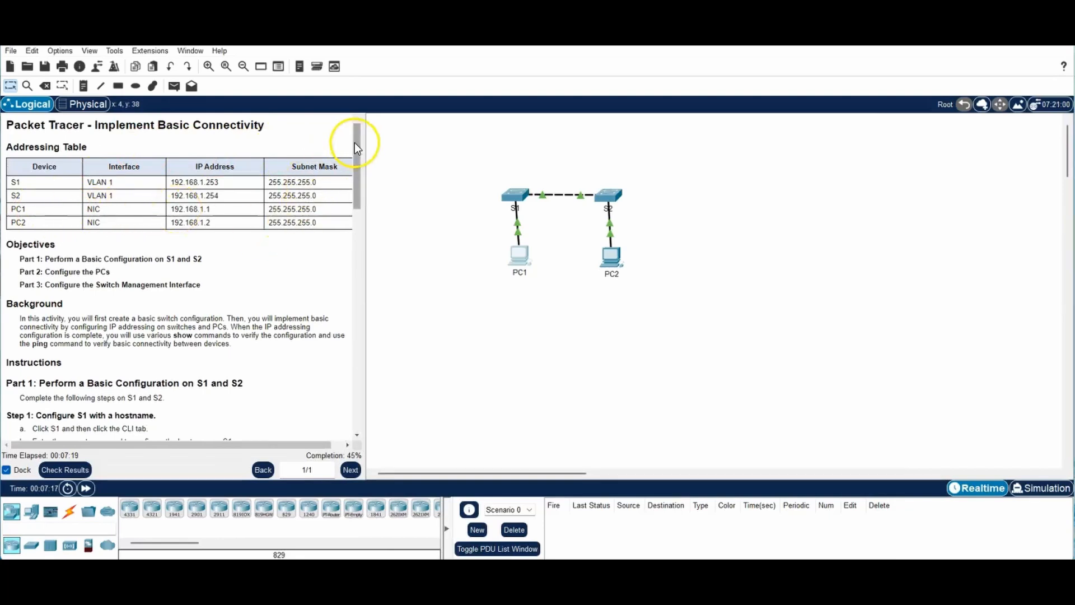
left_click_drag(355, 142, 348, 279)
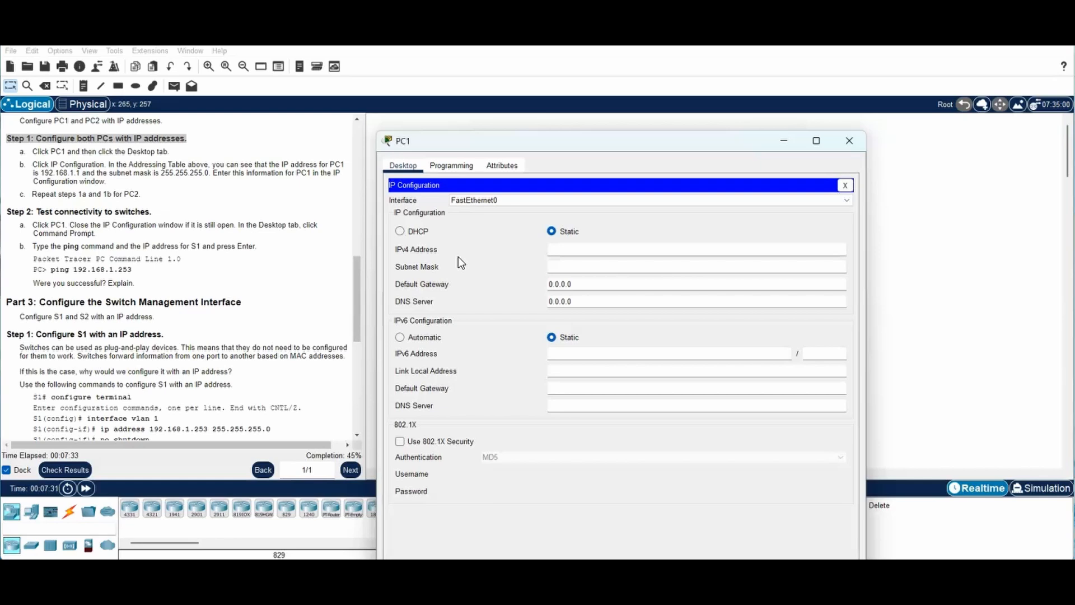
Step: Give PC1 IPv4 address 192.168.1.1 with mask 255.255.255.0, then close its window
left_click(561, 250)
left_click(597, 271)
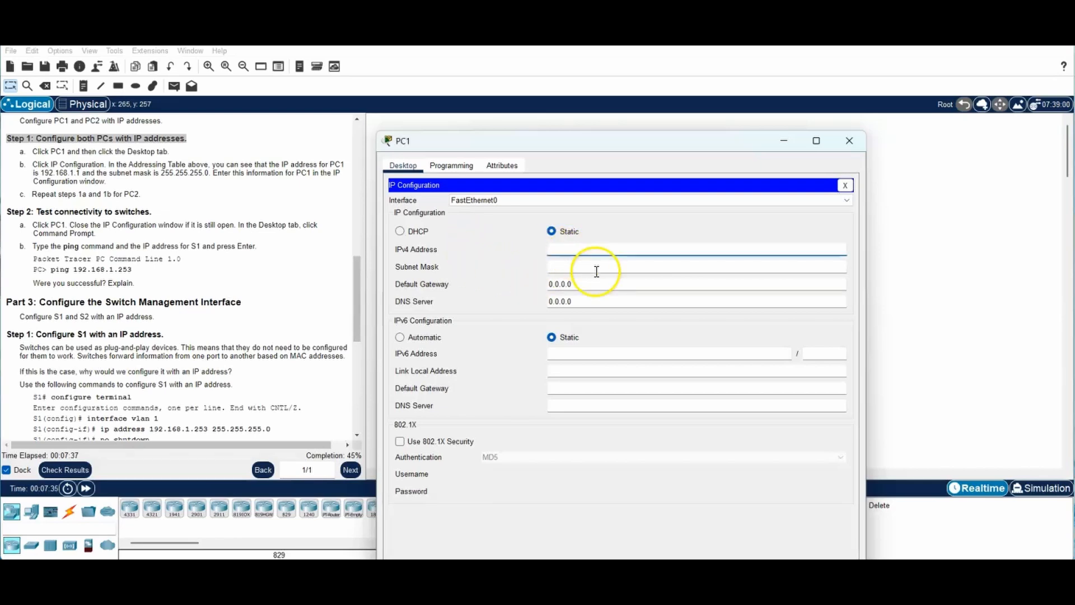
type("192.1")
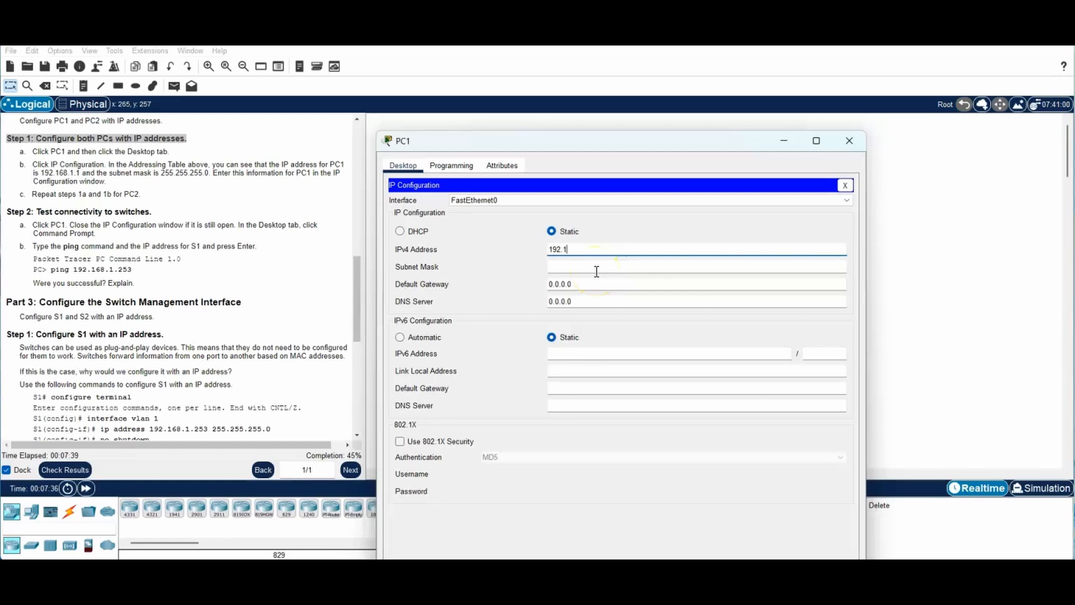
type("68.1.1")
key("Tab")
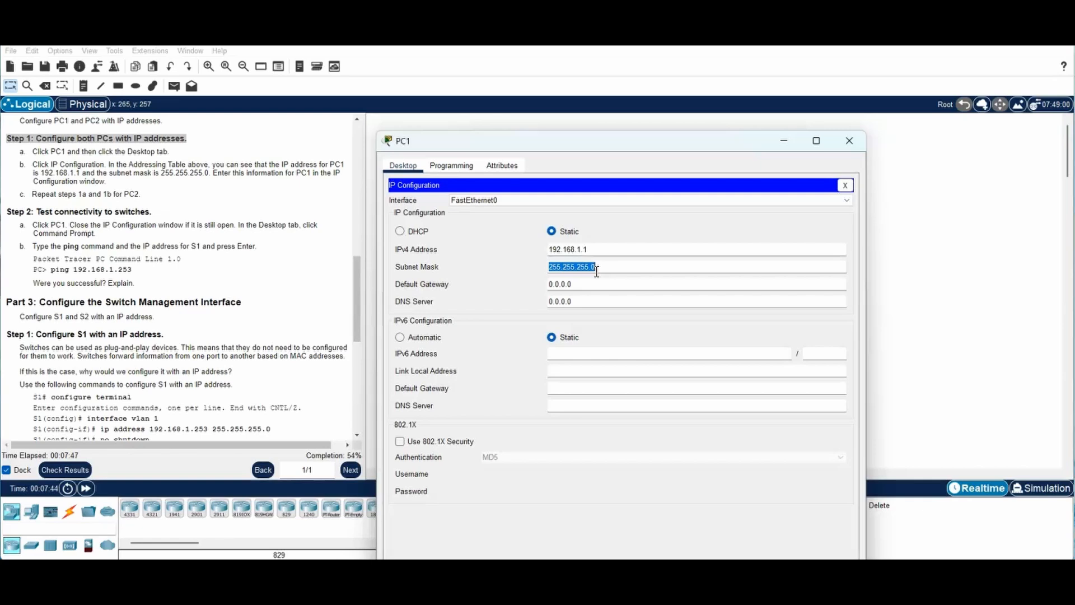
left_click(601, 269)
key("Tab")
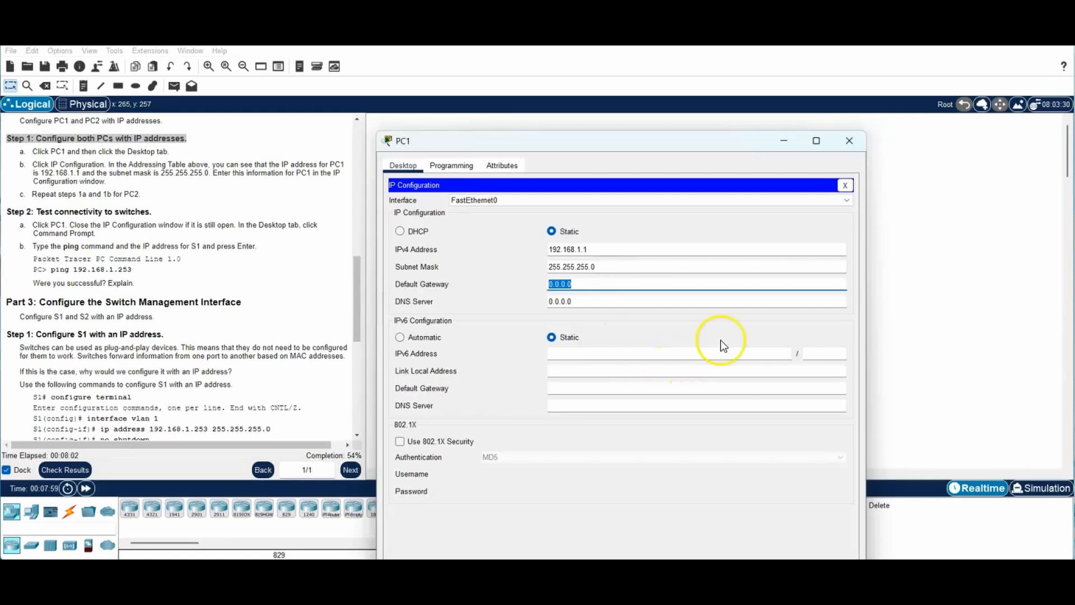
left_click_drag(697, 139, 831, 46)
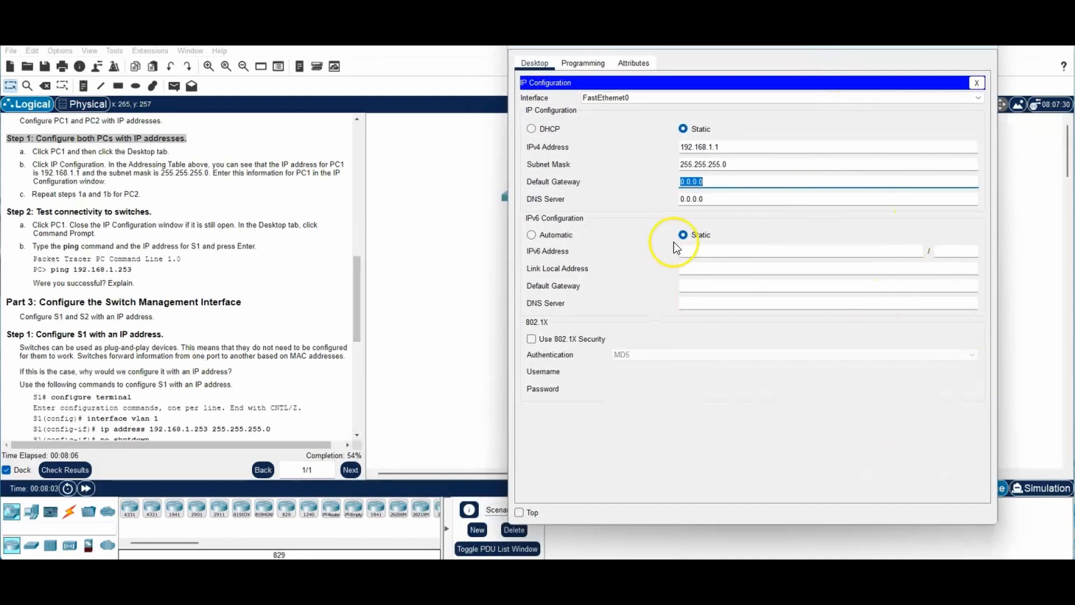
left_click(738, 165)
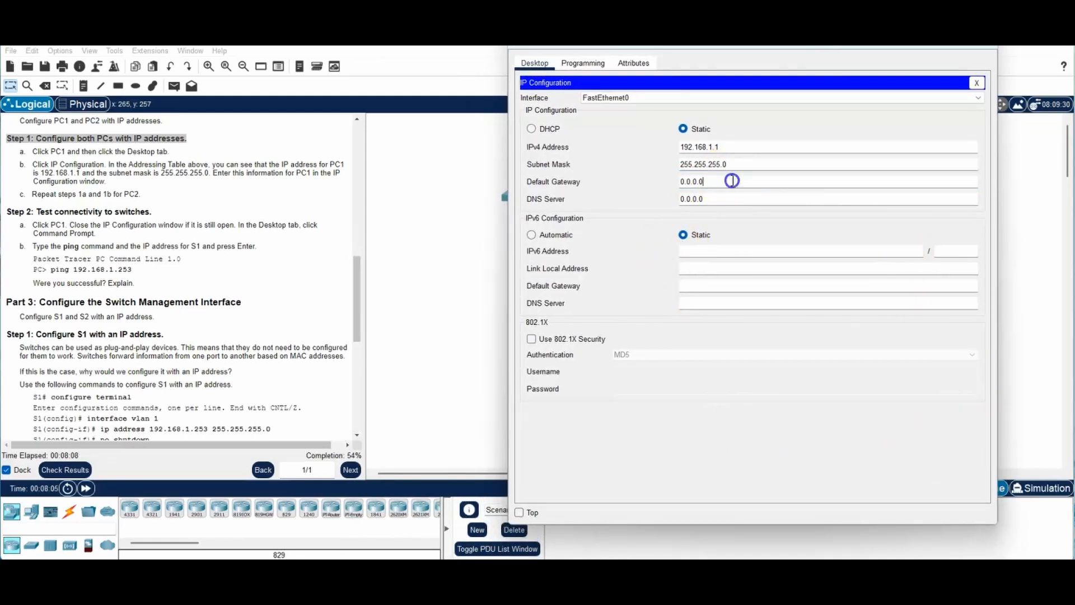
left_click(717, 198)
left_click(727, 180)
left_click(727, 200)
left_click(910, 66)
left_click_drag(886, 47, 878, 82)
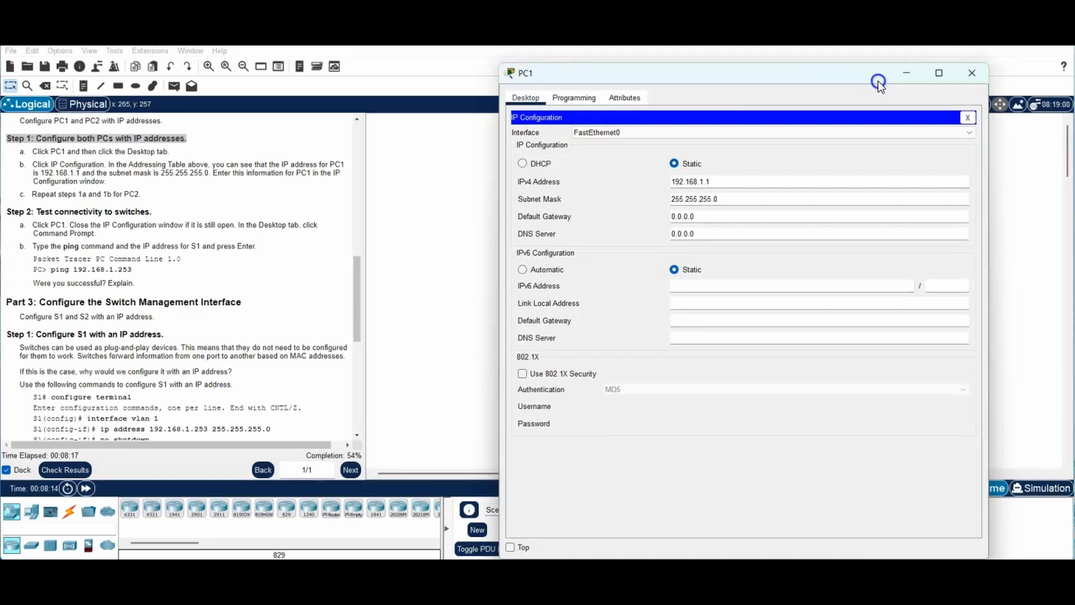
left_click(972, 73)
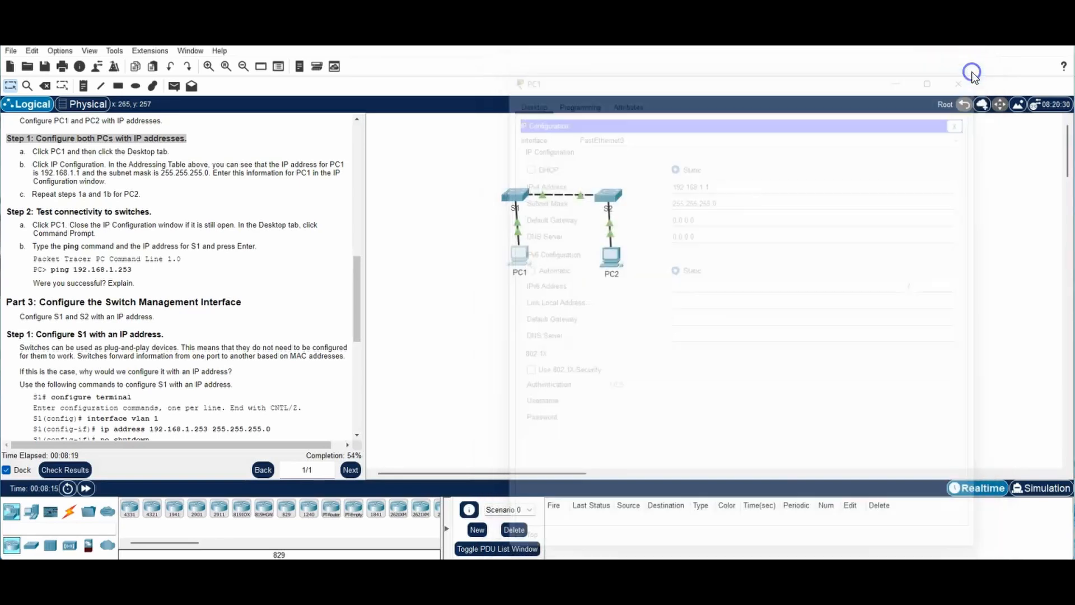
Step: Open PC2, resize and pin its window on top, and open IP Configuration
left_click(612, 256)
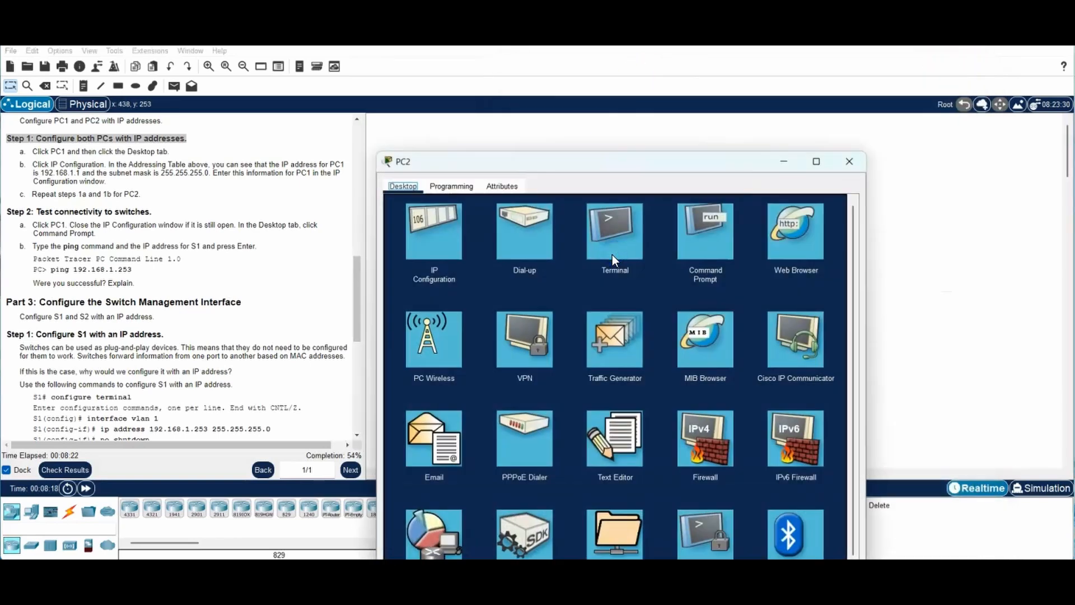
left_click_drag(604, 165, 737, 76)
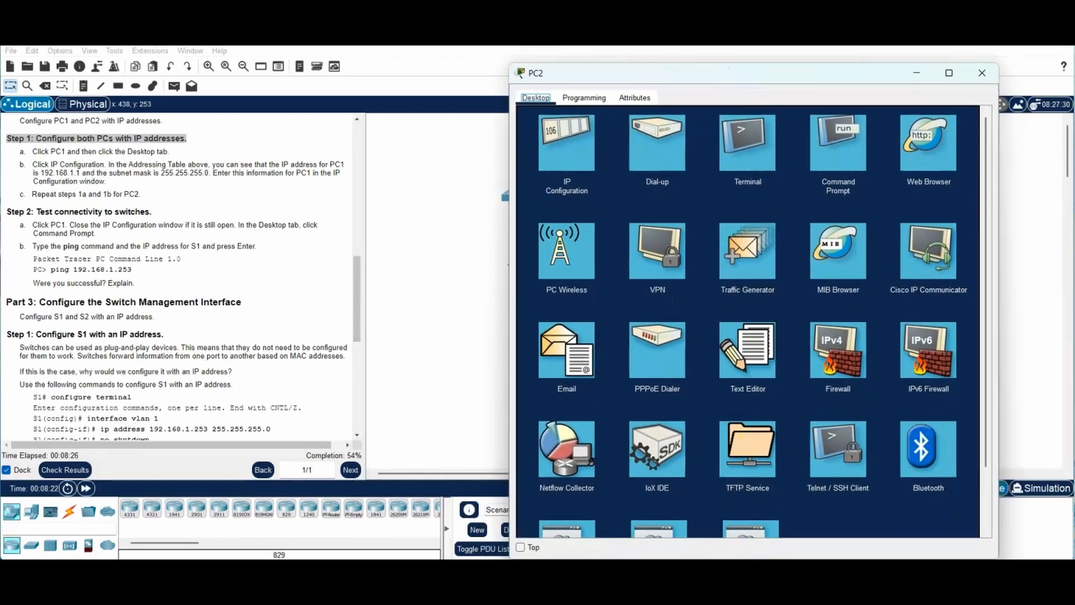
left_click_drag(772, 78, 772, 65)
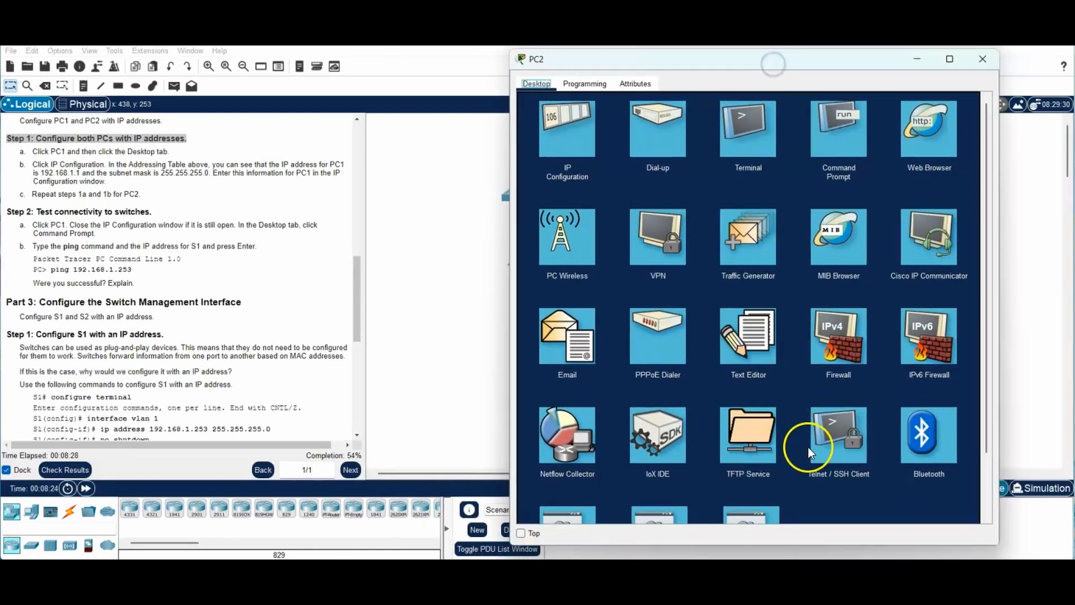
left_click_drag(825, 544, 833, 497)
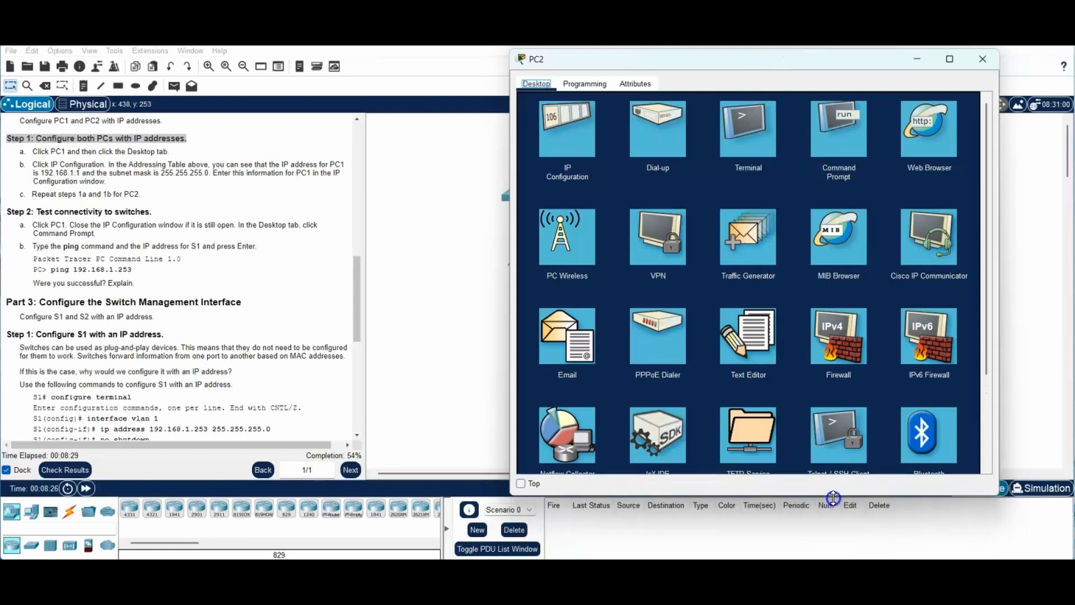
left_click(520, 483)
left_click(576, 149)
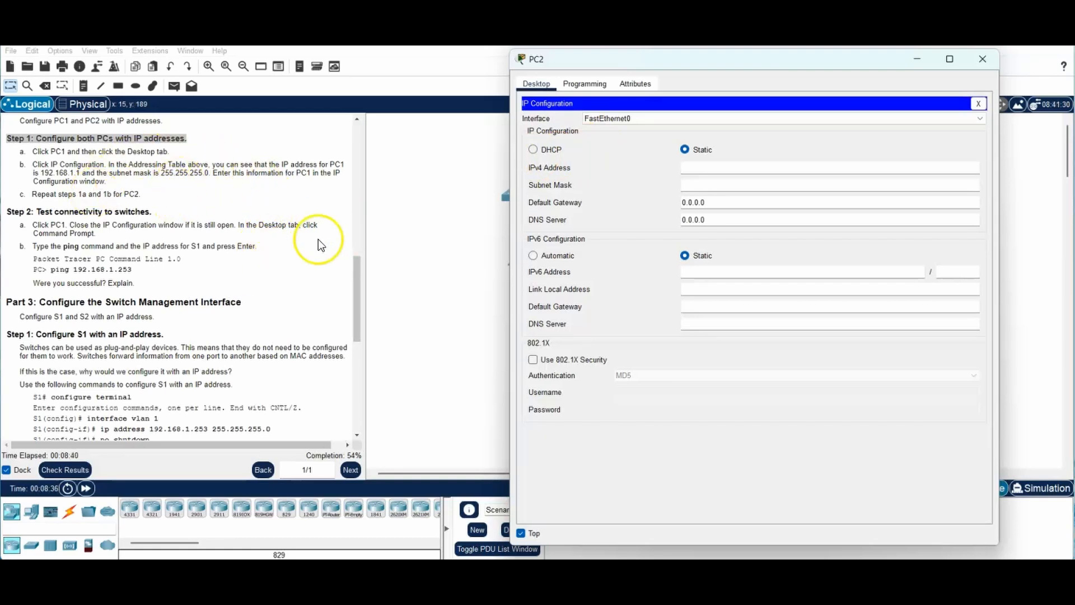
Step: Enter IPv4 address 192.168.1.2 with mask 255.255.255.0 on PC2 and close the window
left_click_drag(352, 282, 361, 149)
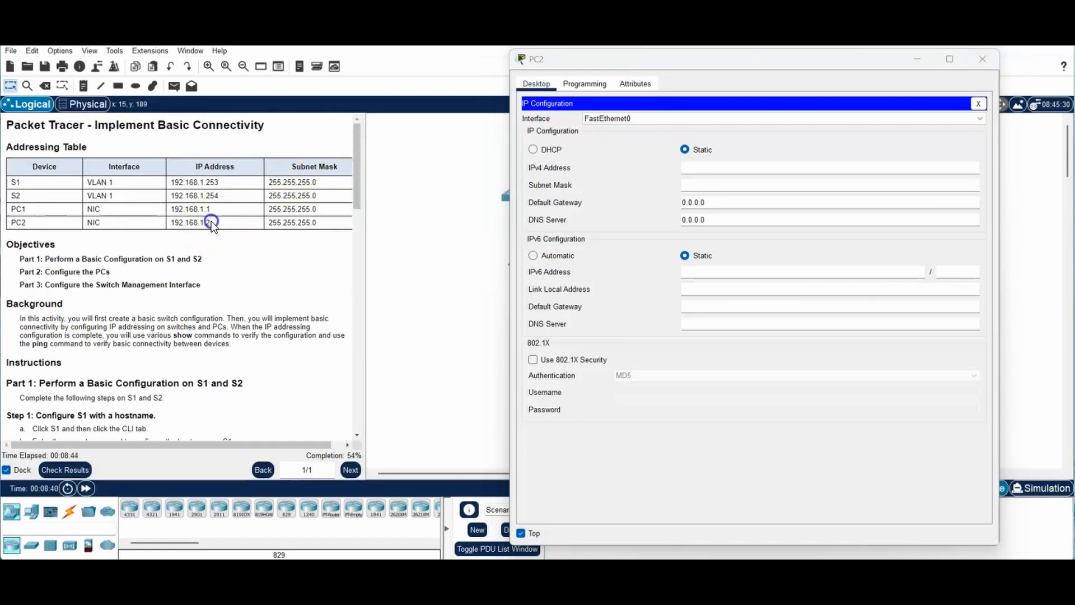
left_click_drag(210, 221, 171, 223)
left_click(711, 169)
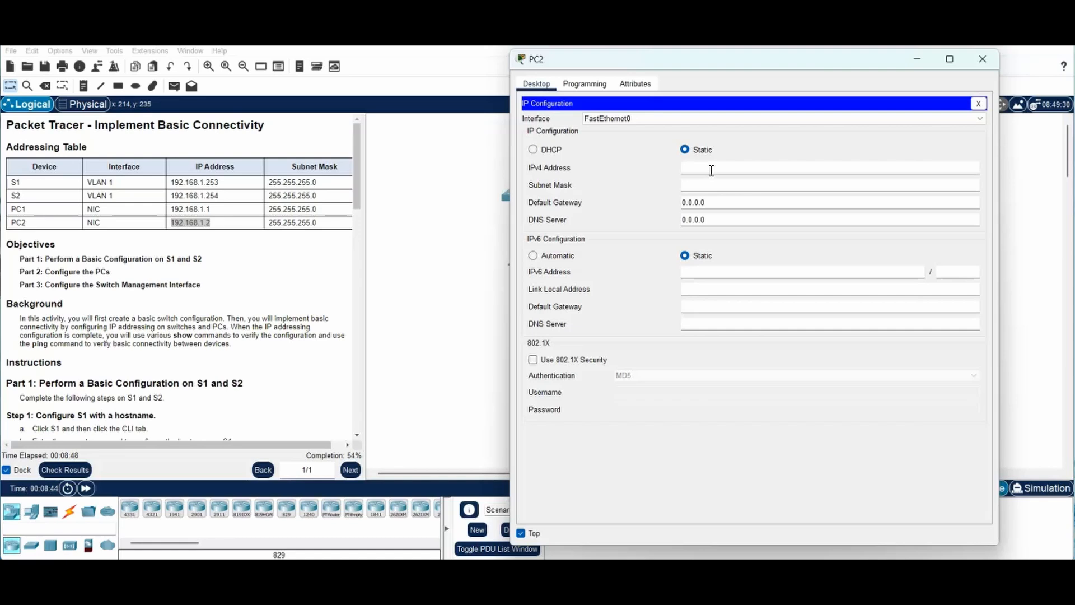
type("192.168.1.2")
key("Tab")
left_click(709, 185)
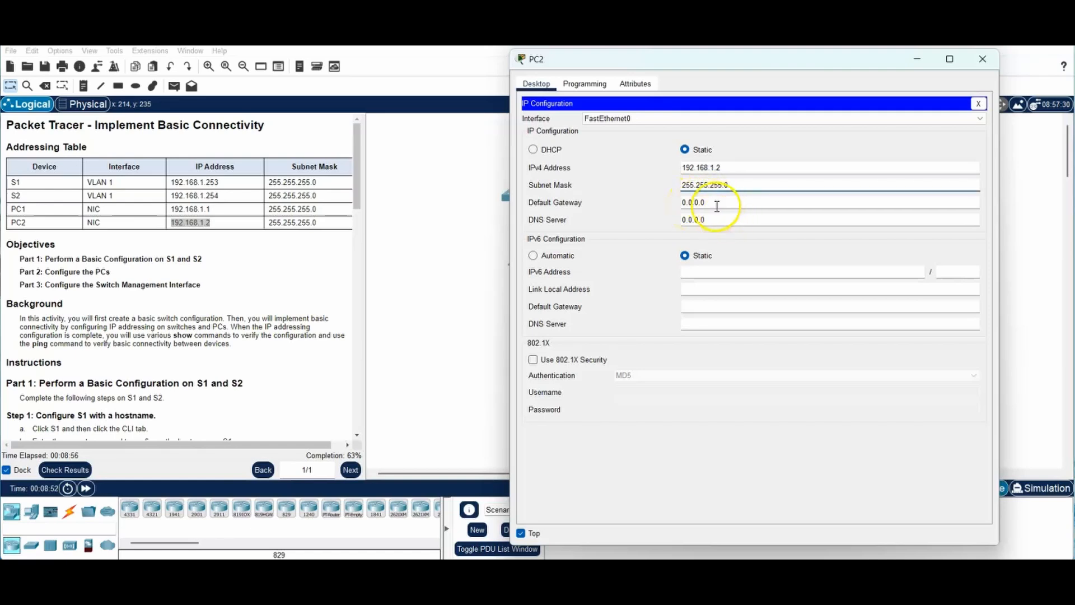
left_click(713, 203)
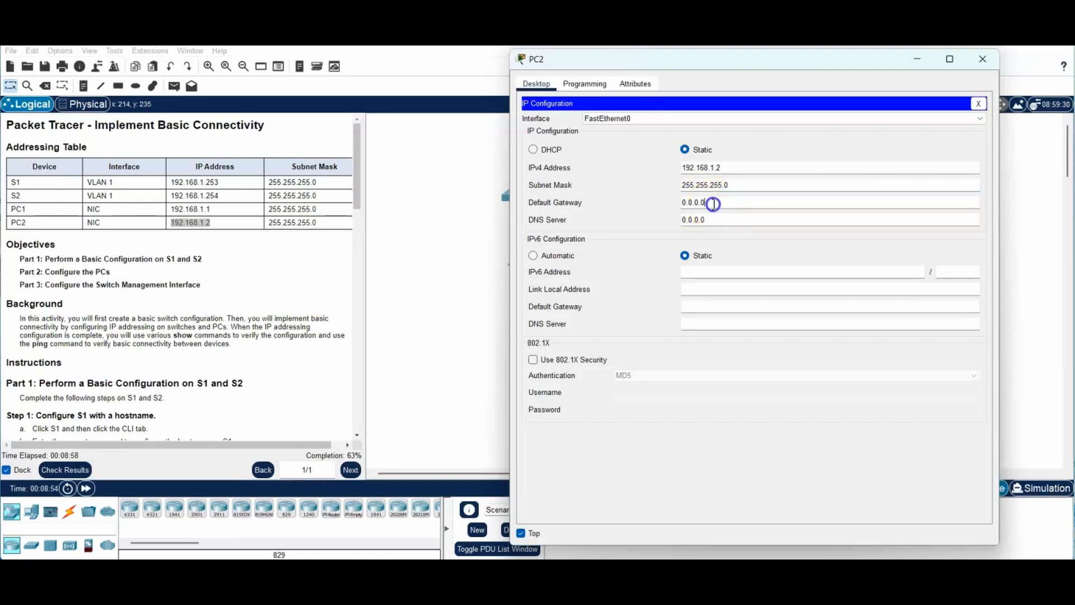
left_click(727, 220)
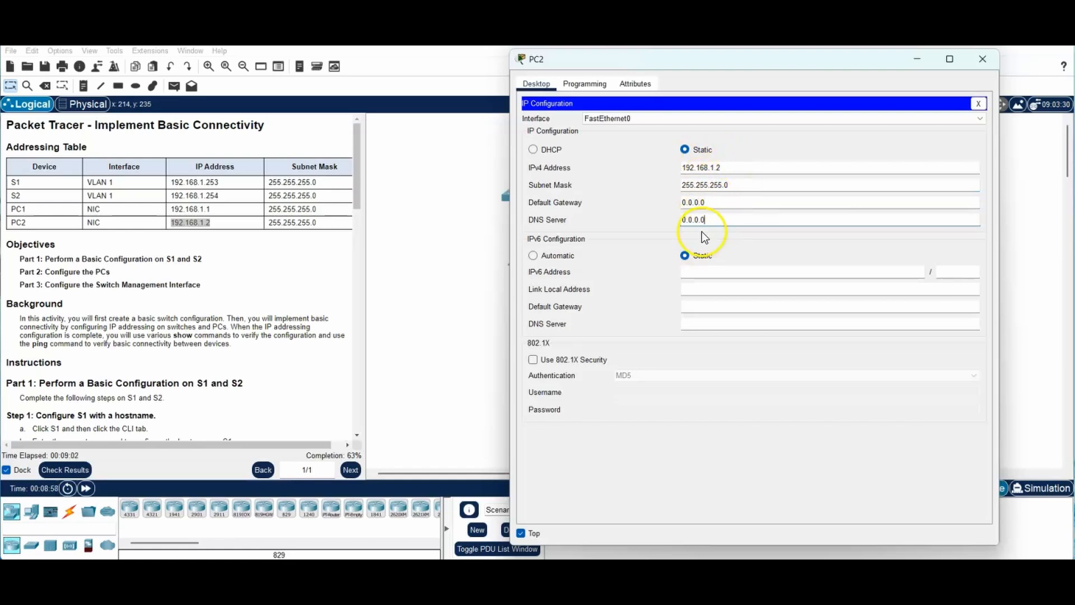
left_click(974, 58)
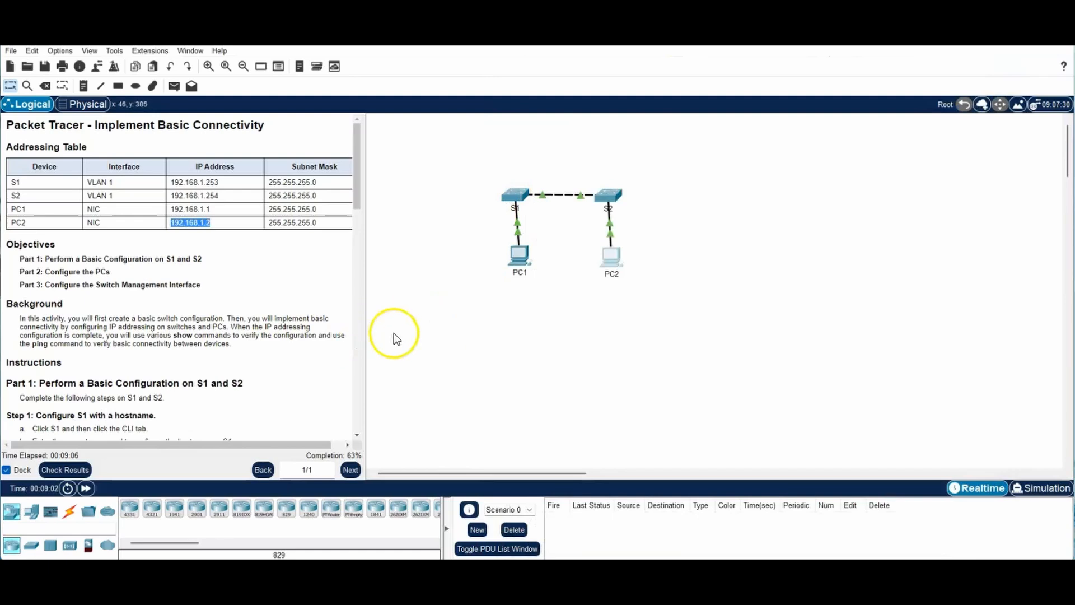
Step: From PC1's command prompt, ping S1 at 192.168.1.253 and note all 4 packets lost (100% loss)
left_click_drag(358, 181, 346, 389)
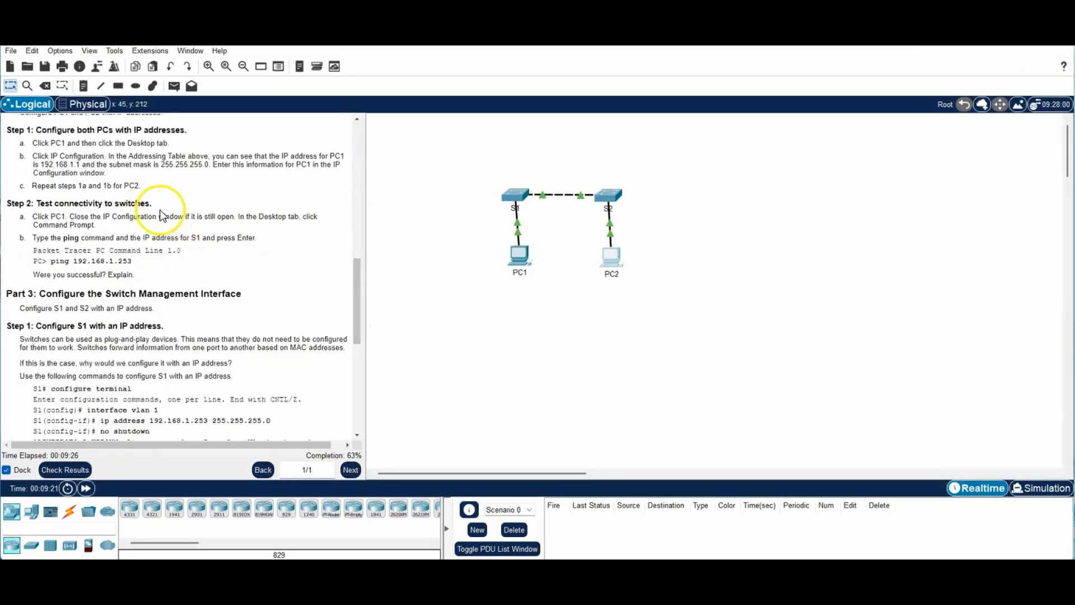
left_click_drag(156, 204, 6, 207)
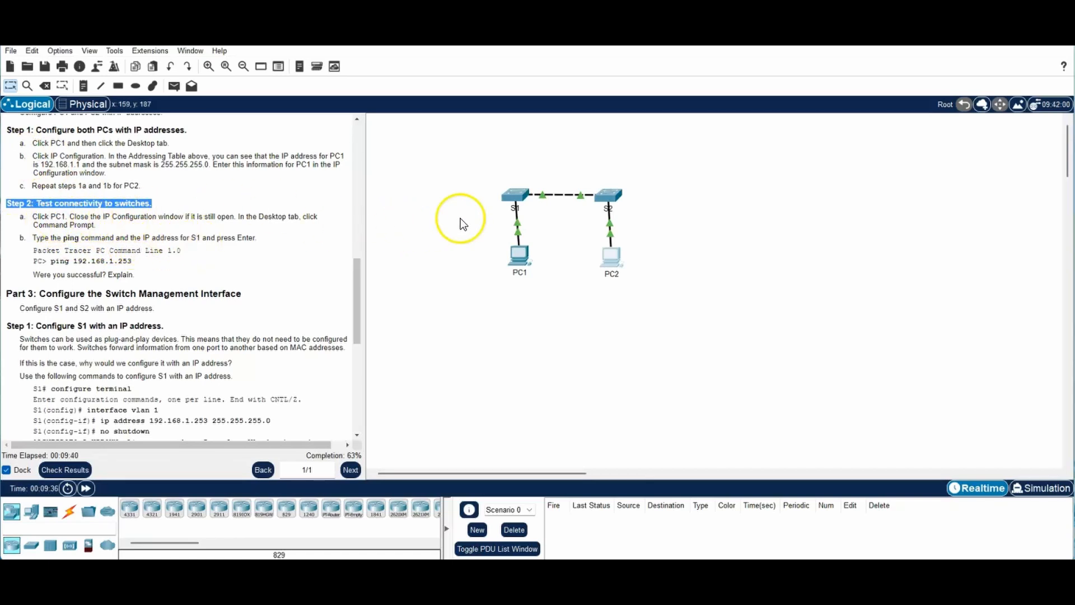
left_click(522, 257)
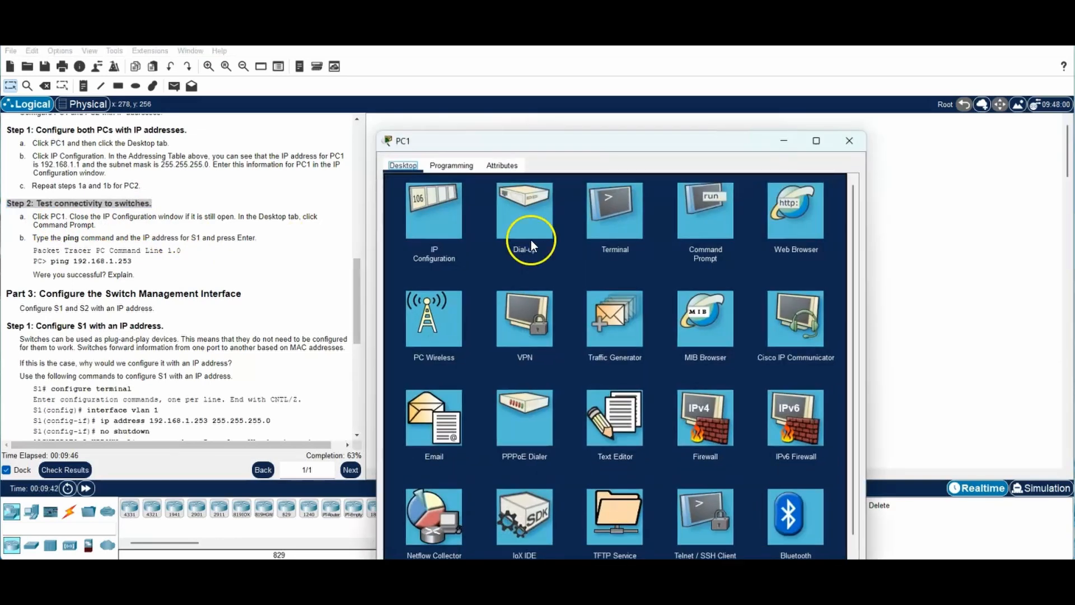
left_click(707, 217)
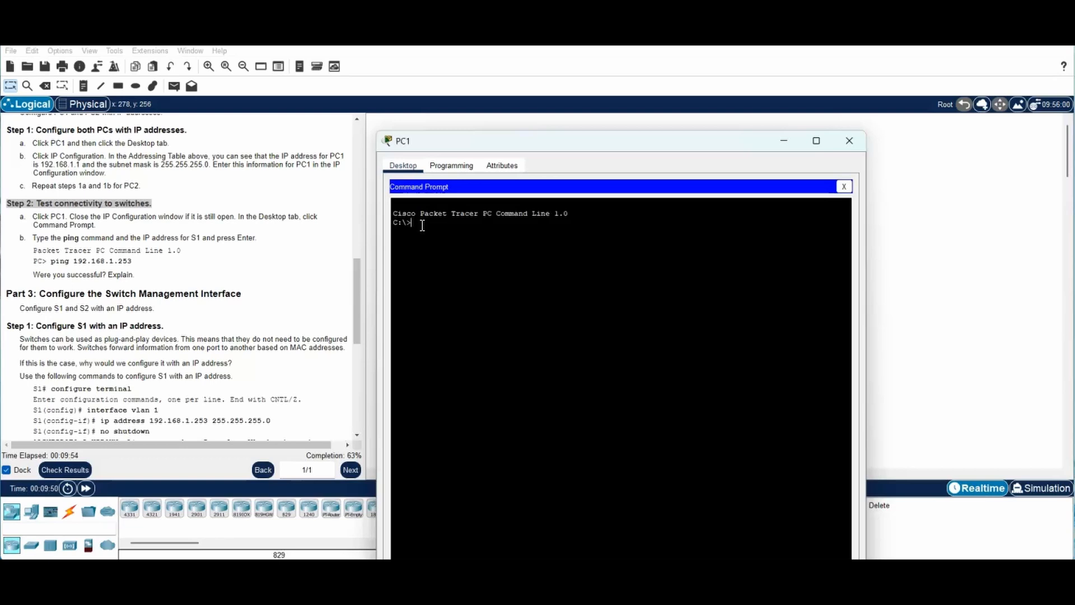
type("ping 192.168.1.253")
key("Return")
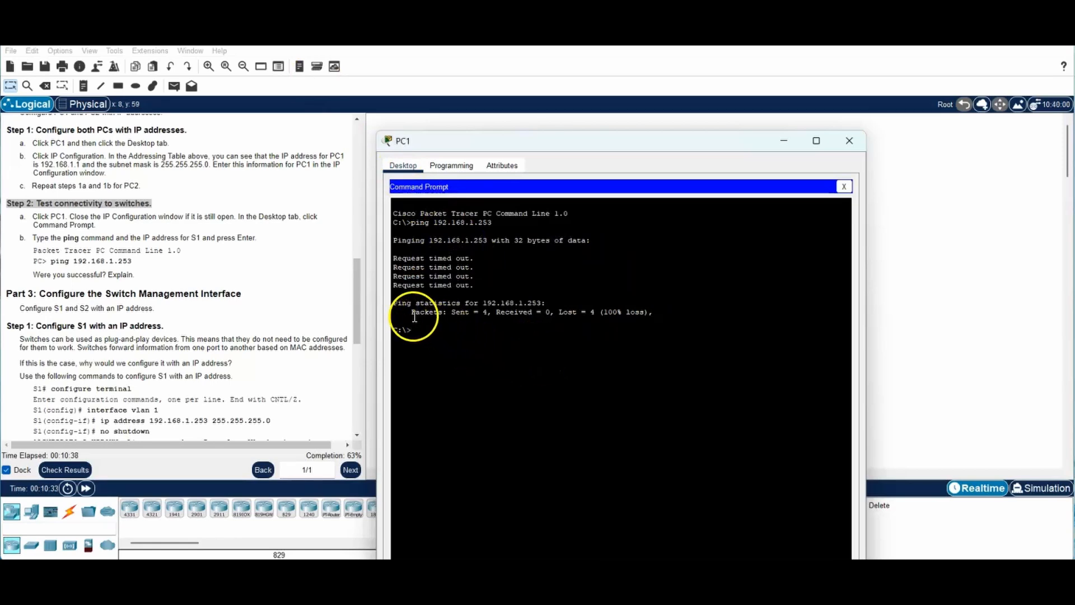
left_click_drag(411, 313, 651, 313)
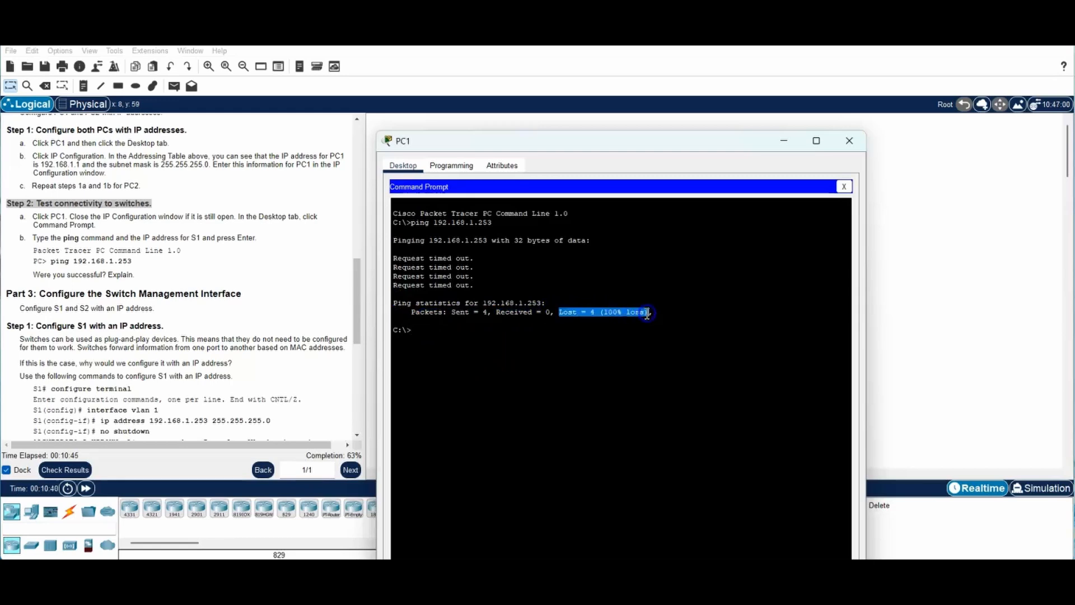
left_click(480, 385)
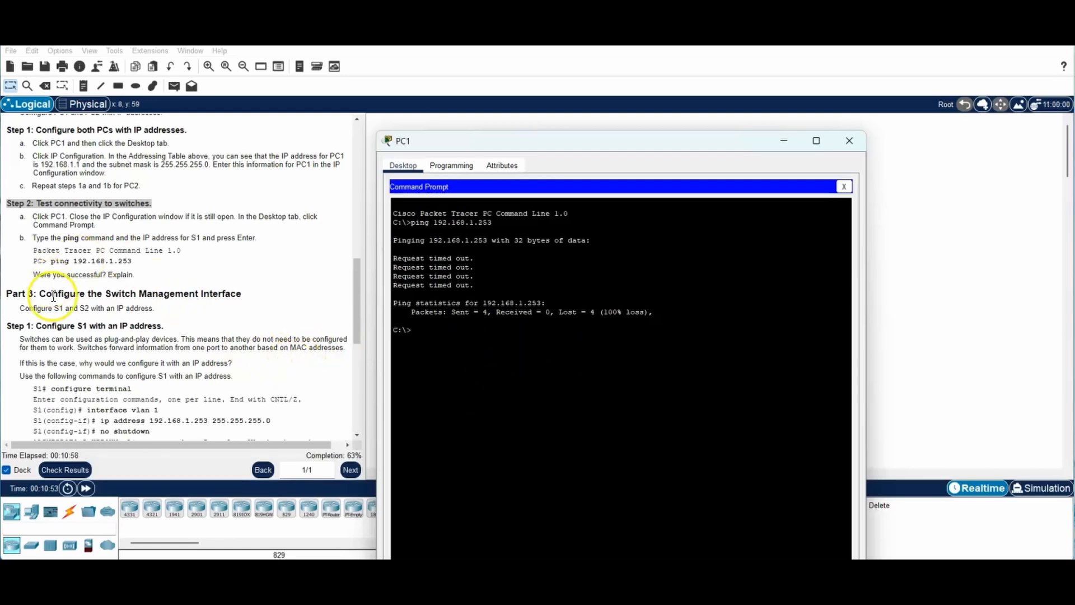
Step: Bring the instructions forward and scroll to Part 3 Step 1, configuring S1's IP address
left_click_drag(7, 294, 248, 296)
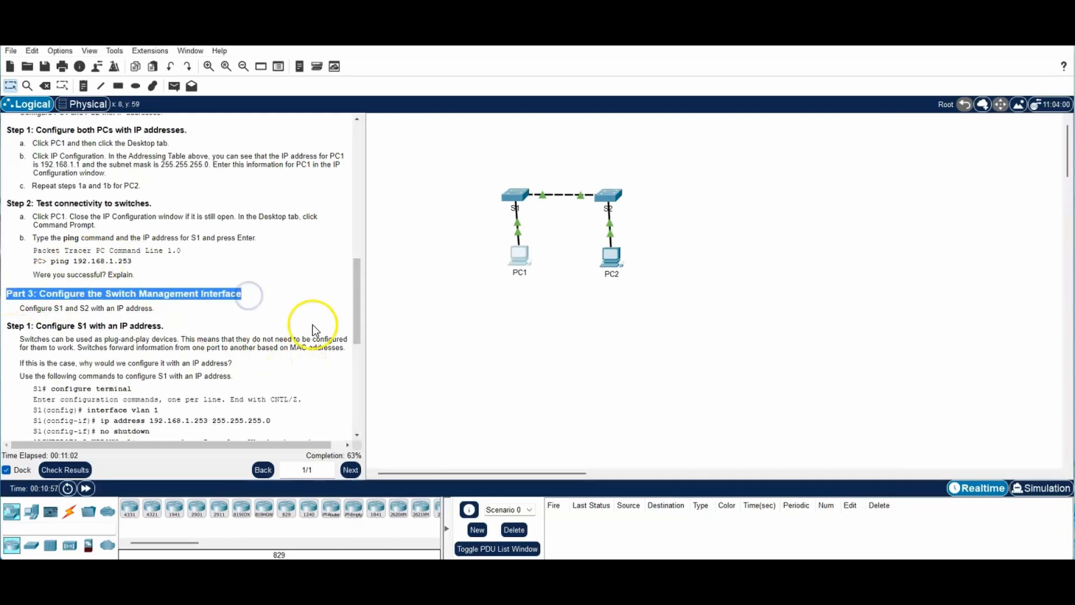
left_click(159, 327)
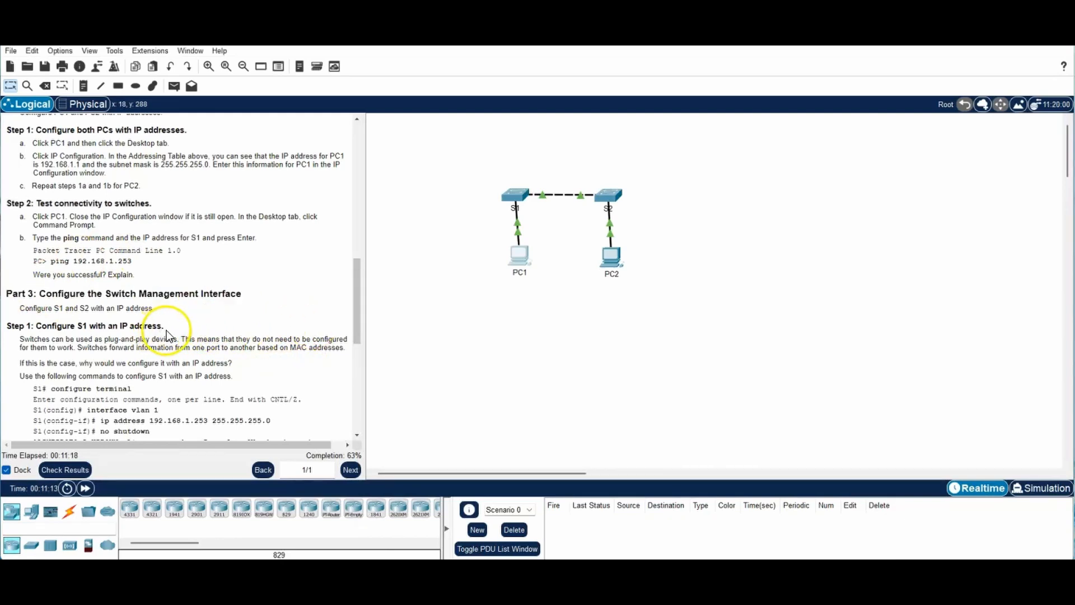
triple_click(7, 325)
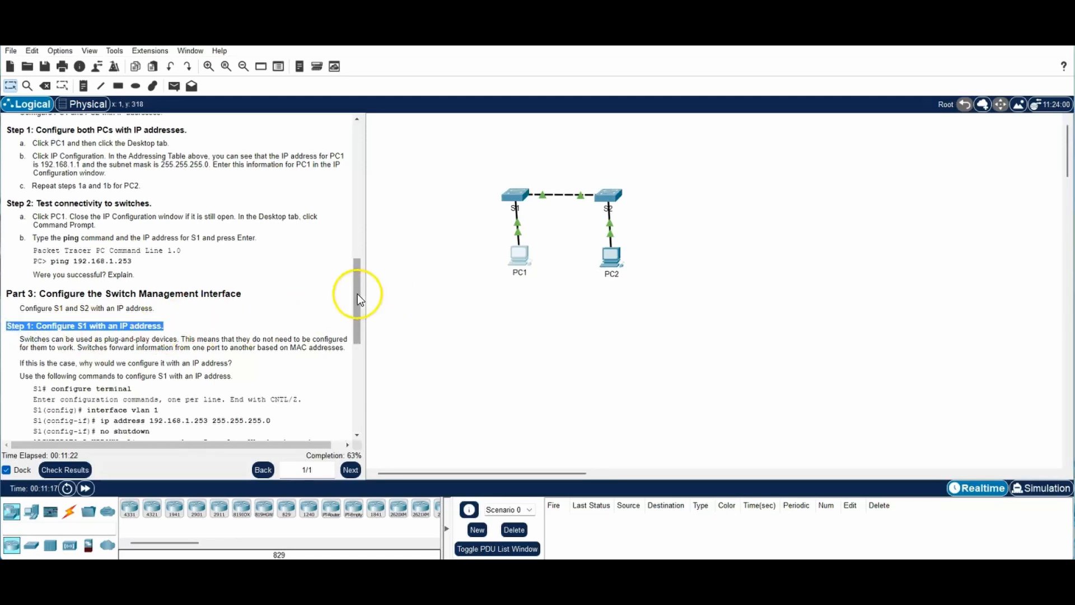
left_click_drag(357, 293, 361, 346)
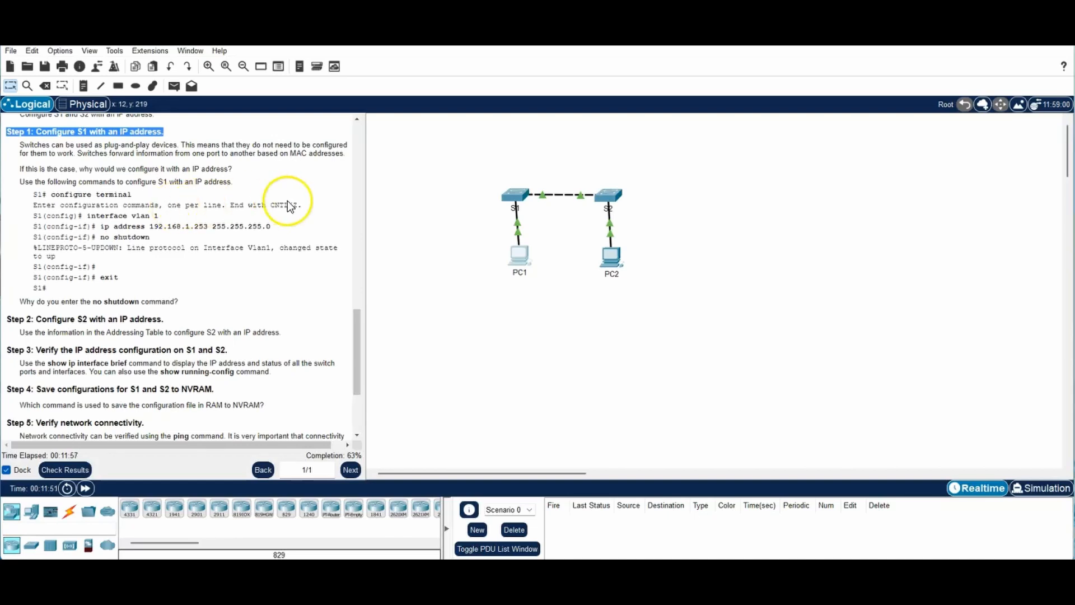
Step: Open switch S1's CLI and enter global configuration mode with configure terminal
left_click(514, 199)
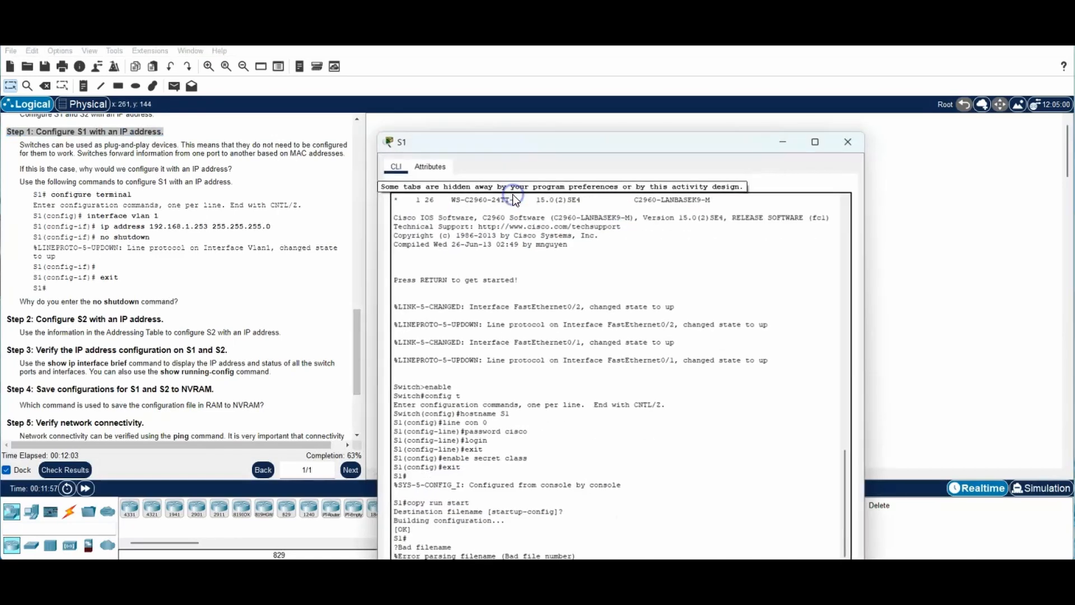
left_click(797, 481)
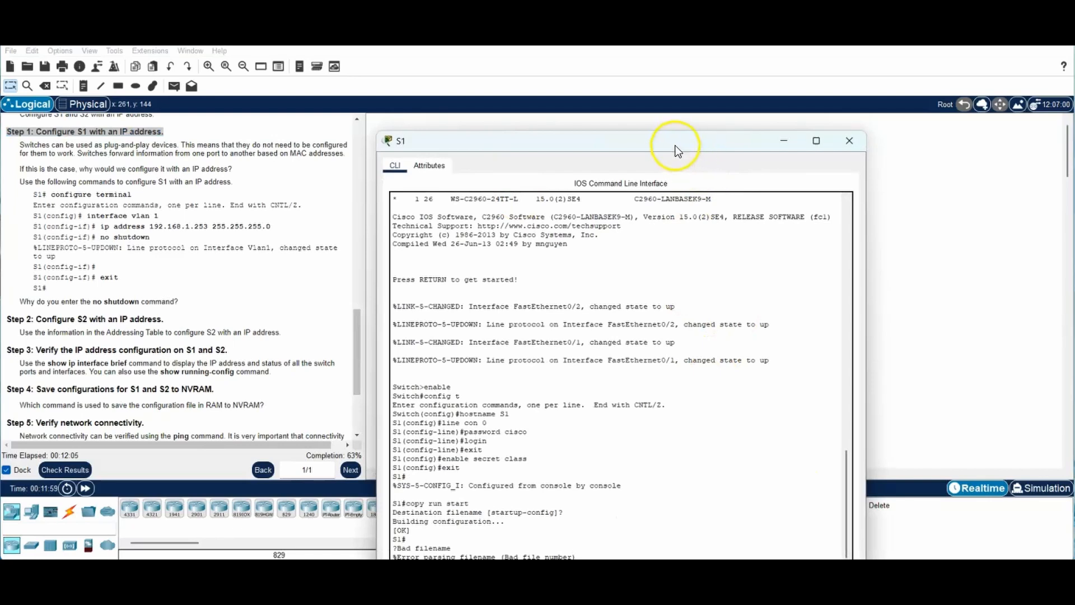
left_click_drag(664, 141, 847, 86)
left_click(742, 507)
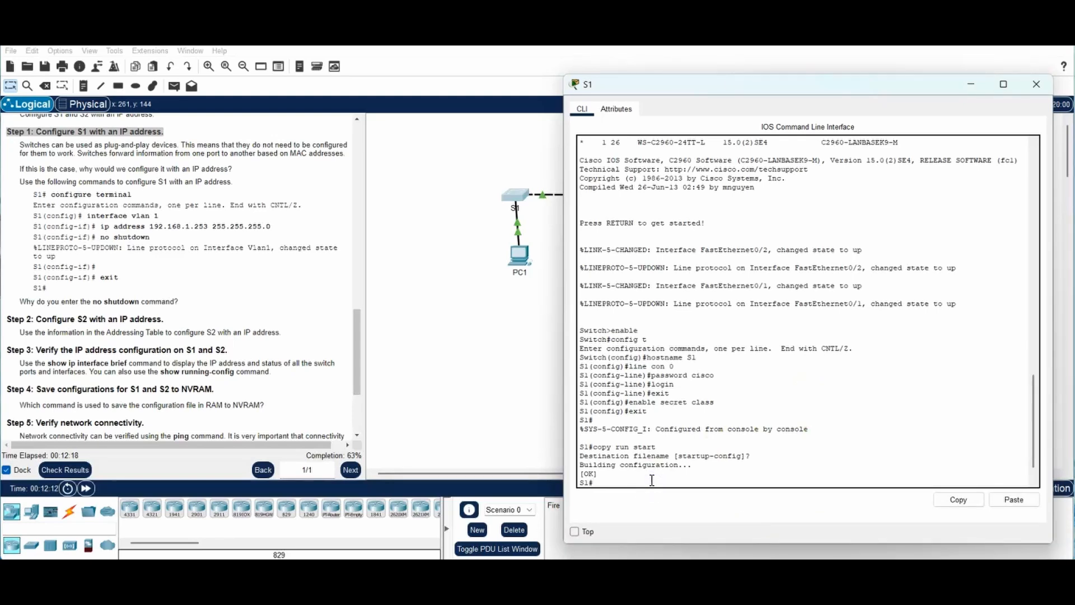
type("config")
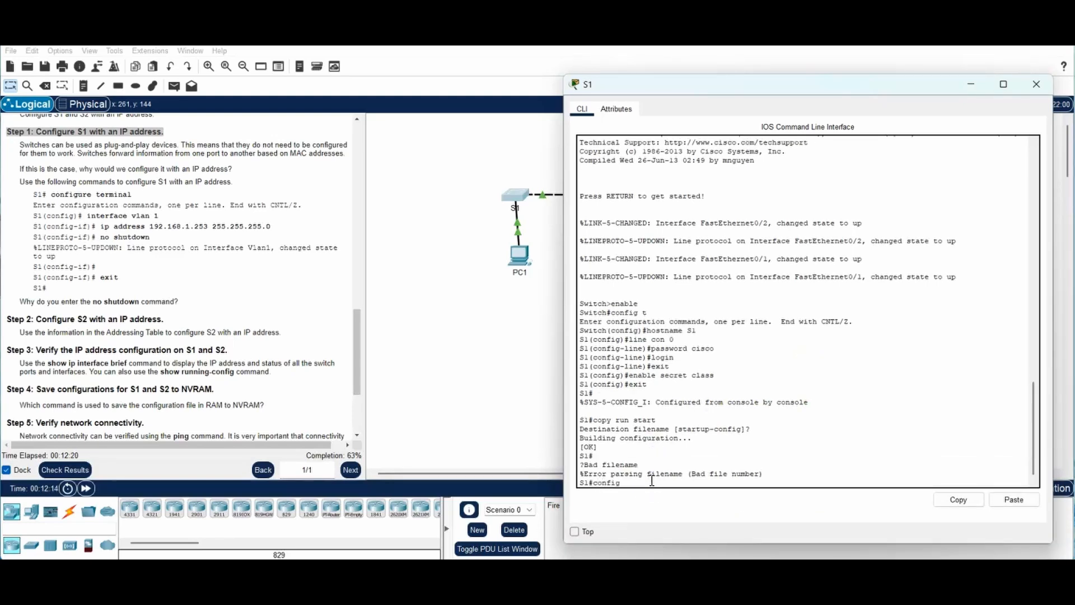
type("ure terminal")
key("Return")
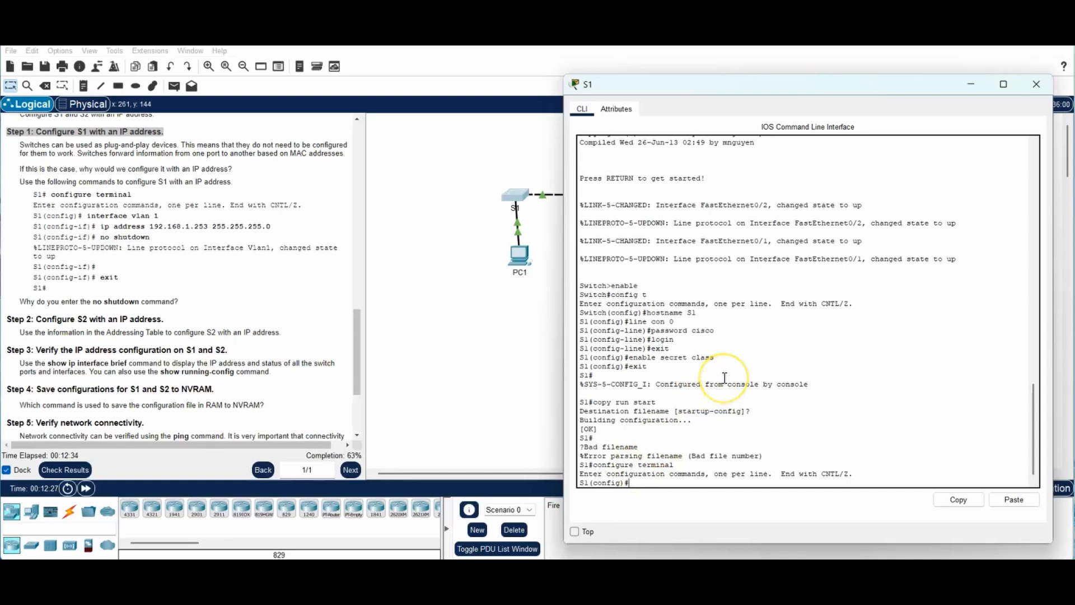
Step: Assign 192.168.1.253 255.255.255.0 to S1's interface vlan 1
type("interface vlan")
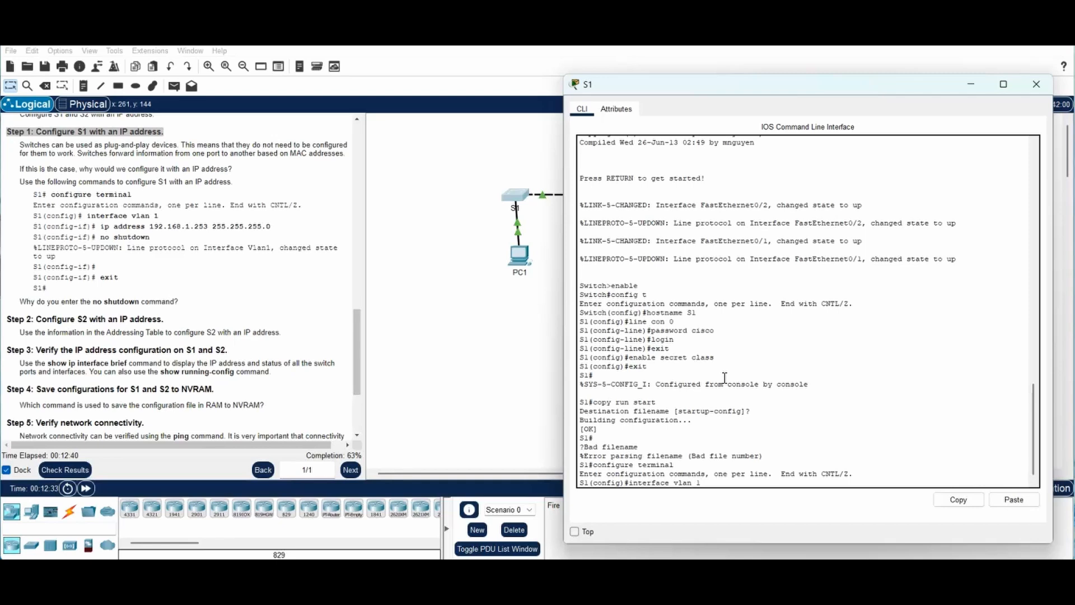
type(" 1")
key("Return")
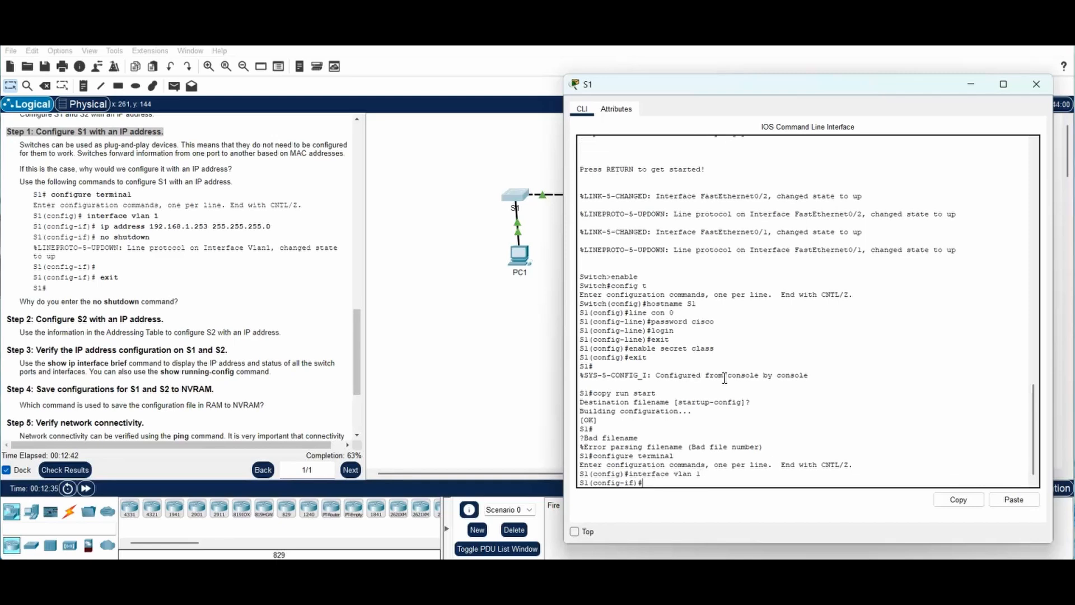
type("ip address 192.168.1.253 255.255.255.0")
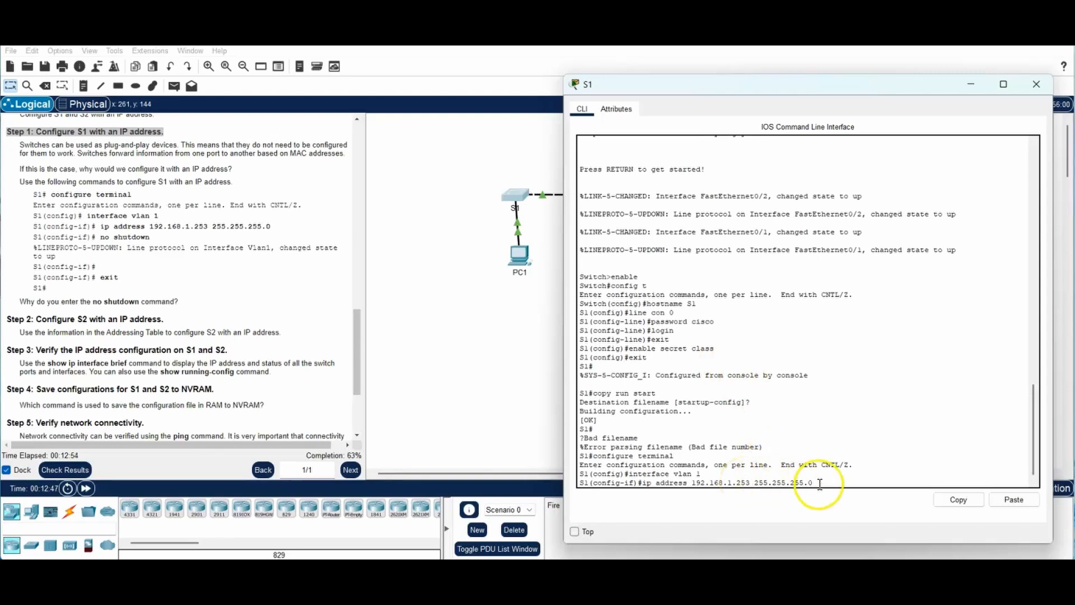
left_click_drag(815, 483, 690, 485)
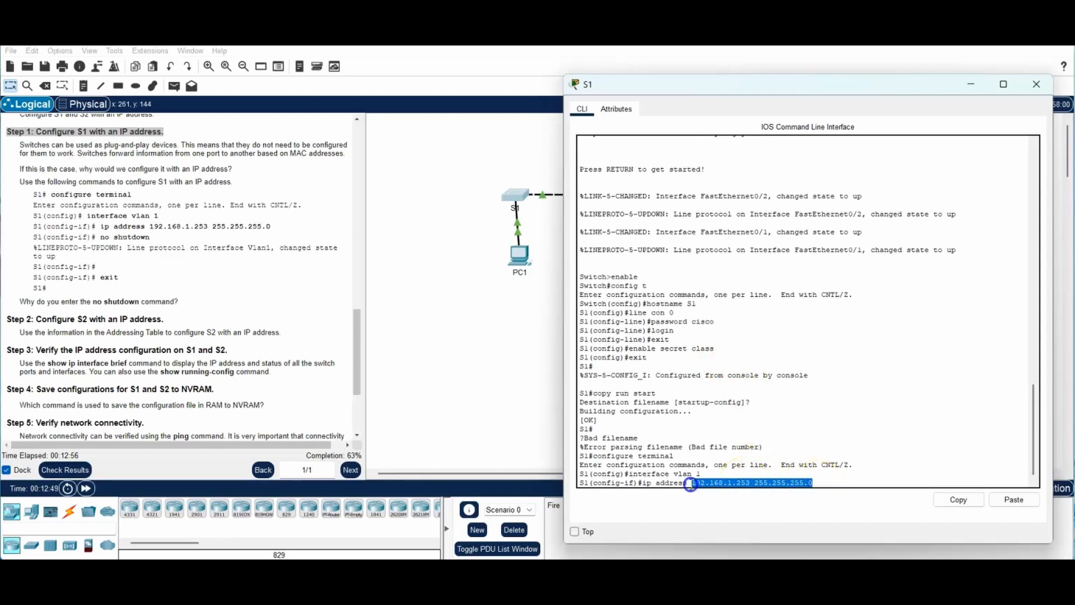
left_click(814, 482)
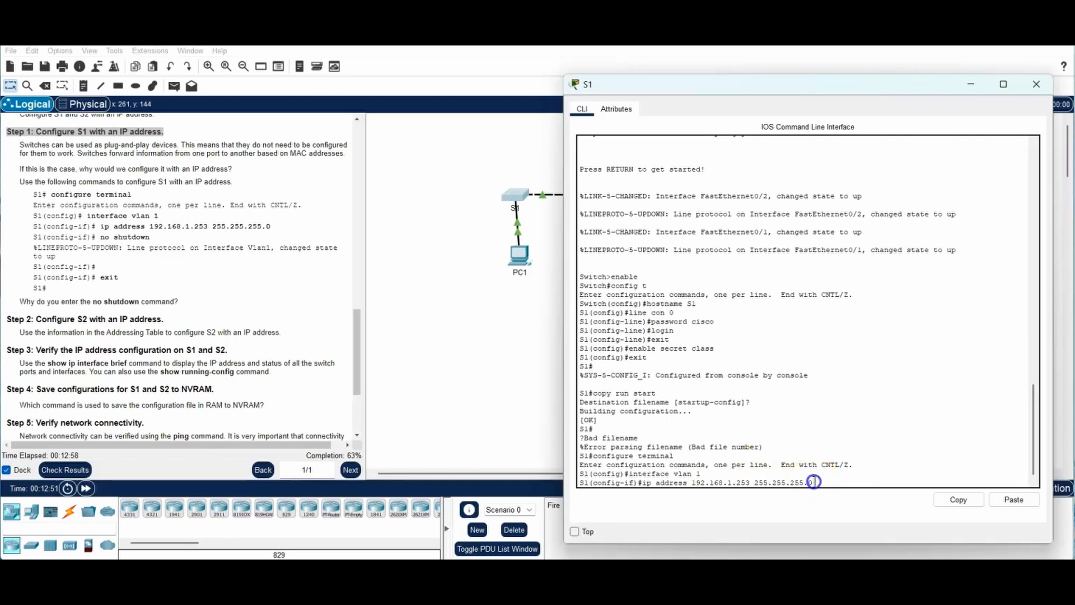
key("Return")
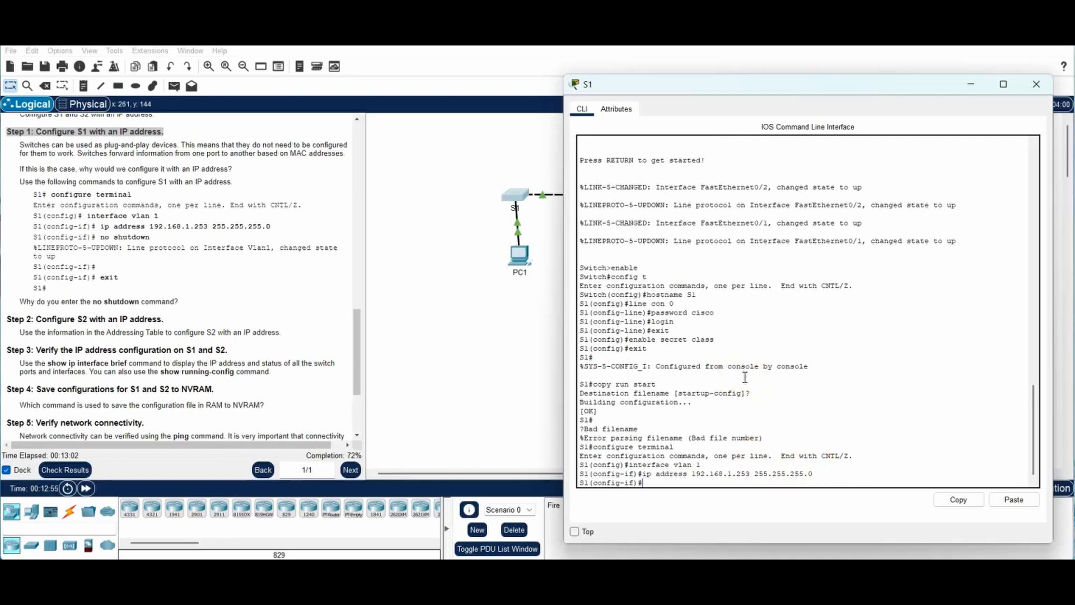
Step: Bring S1's VLAN 1 up with no shutdown and confirm it changed state to up
type("no shutdown")
key("Return")
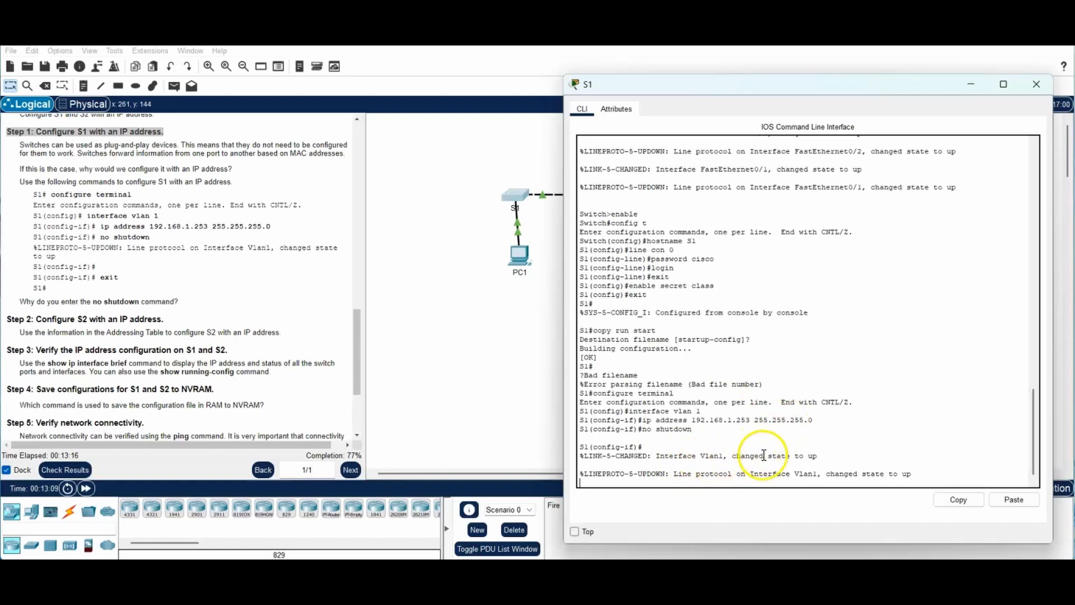
left_click(818, 458)
left_click_drag(818, 459, 795, 456)
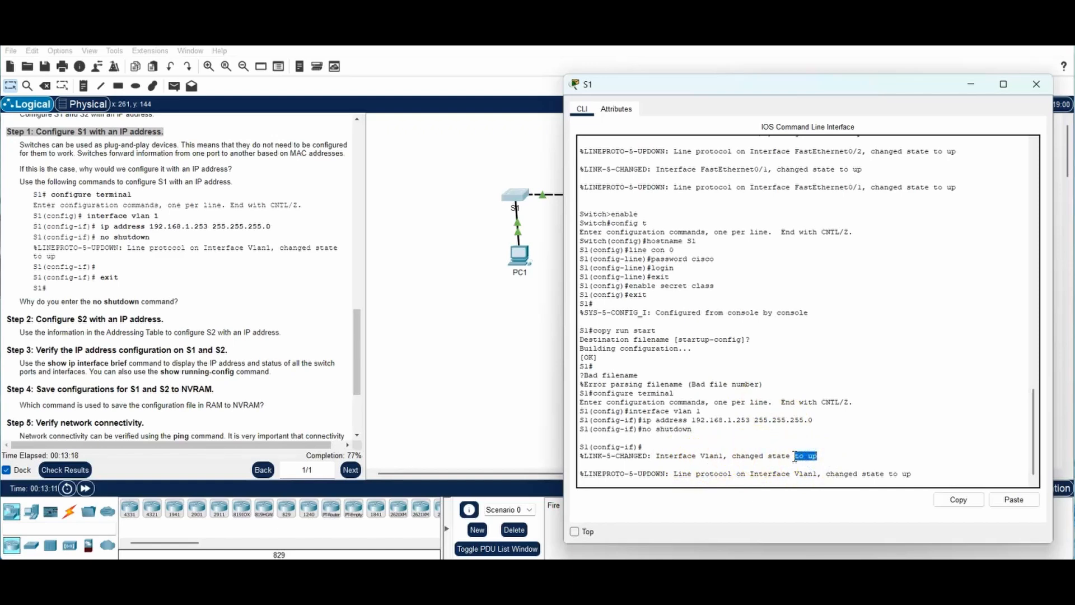
left_click(666, 480)
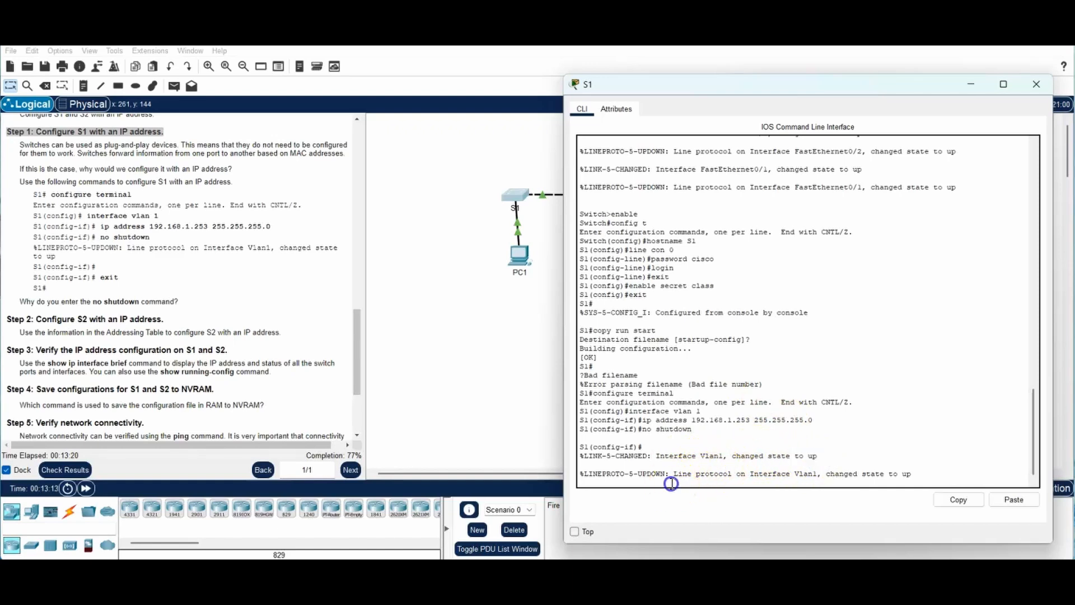
key("Return")
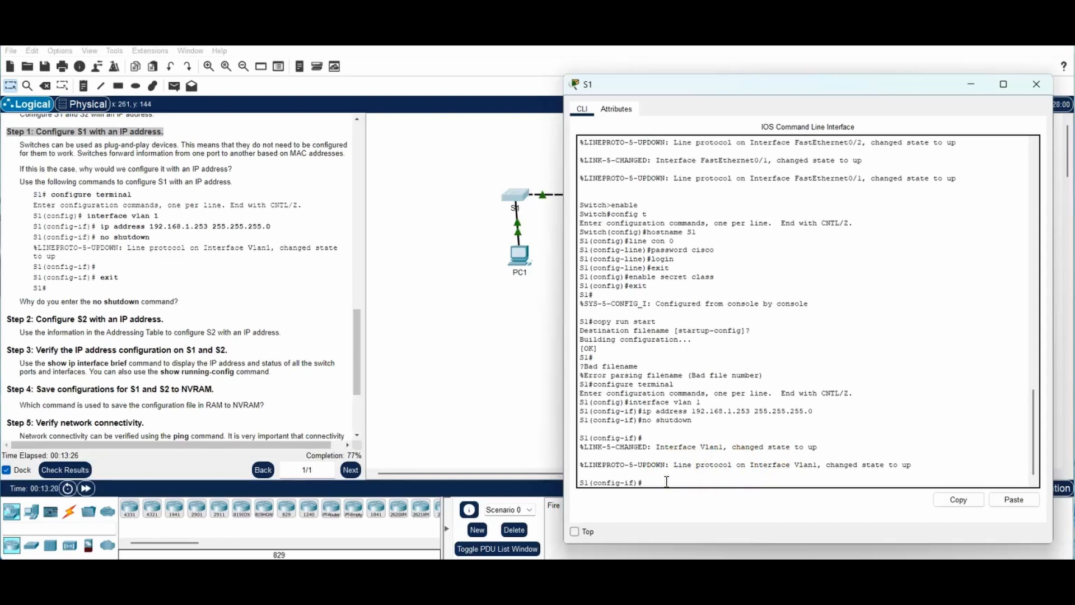
Step: Open switch S2's CLI window beside the Step 2 instructions and keep it on top
left_click(164, 317)
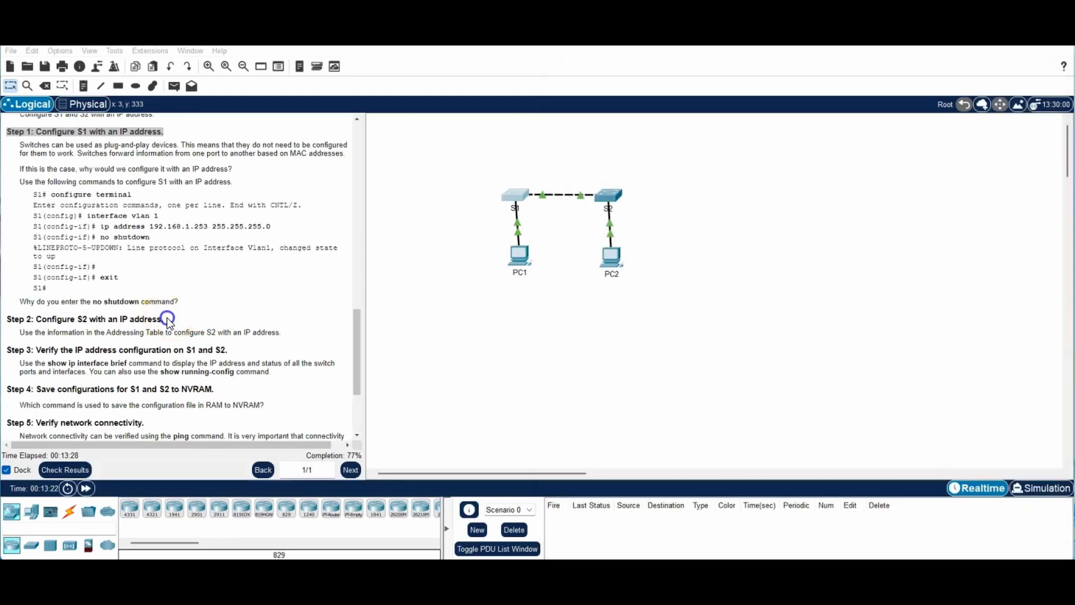
left_click_drag(165, 318, 2, 318)
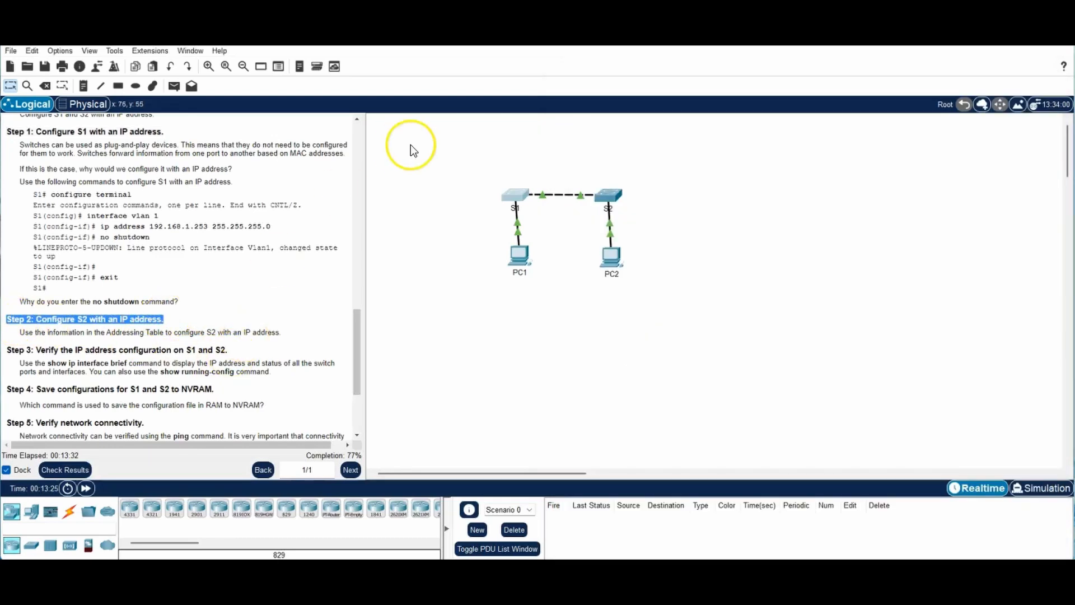
left_click(611, 197)
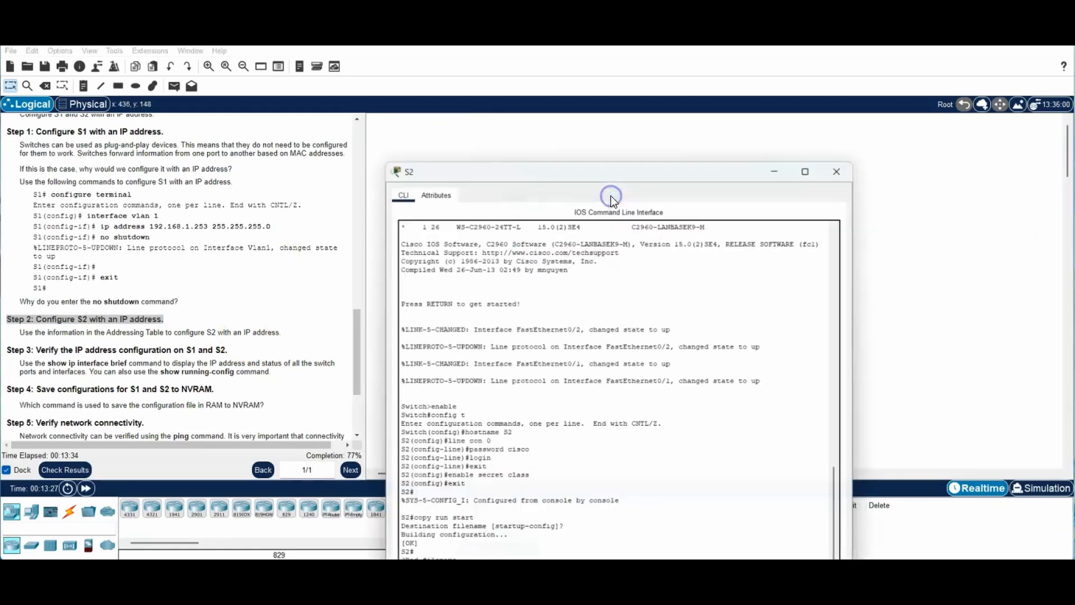
left_click_drag(645, 143, 791, 59)
left_click_drag(828, 542, 832, 514)
left_click(533, 501)
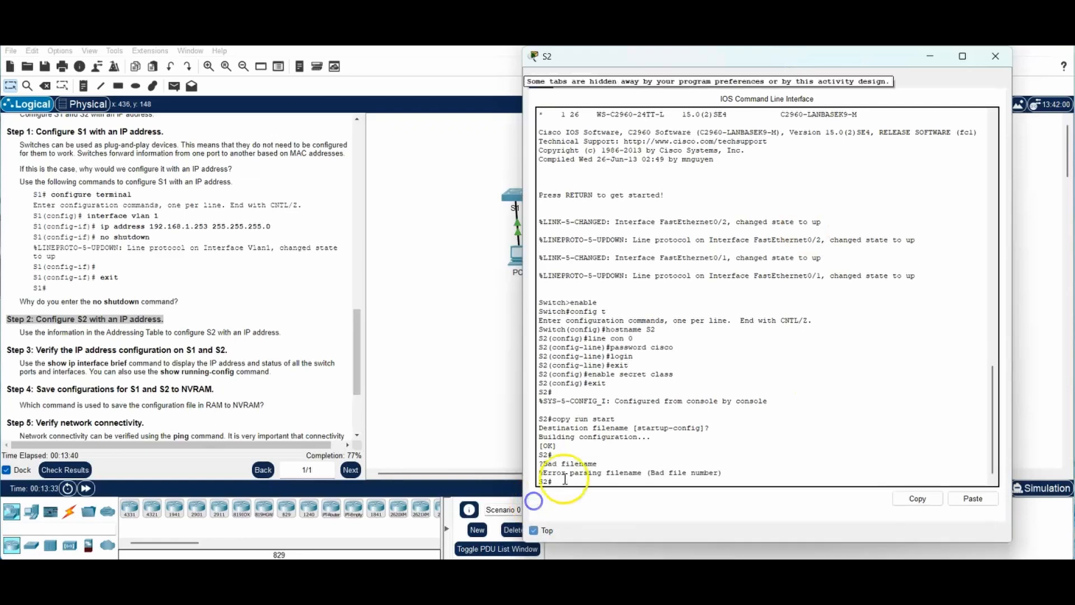
left_click(571, 482)
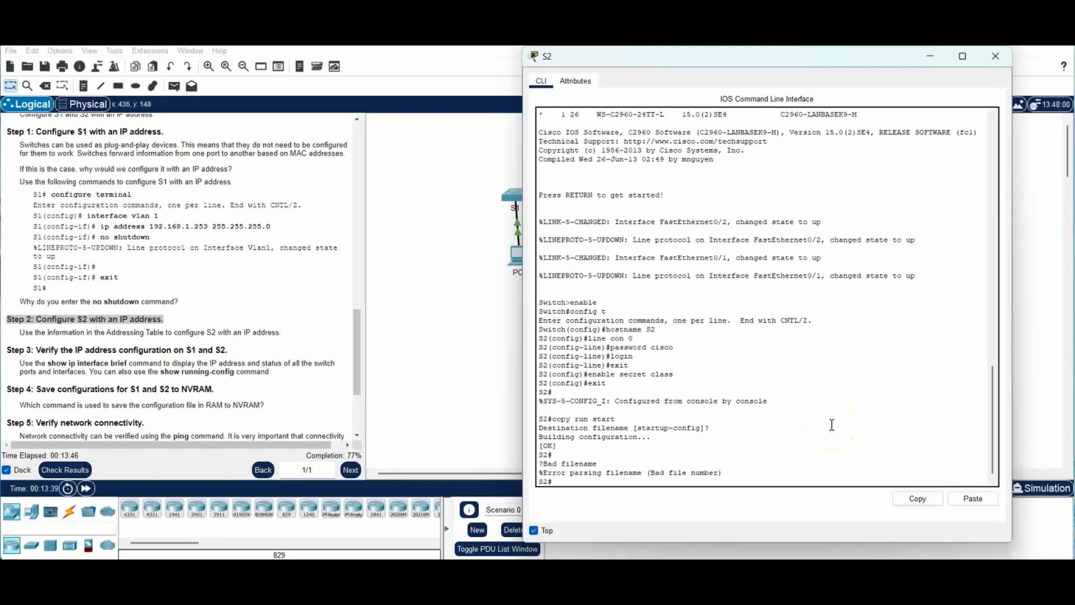
Step: Enter config t and interface vlan 1 on S2, then begin the ip address command
type("config t")
key("Return")
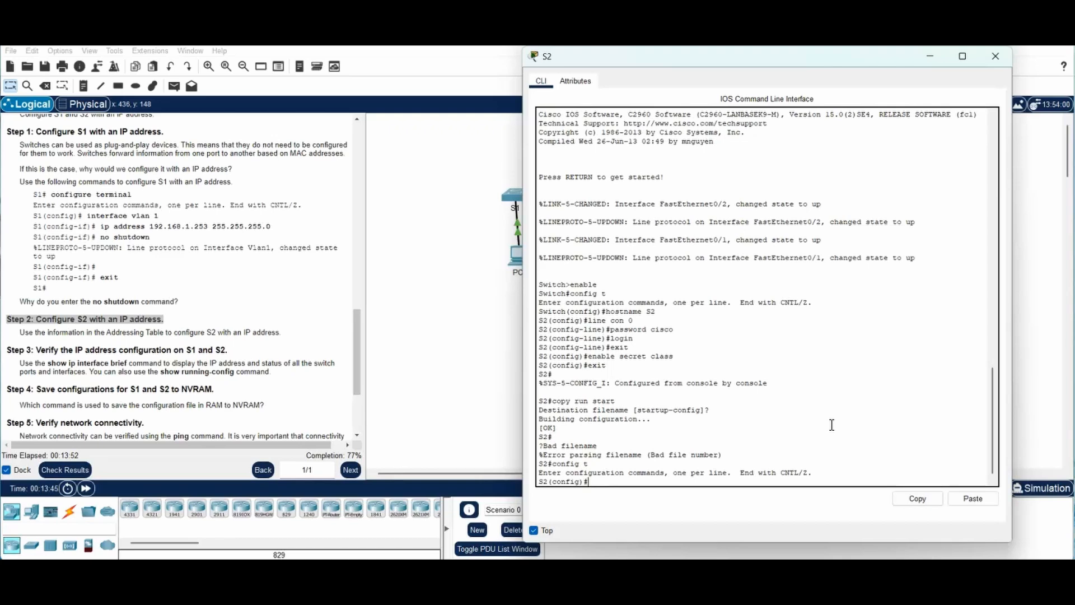
type("interface vland")
key("BackSpace")
type("1")
key("Return")
type("ip")
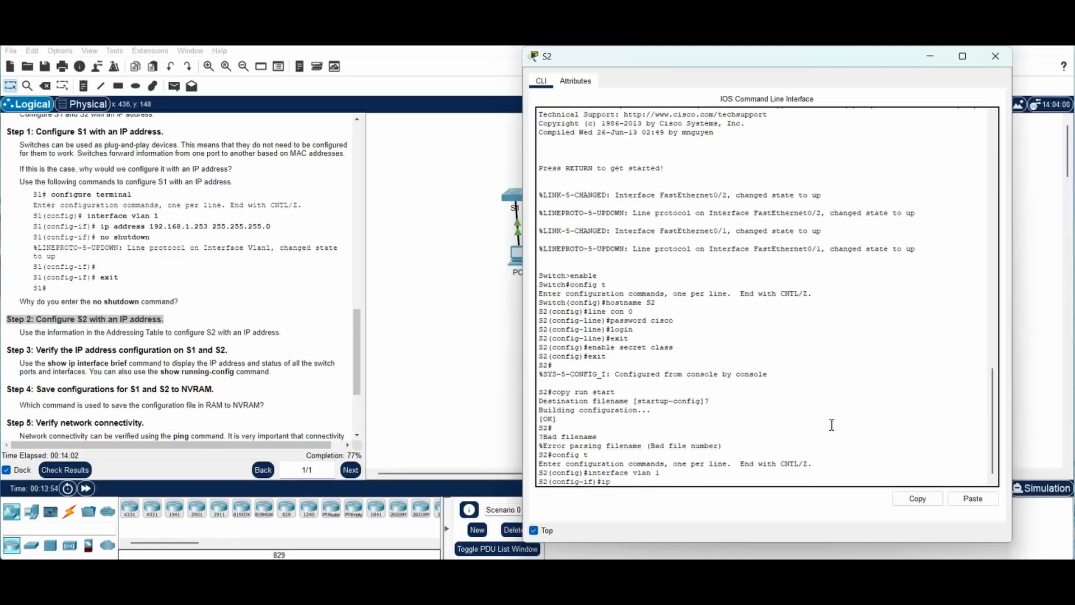
type(" address")
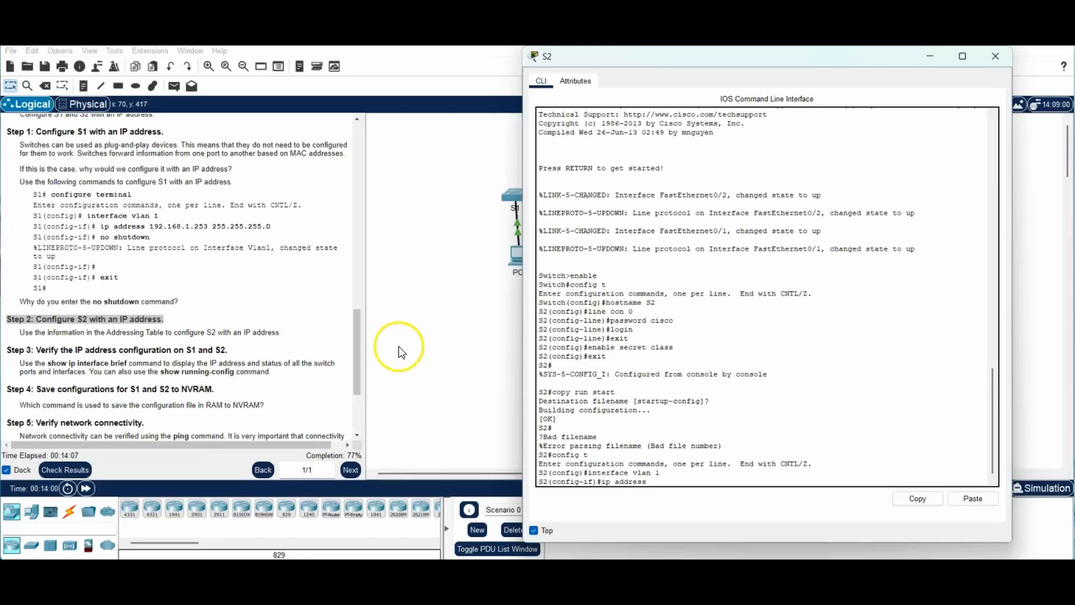
Step: Look up S2's address in the Addressing Table and assign 192.168.1.254 255.255.255.0 to VLAN 1
left_click_drag(357, 350, 378, 149)
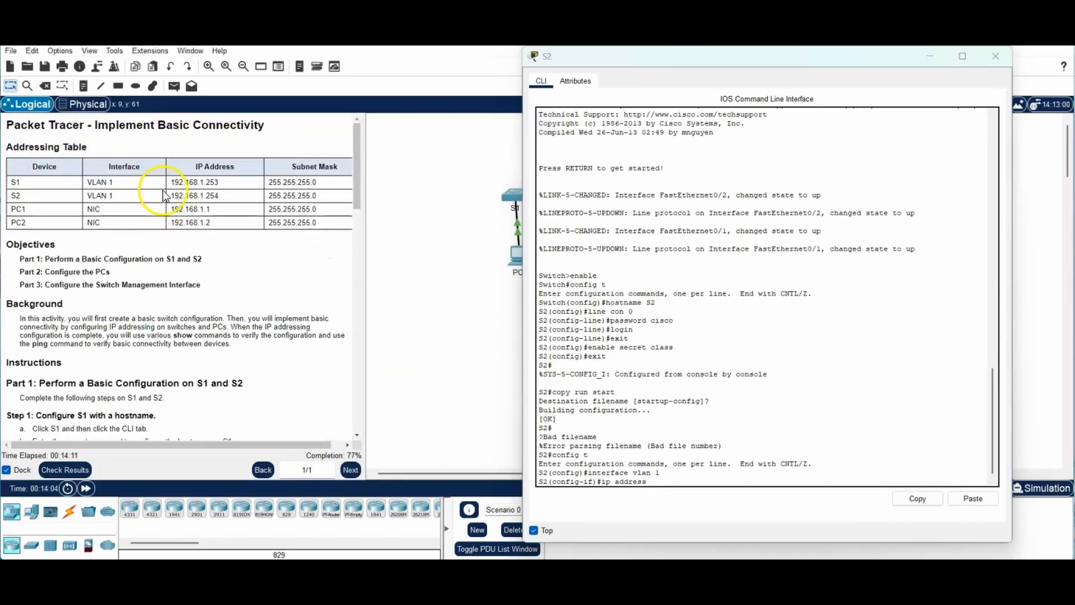
left_click(226, 196)
left_click_drag(226, 196, 173, 200)
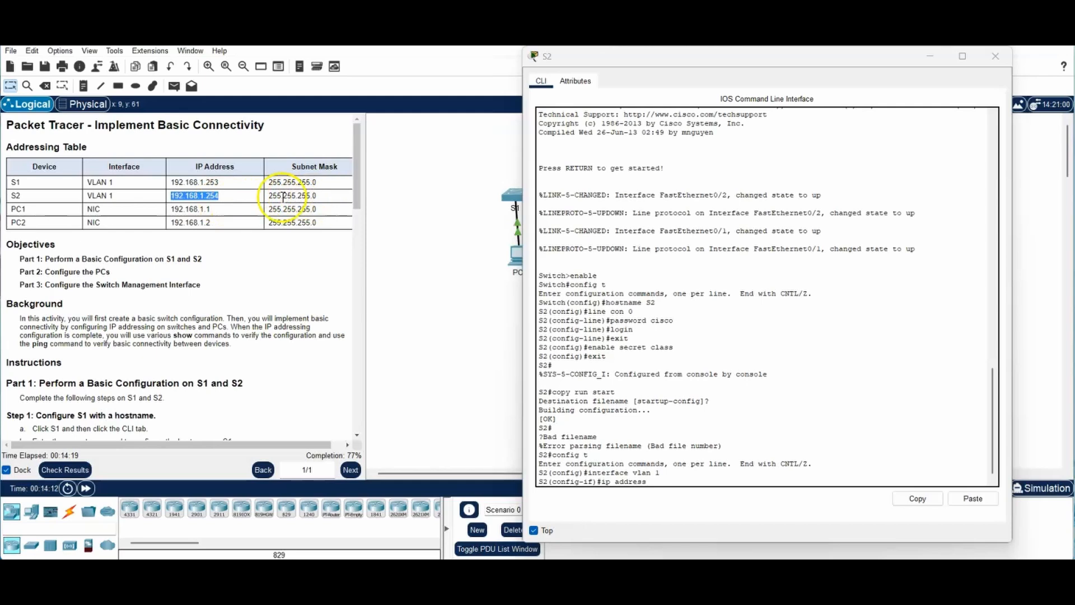
left_click(653, 481)
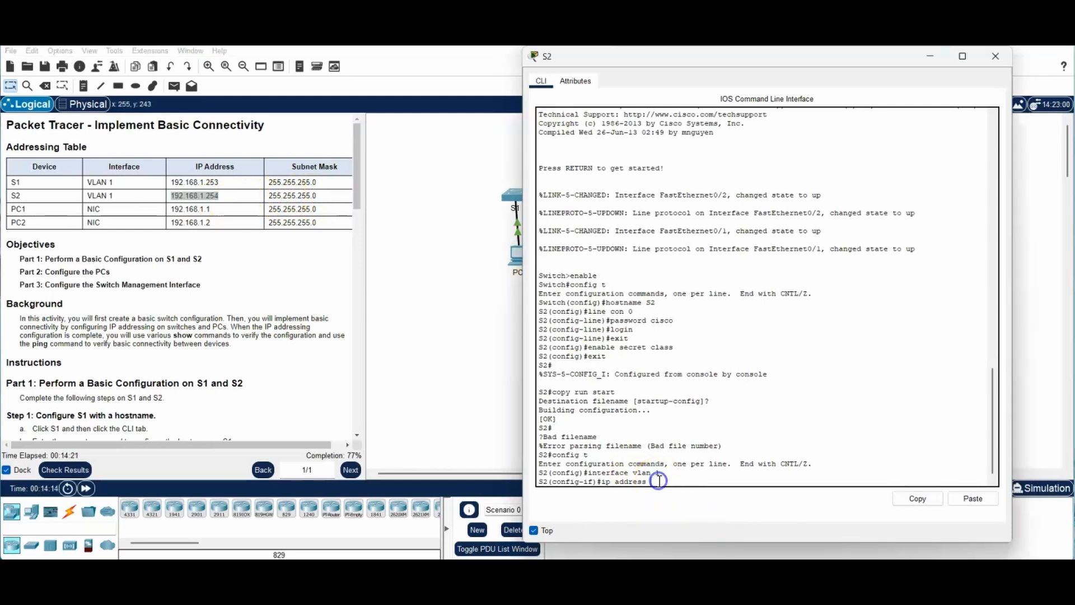
mouse_move(787, 591)
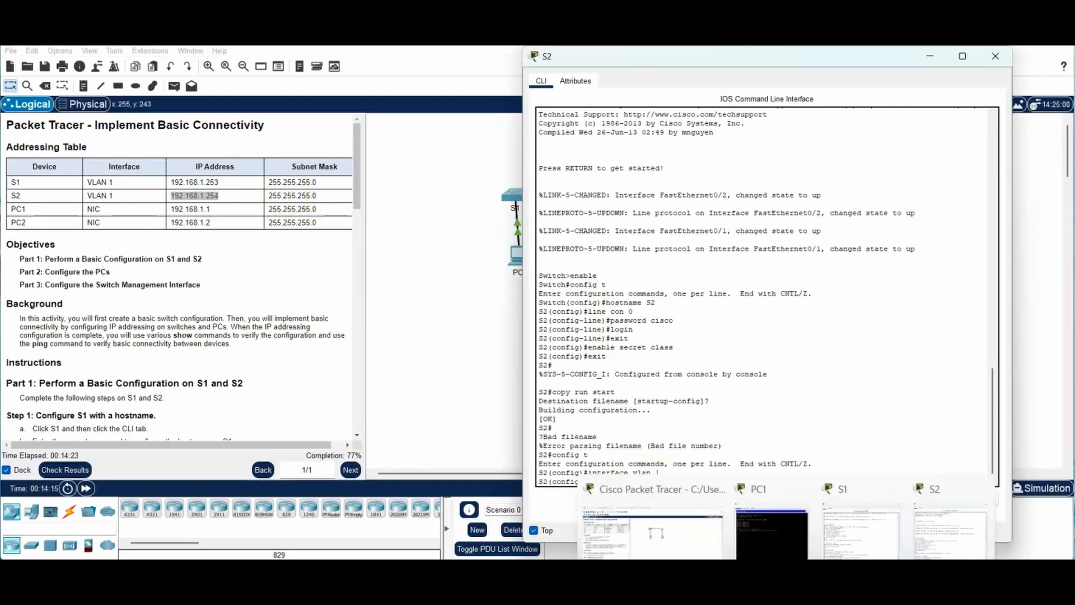
type("19")
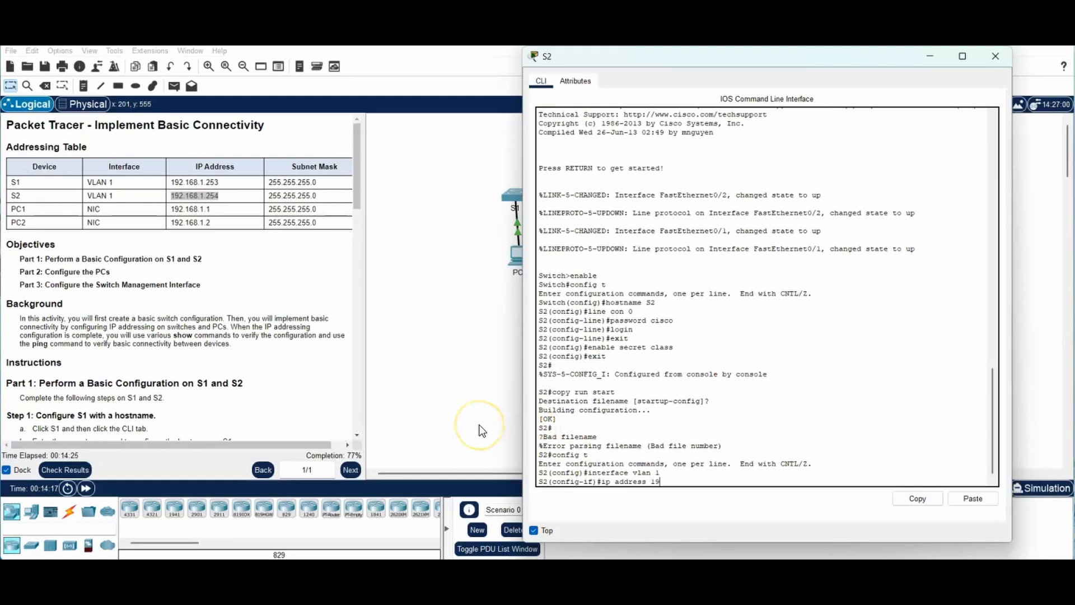
type("2.168.1.254 255.2")
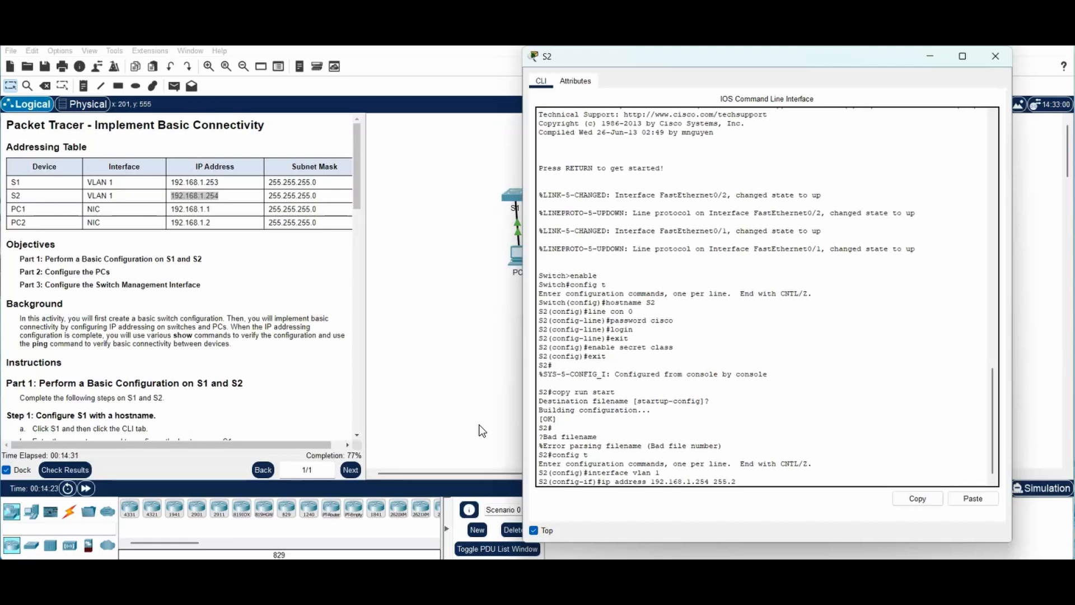
type("55.255.0")
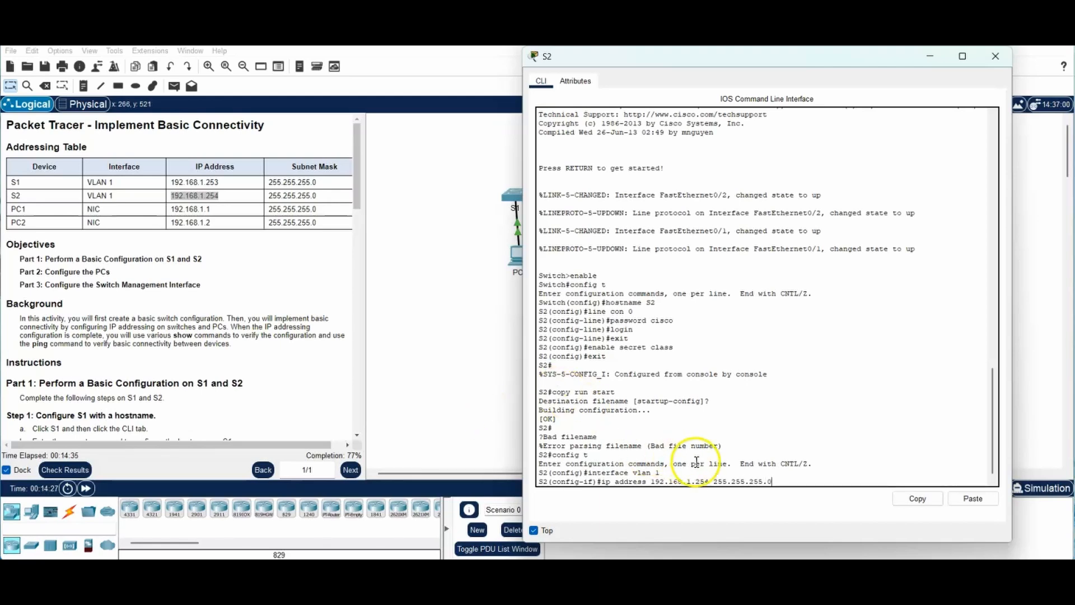
left_click_drag(780, 482, 658, 485)
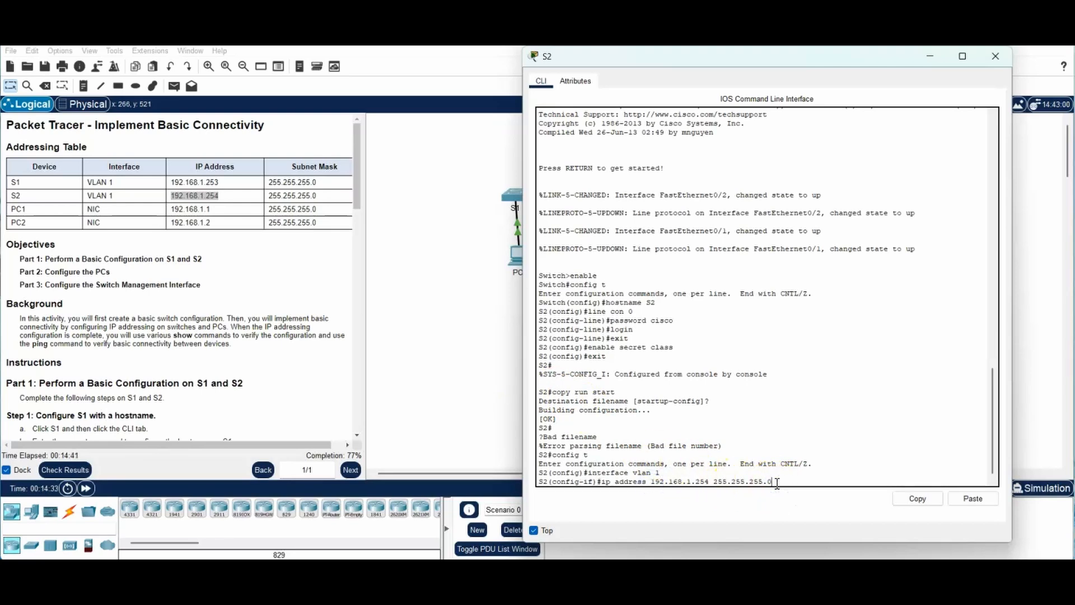
key("Return")
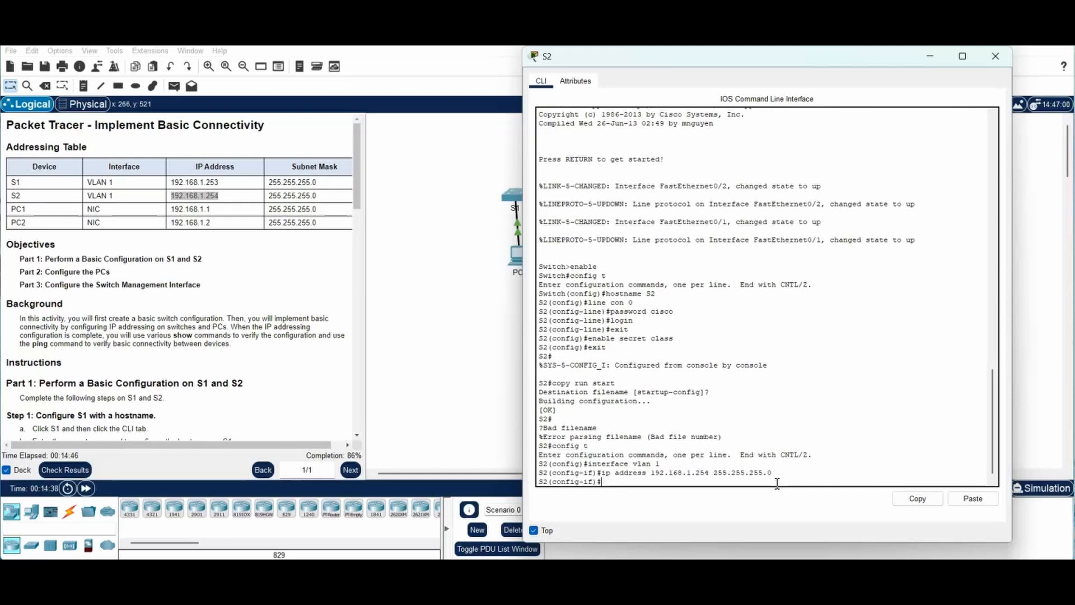
Step: Enable S2's VLAN 1 with no shutdown and exit to global configuration
type("no shutdown")
key("Return")
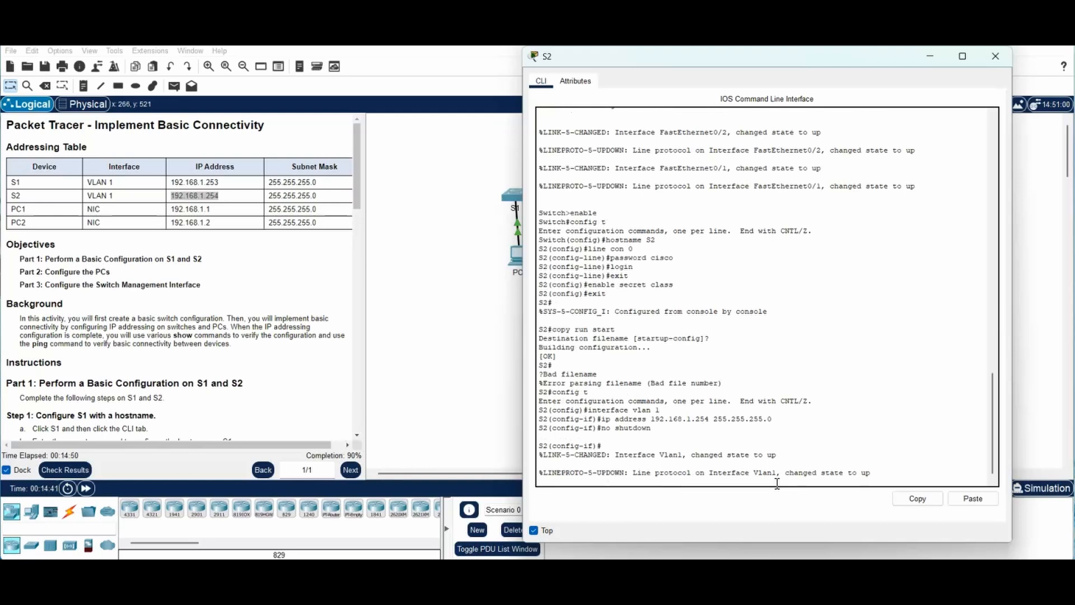
key("Return")
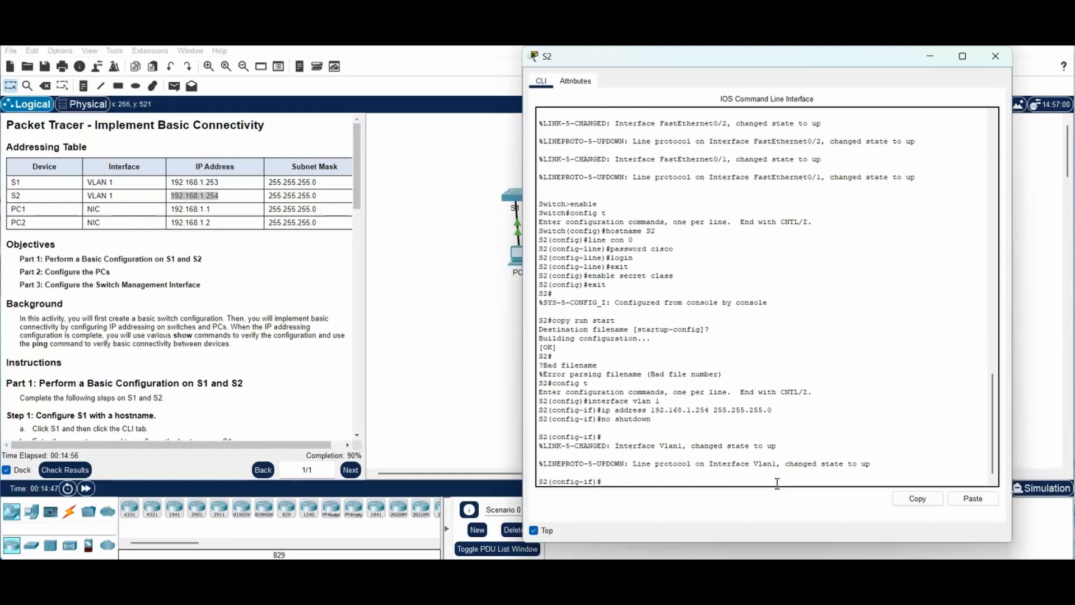
type("exit")
key("Return")
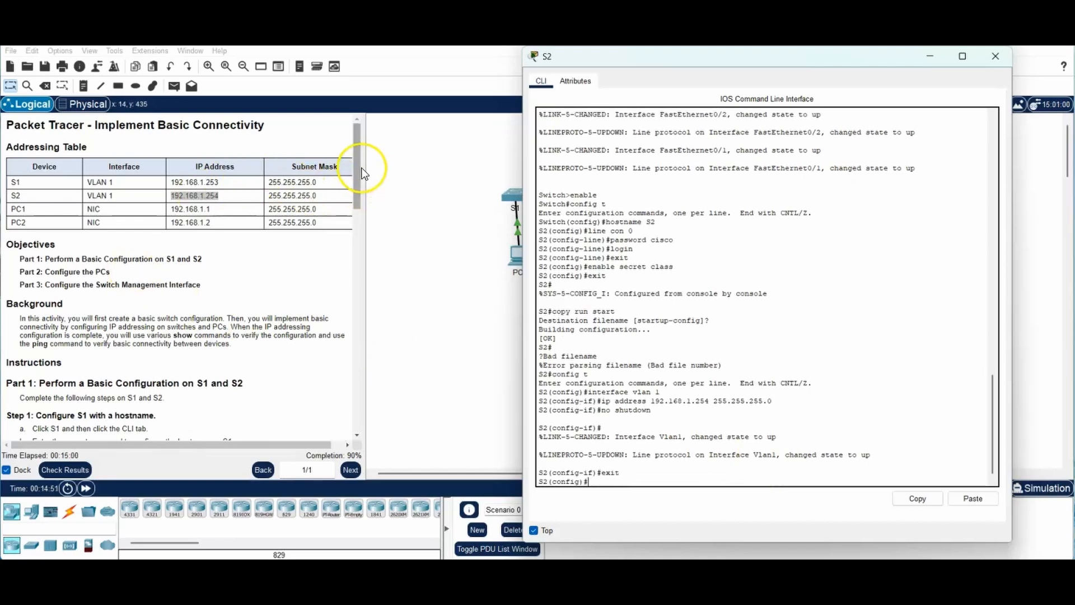
Step: Scroll to Step 3 verification, return S2's CLI to S2#, and retype show ip interface brief
left_click_drag(354, 162, 346, 346)
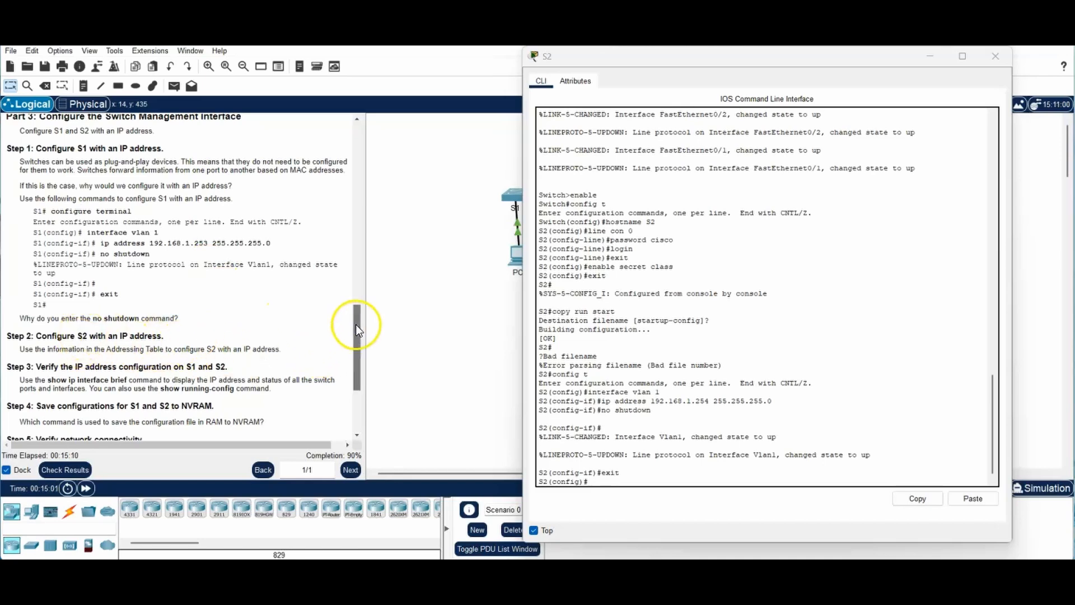
left_click_drag(355, 326, 367, 377)
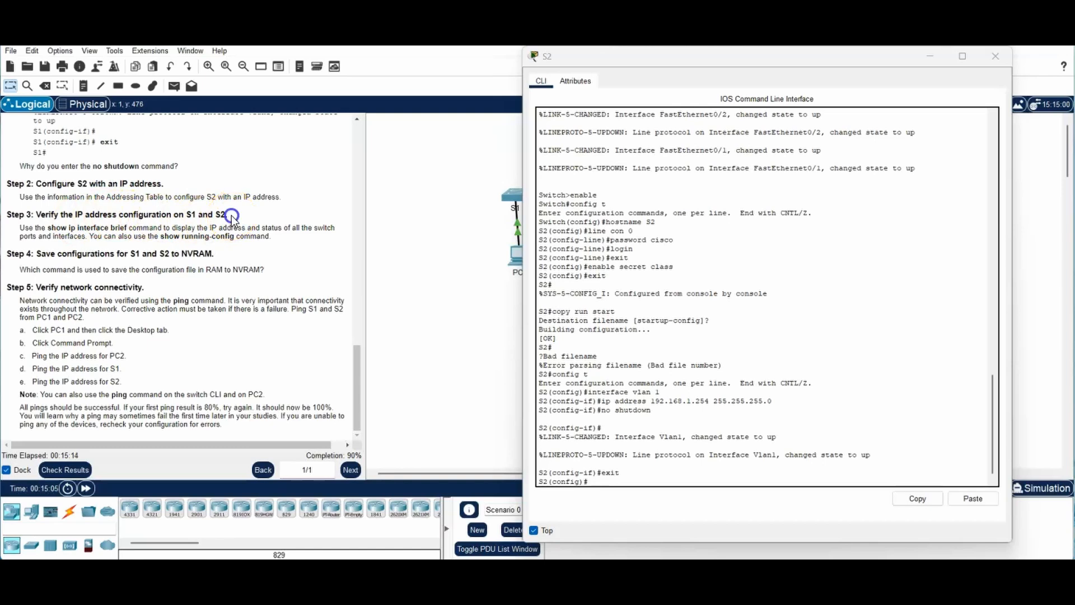
left_click_drag(228, 215, 4, 216)
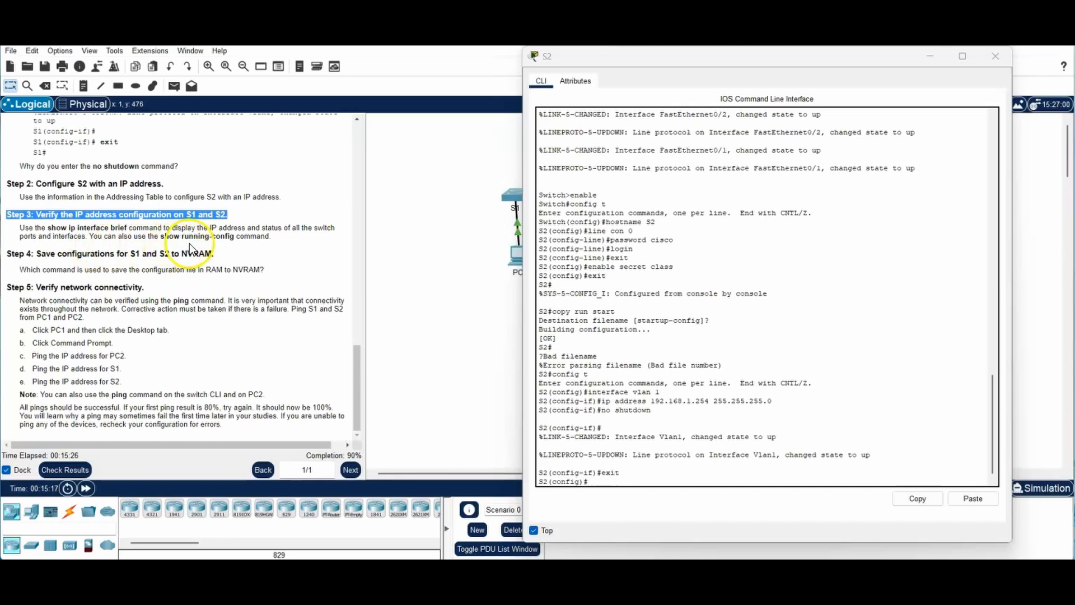
left_click(610, 482)
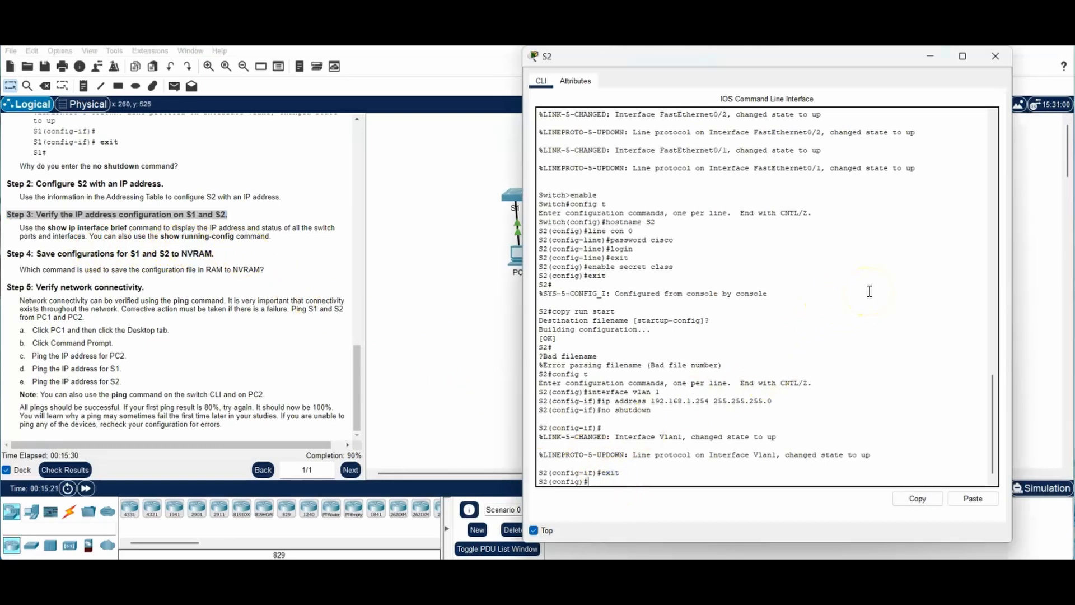
type("show ip")
key("BackSpace")
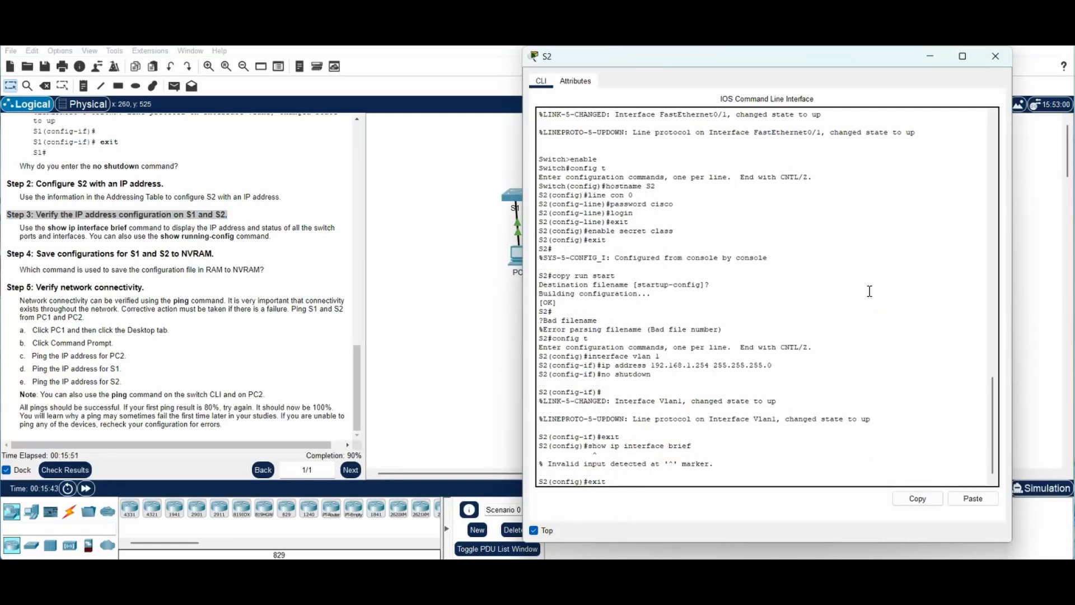
key("Return")
type("s")
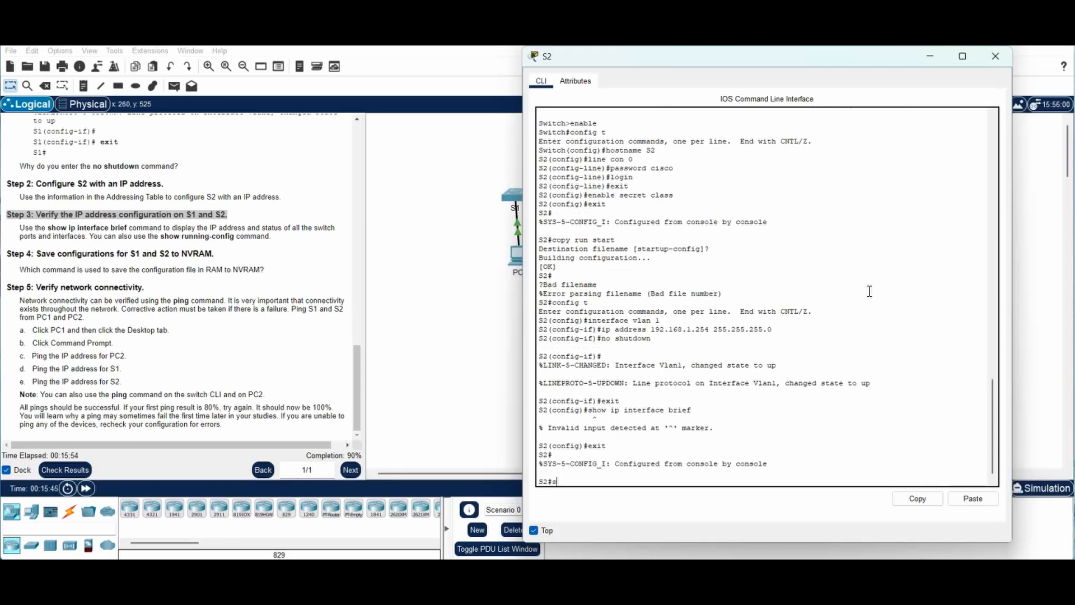
type("how ip interface brief")
Step: Run show ip interface brief on S2 and page down to confirm Vlan1 is 192.168.1.254, up/up
key("Return")
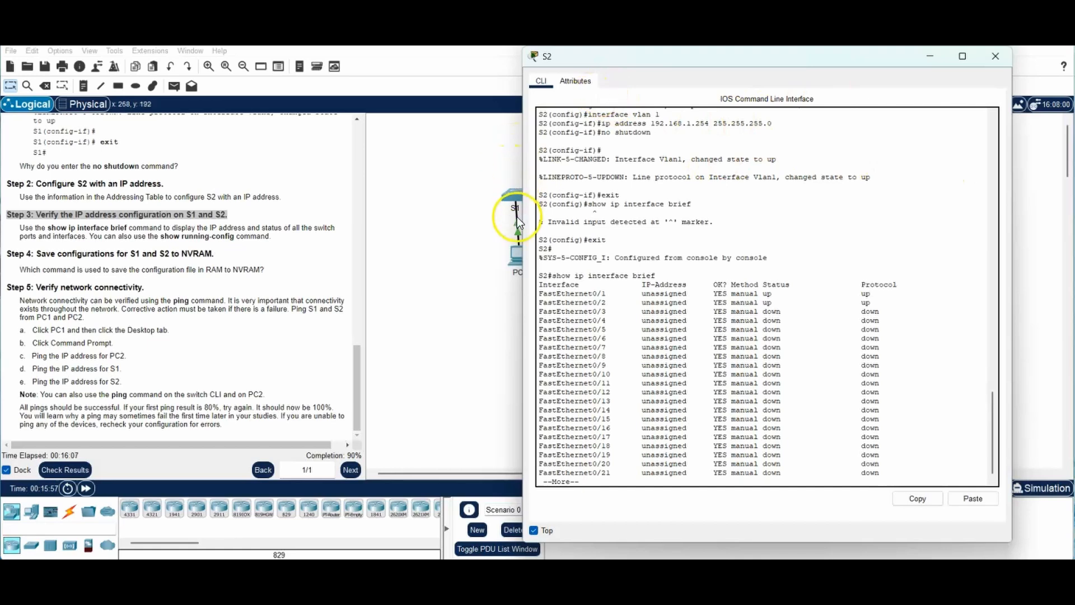
left_click_drag(541, 296, 874, 307)
scroll(710, 341, "down", 1)
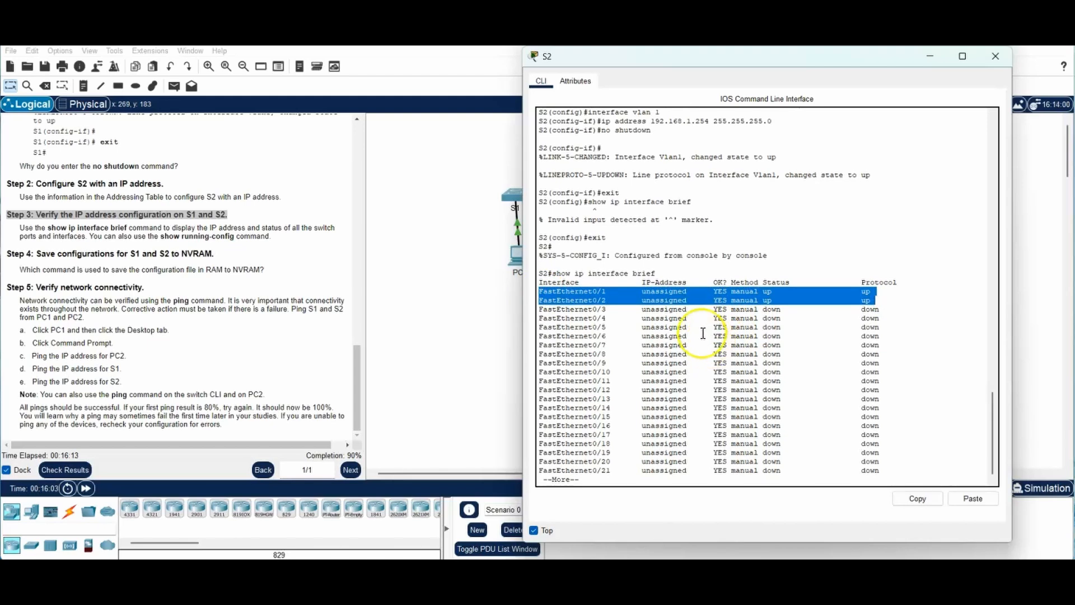
key("space")
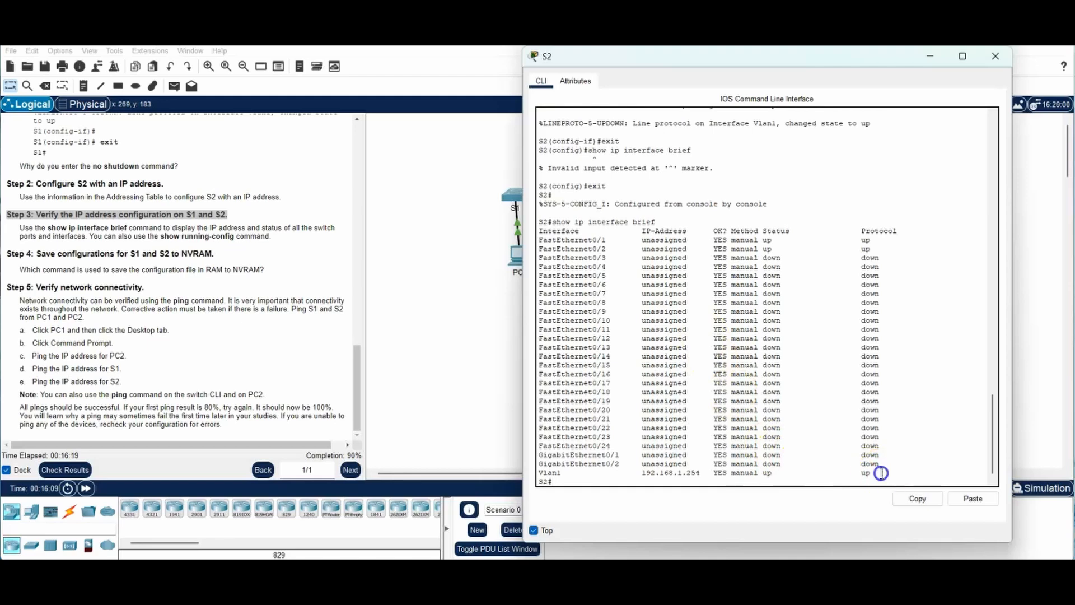
left_click_drag(879, 474, 535, 473)
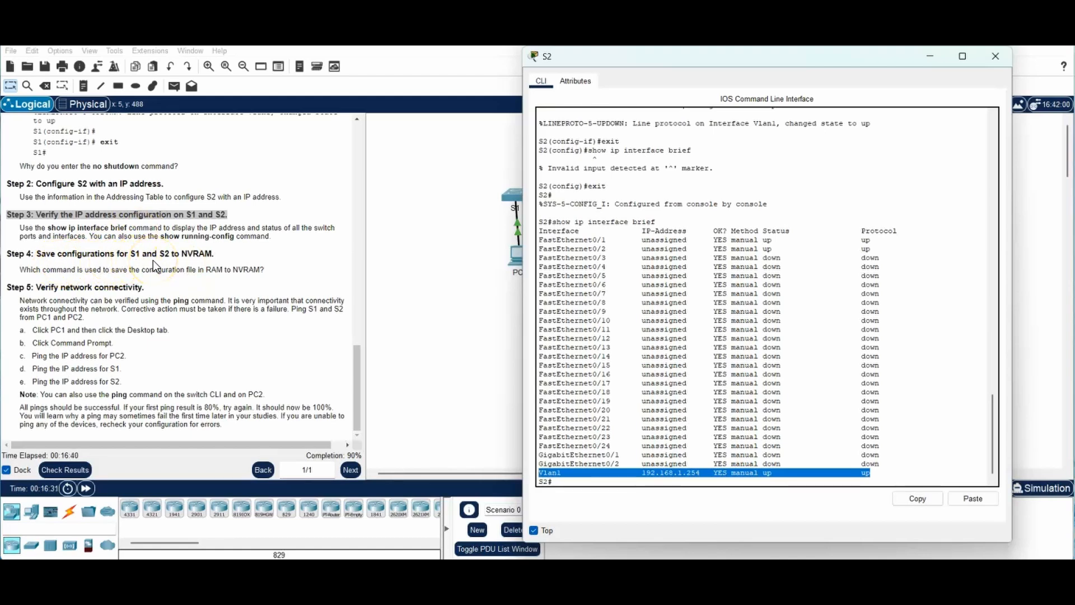
Step: Save S2's running configuration with copy run start, accepting startup-config as the destination
left_click(582, 483)
type("c")
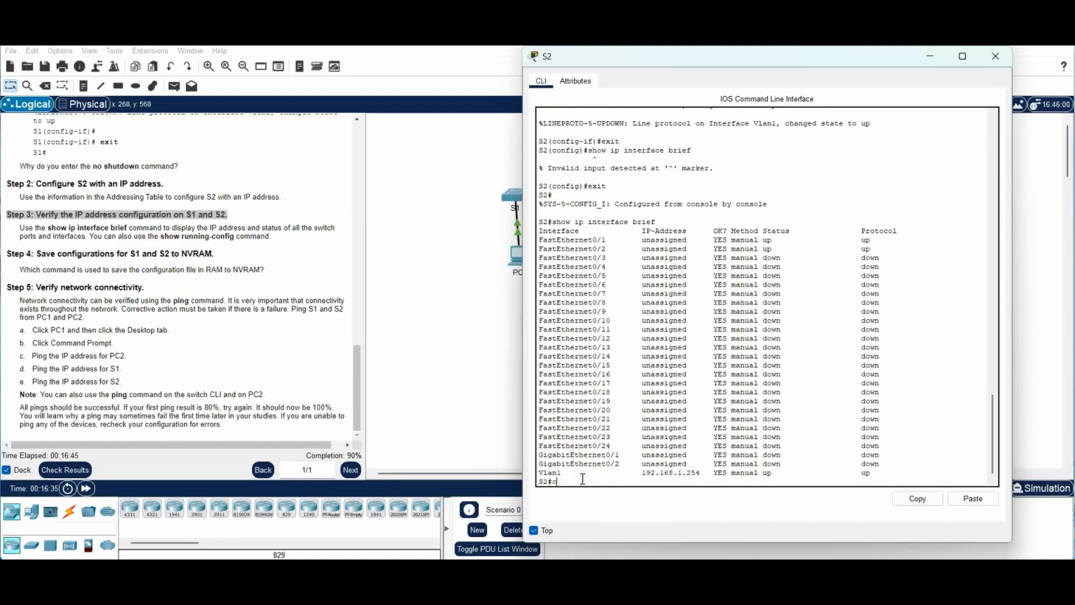
type("opy run start")
key("Return")
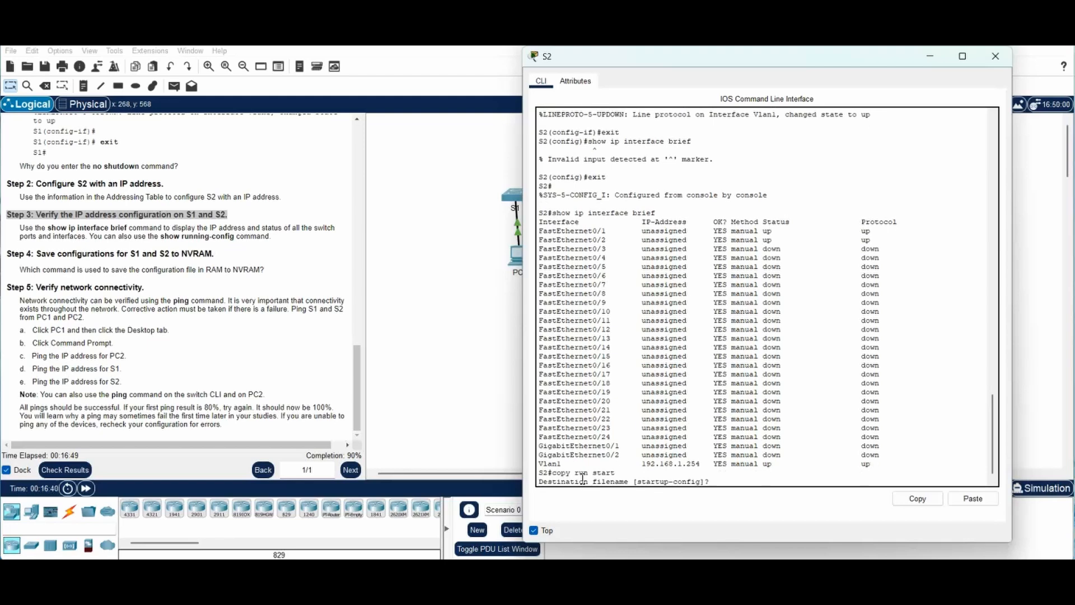
key("Return")
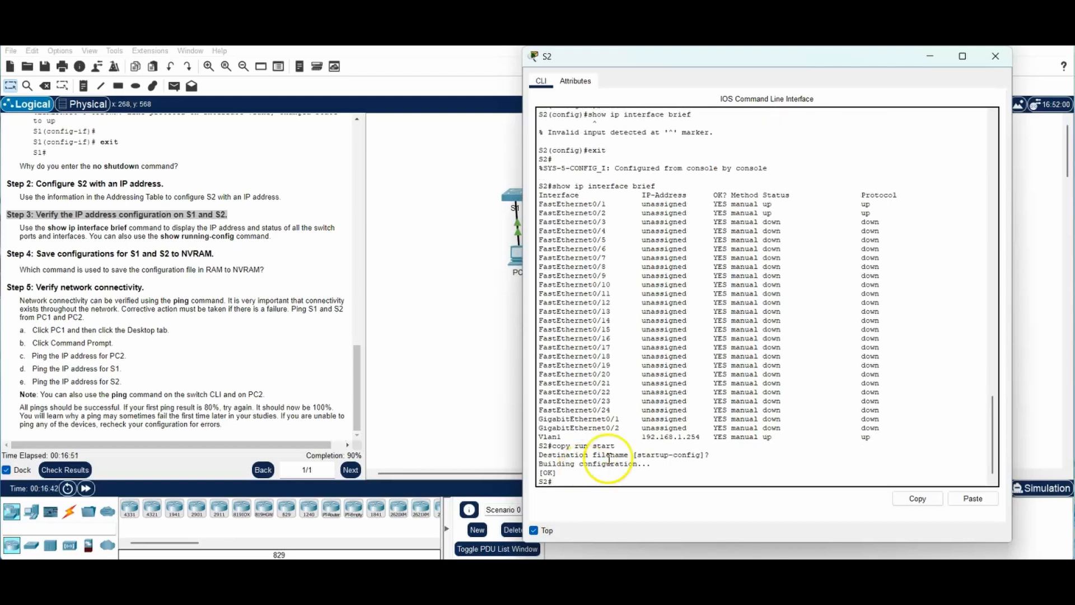
left_click(444, 320)
Step: Close S2's console and open switch S1's CLI window in its place
left_click(514, 206)
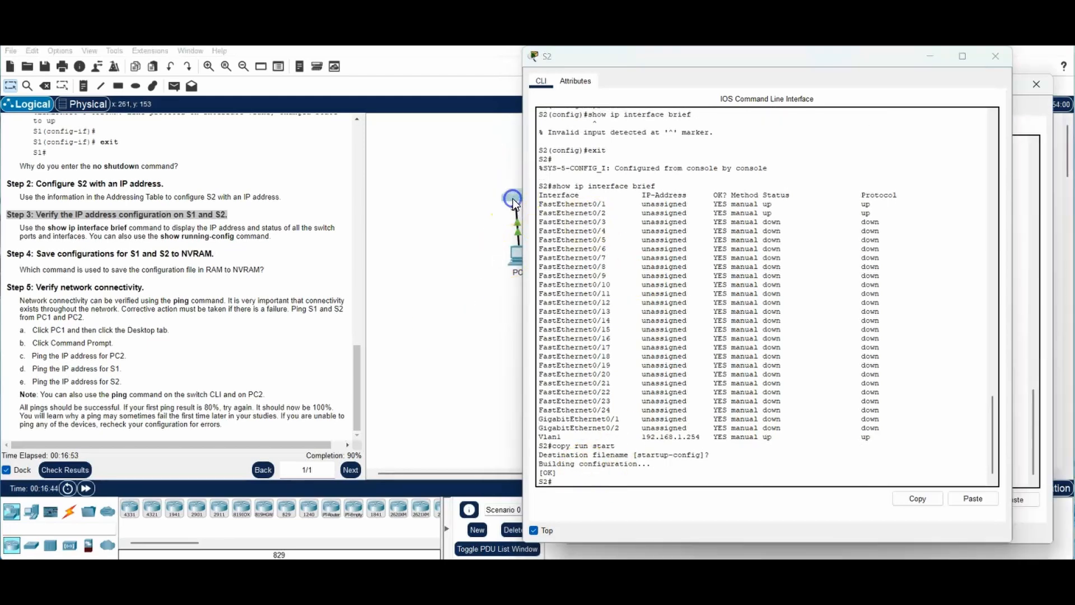
left_click(996, 56)
left_click_drag(798, 100, 796, 65)
left_click(660, 451)
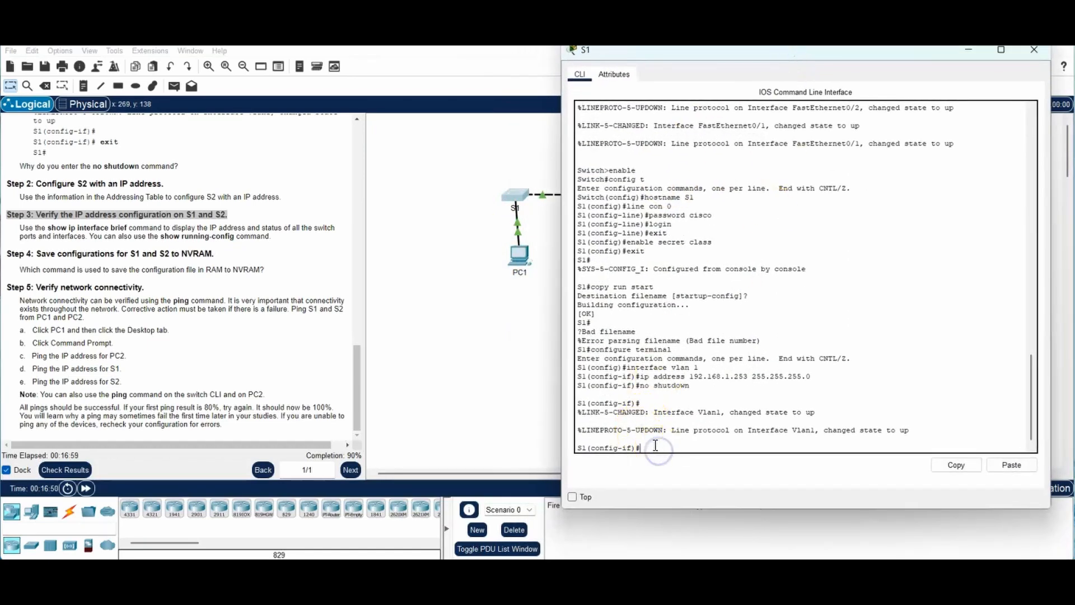
Step: Exit S1's configuration mode and save its running configuration with copy run start
type("copy run start")
key("Return")
key("Return")
type("exit")
key("Return")
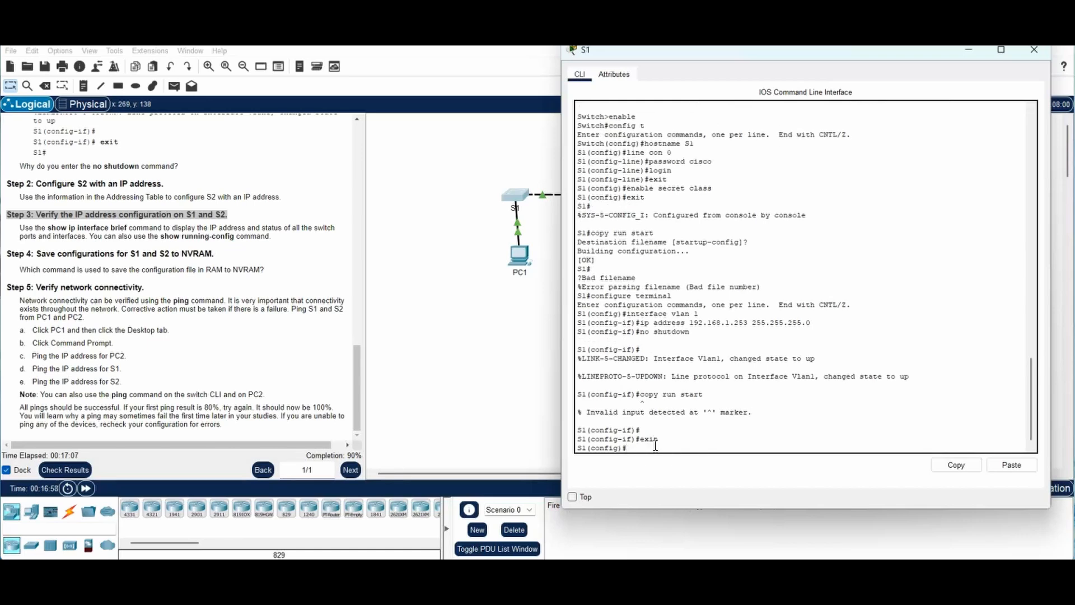
type("exit")
key("Return")
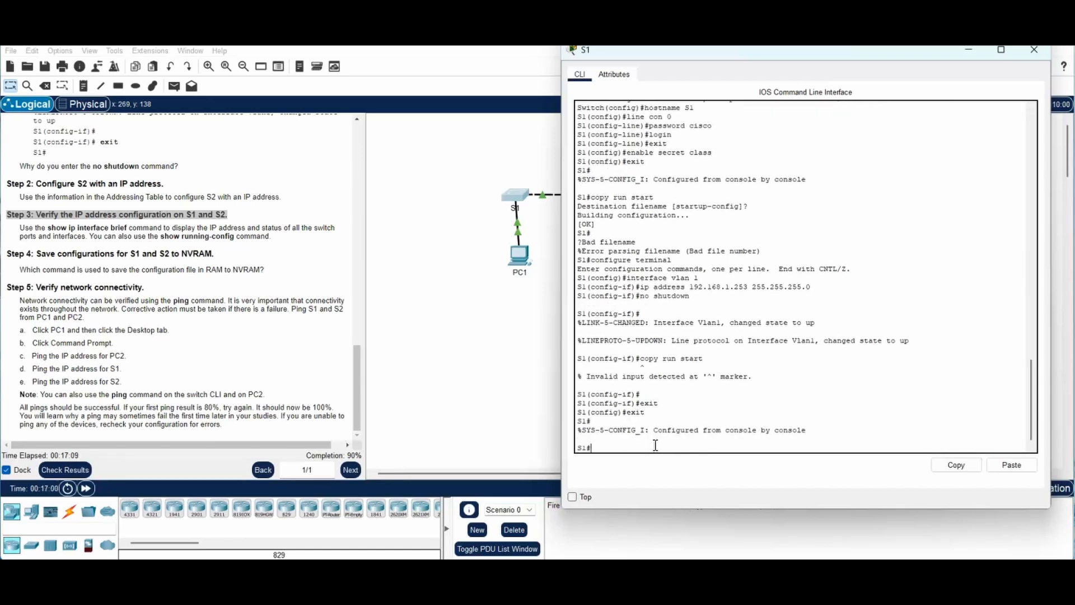
type("copy run start")
key("Return")
key("Return")
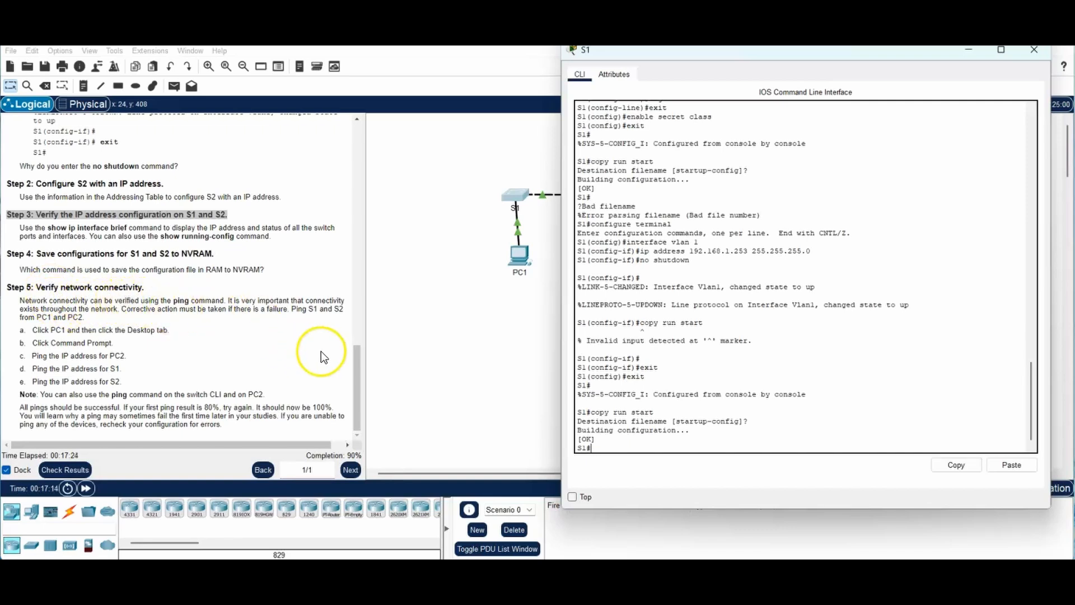
left_click(357, 355)
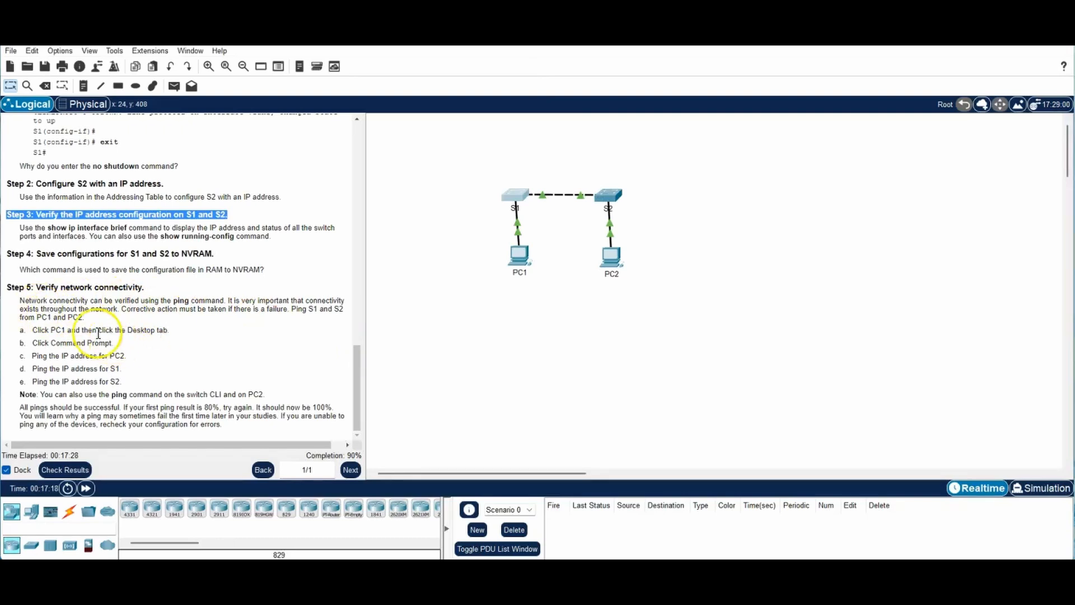
Step: Rerun ping 192.168.1.253 from PC1's command prompt, getting 25% packet loss
left_click(521, 259)
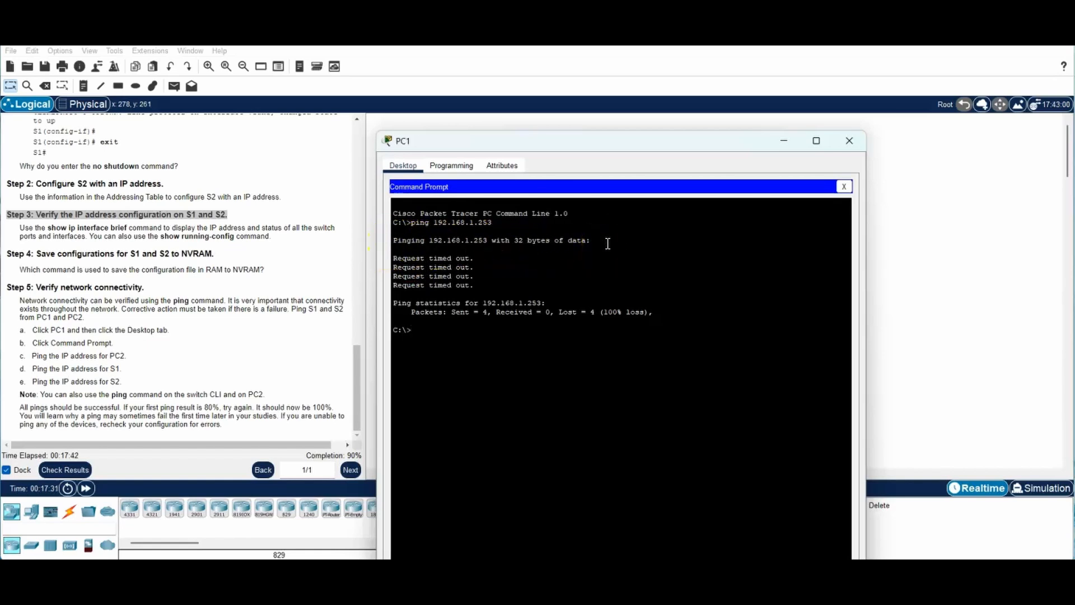
key("Up")
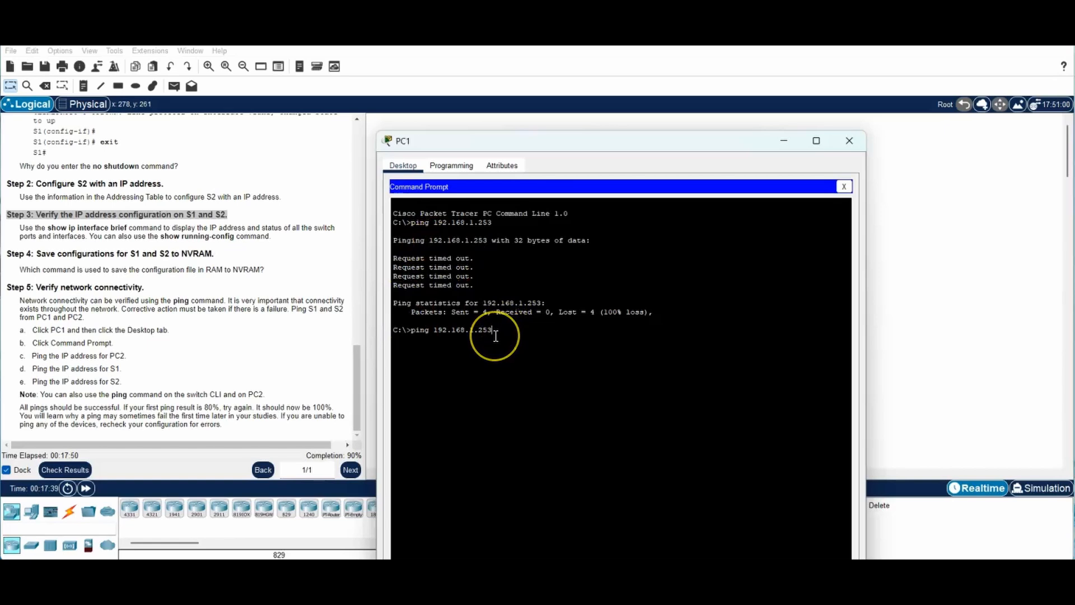
key("Return")
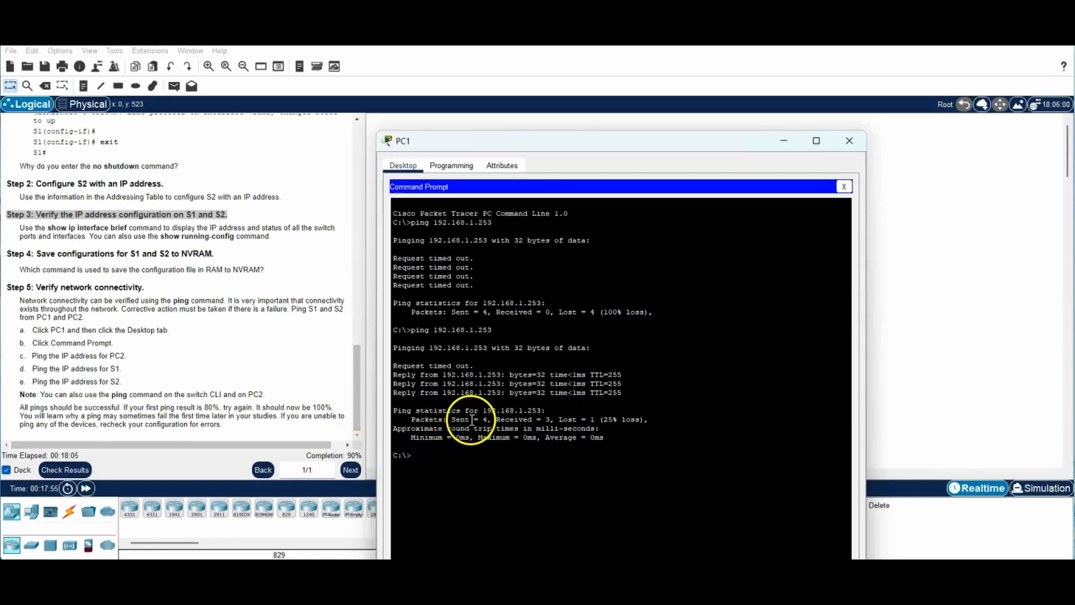
left_click_drag(411, 419, 658, 420)
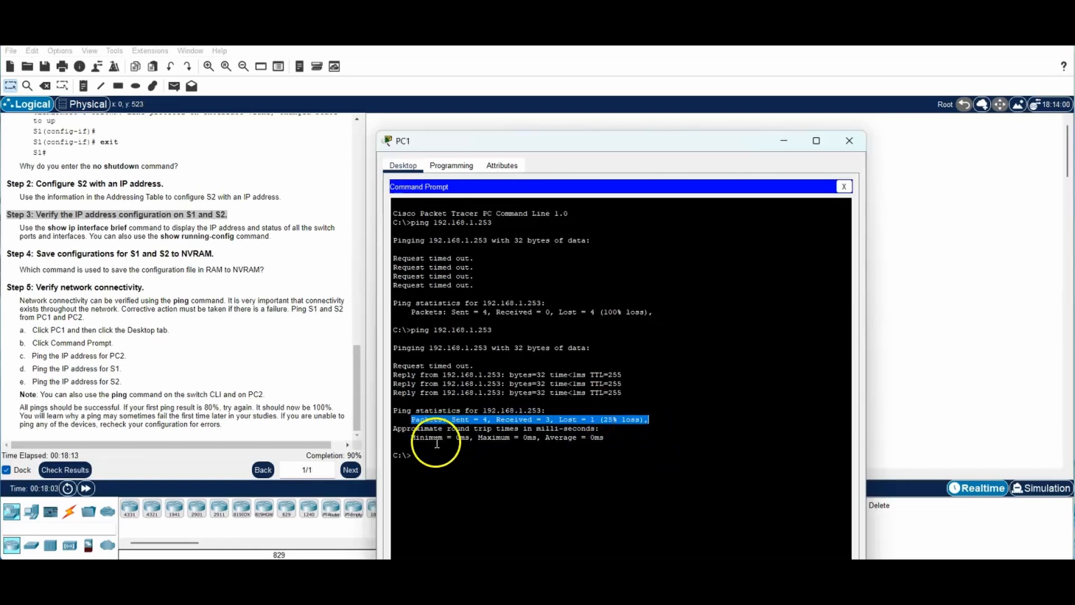
left_click(420, 455)
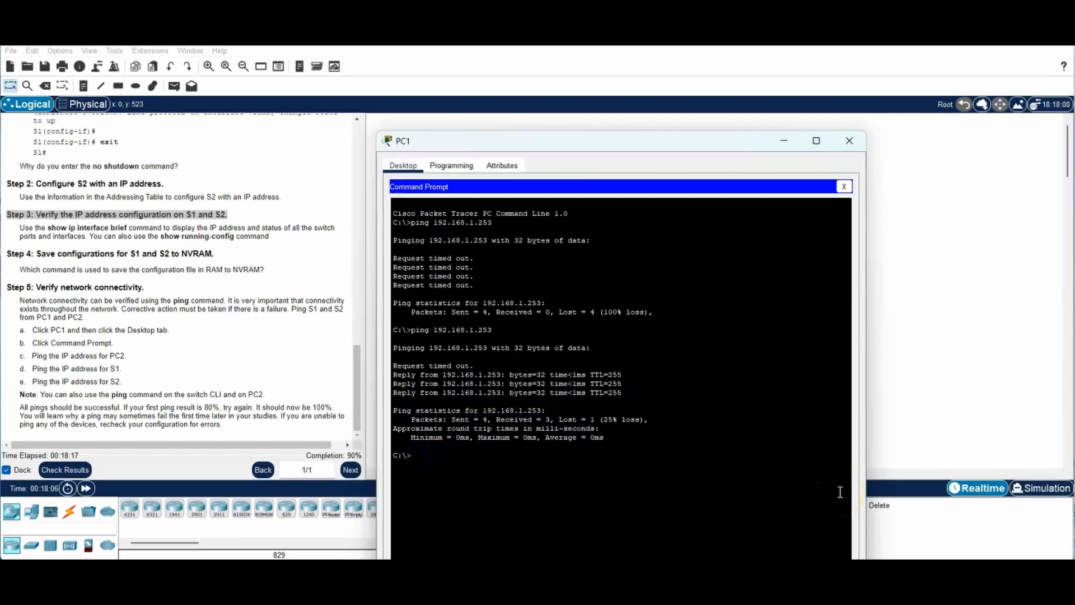
Step: Ping 192.168.1.253 once more and confirm 0% packet loss
key("Up")
key("Return")
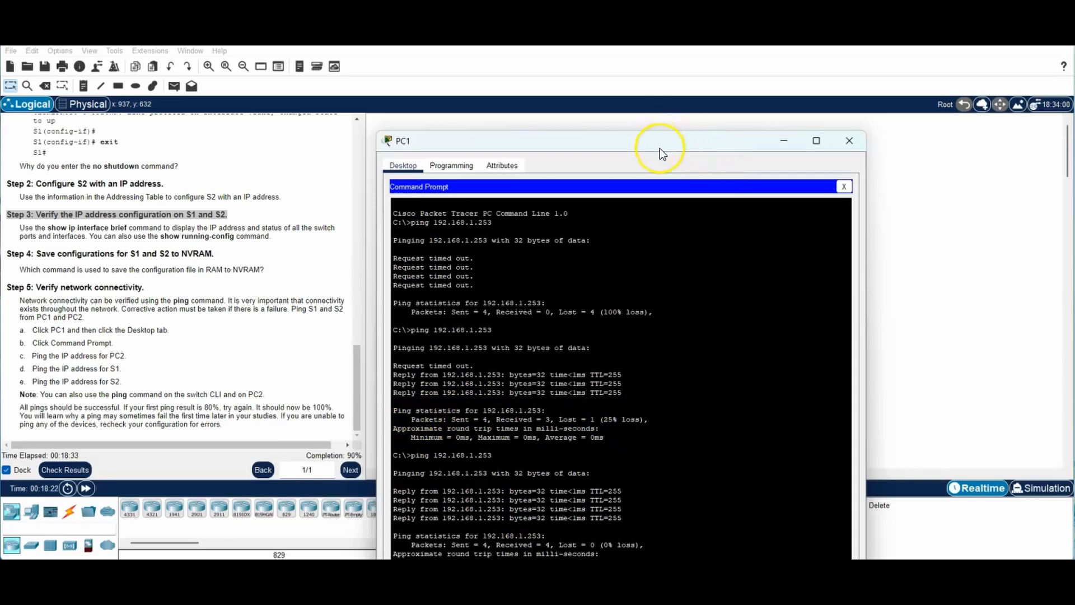
left_click_drag(660, 148, 773, 78)
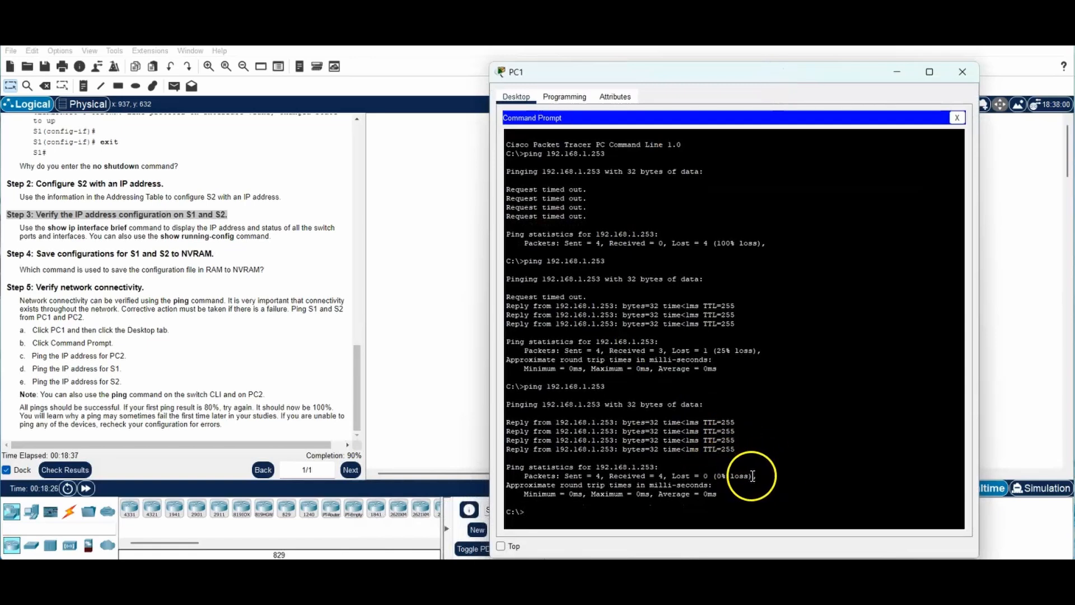
left_click_drag(754, 475, 719, 475)
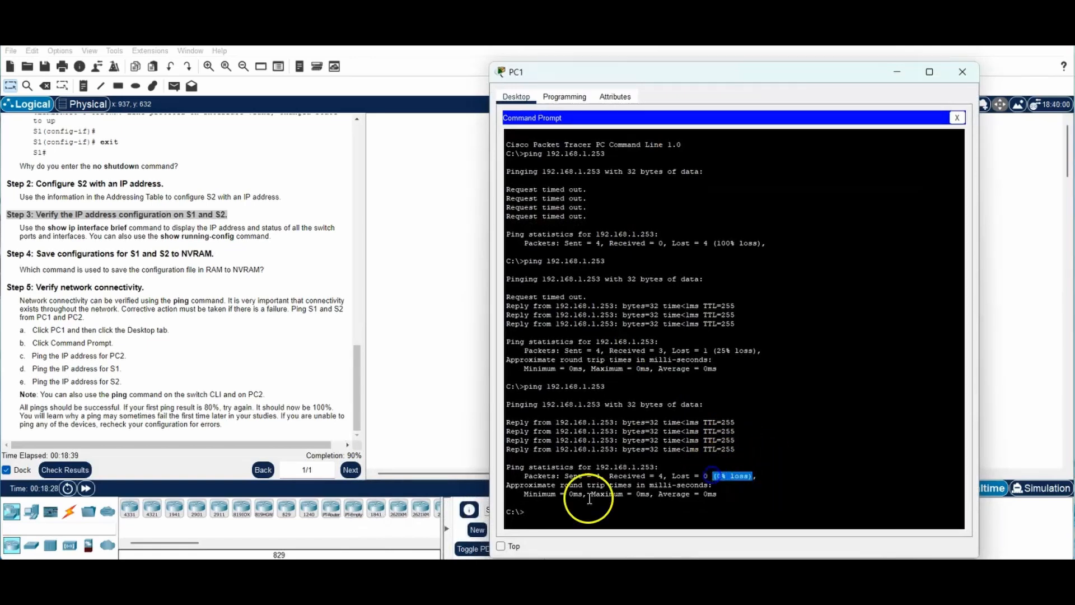
left_click(531, 512)
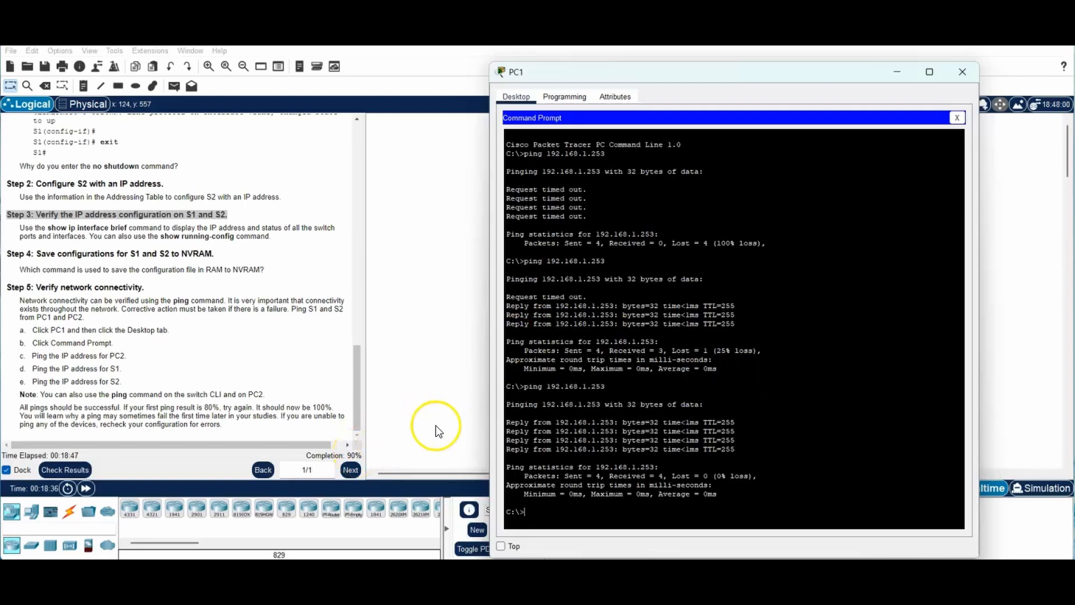
mouse_move(353, 392)
left_mouse_down()
mouse_move(360, 164)
mouse_move(372, 214)
mouse_move(355, 406)
left_mouse_up()
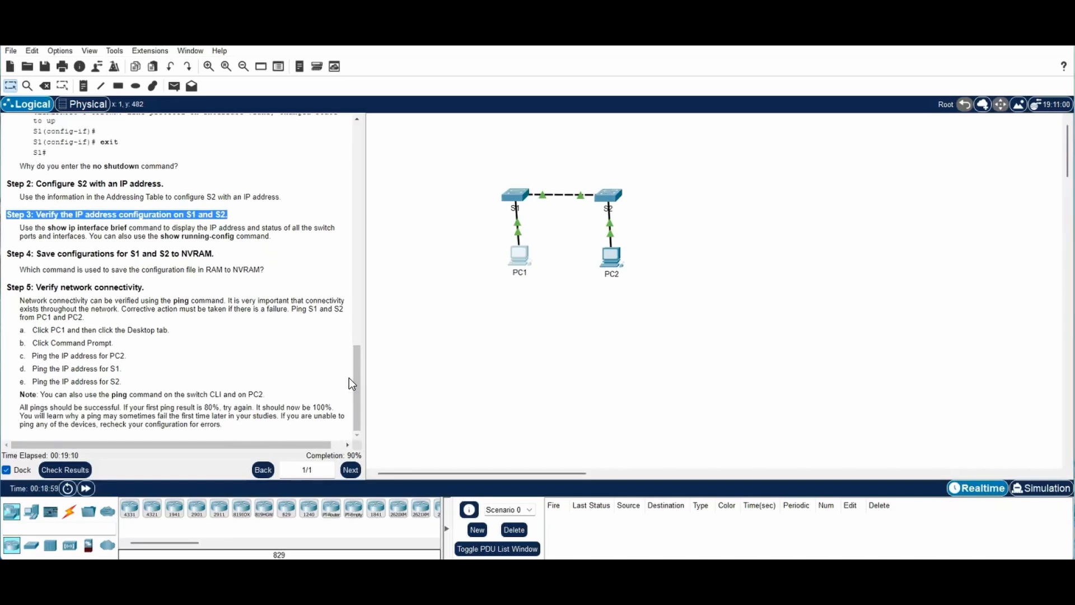
Step: In S1's CLI, enter configuration mode and set the MOTD banner to "Warning!!"
left_click(350, 443)
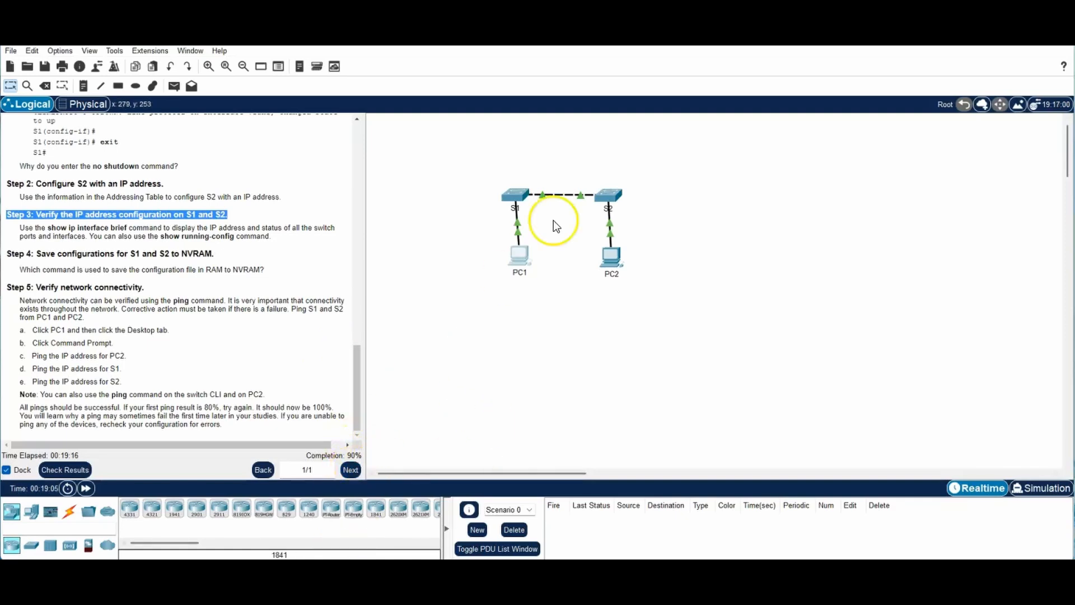
left_click(514, 195)
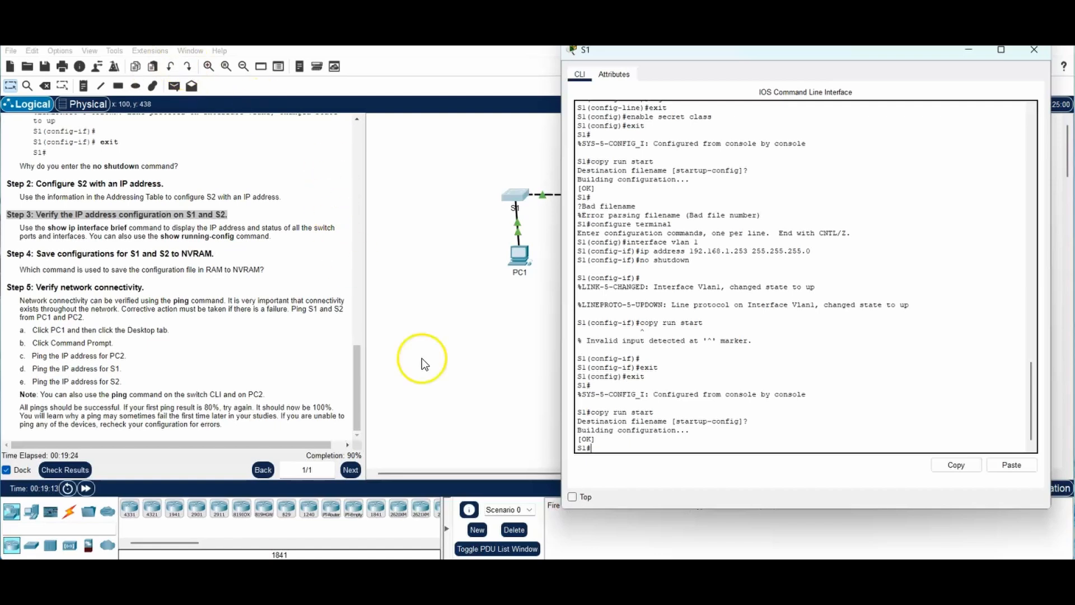
left_click(584, 497)
left_click(596, 471)
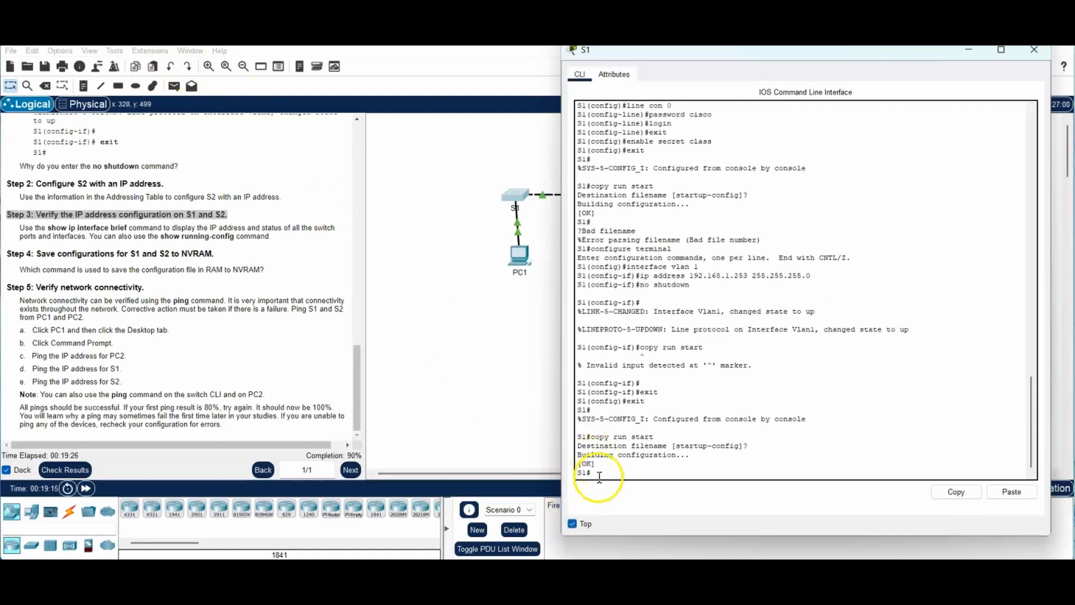
type("config t")
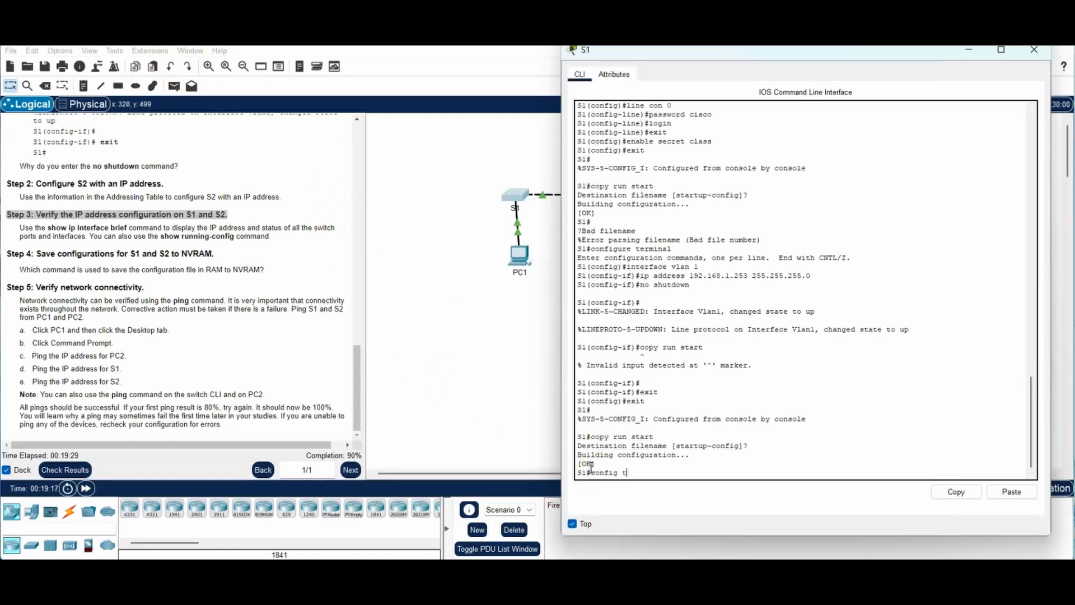
key("Return")
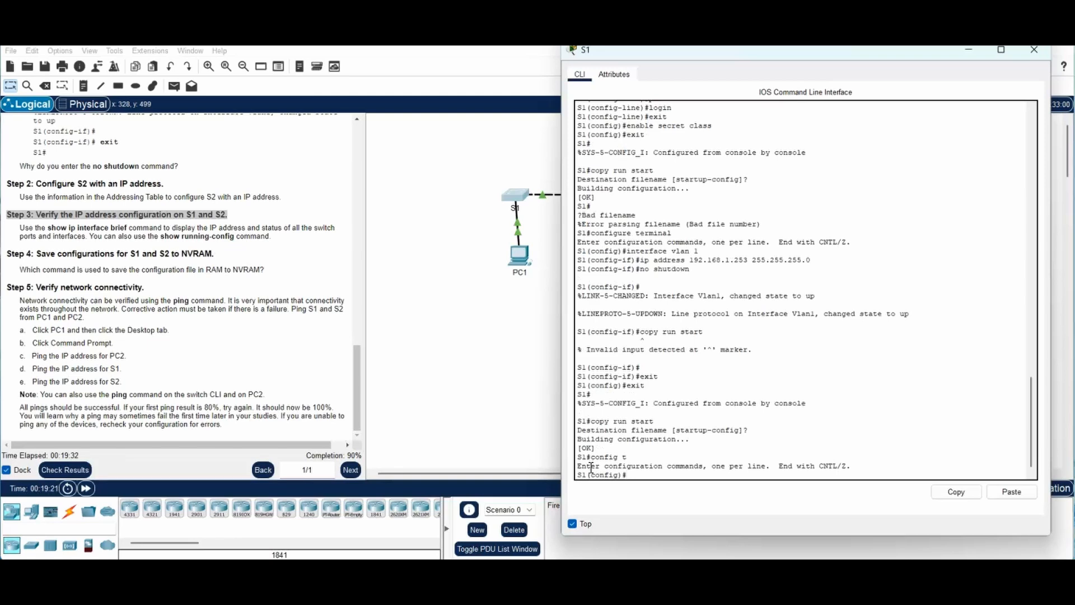
type("bannner motd \"Warning")
type("!!\"")
key("Return")
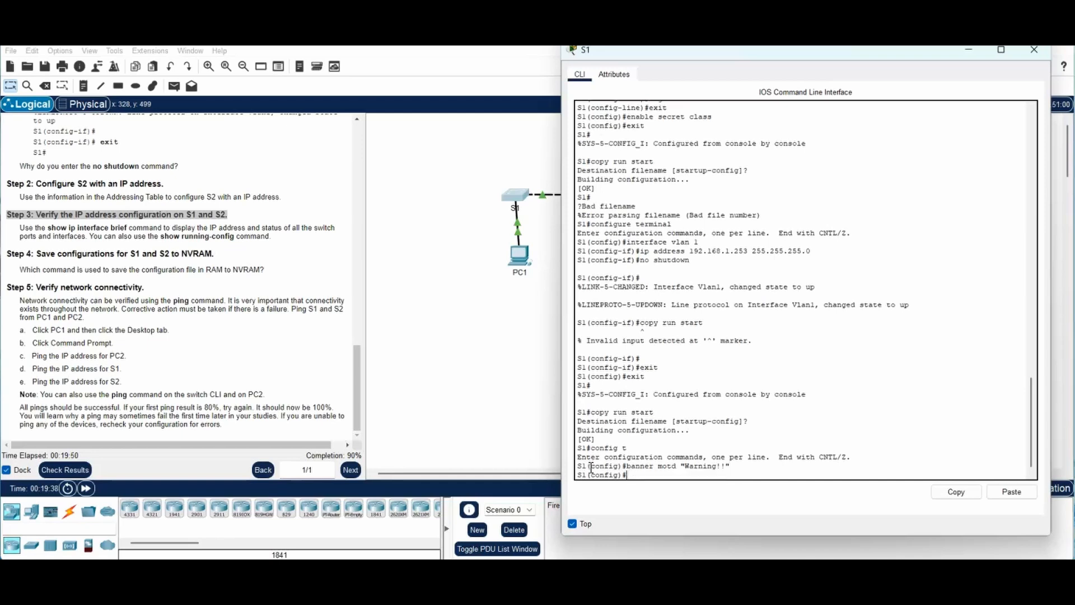
Step: Exit configuration mode, save S1's running config to startup, and close its console
type("exit")
key("Return")
type("copy run start")
key("Return")
key("Return")
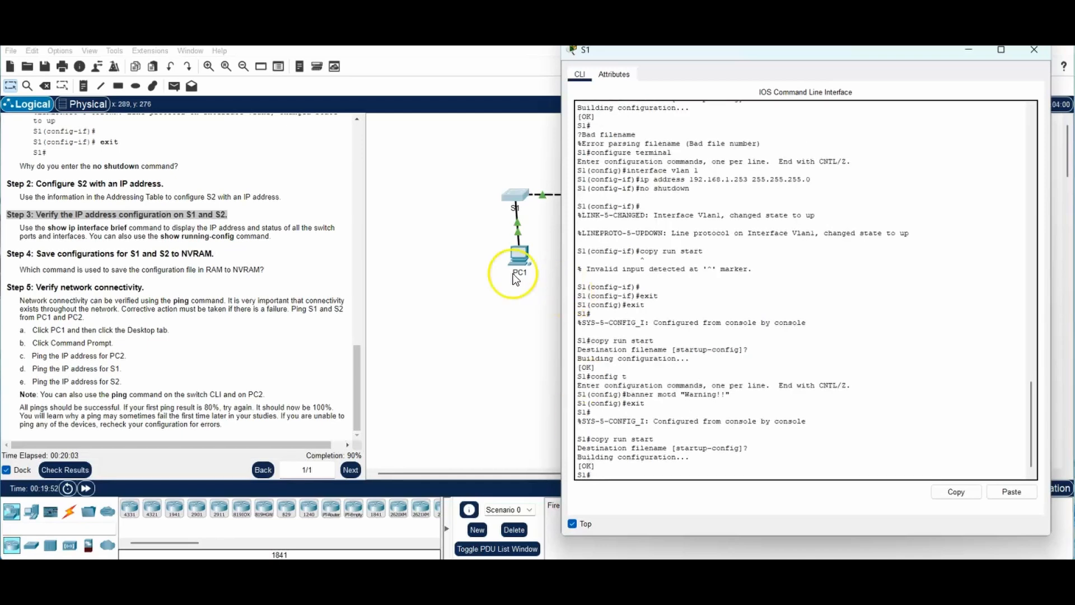
left_click(1034, 49)
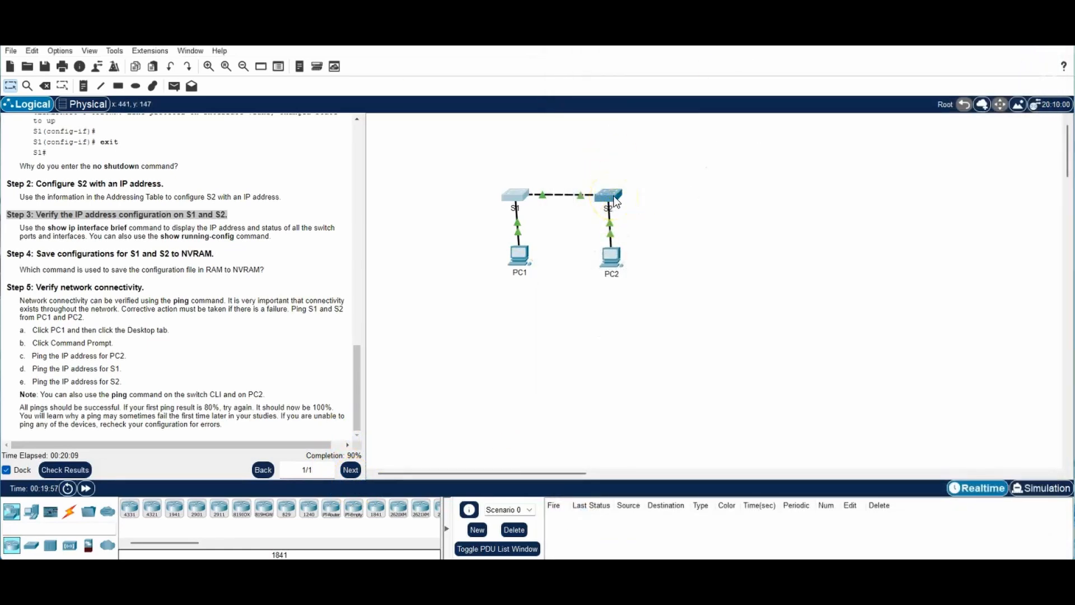
Step: Open S2's console and enter global configuration mode with config t
left_click(617, 202)
left_click(508, 455)
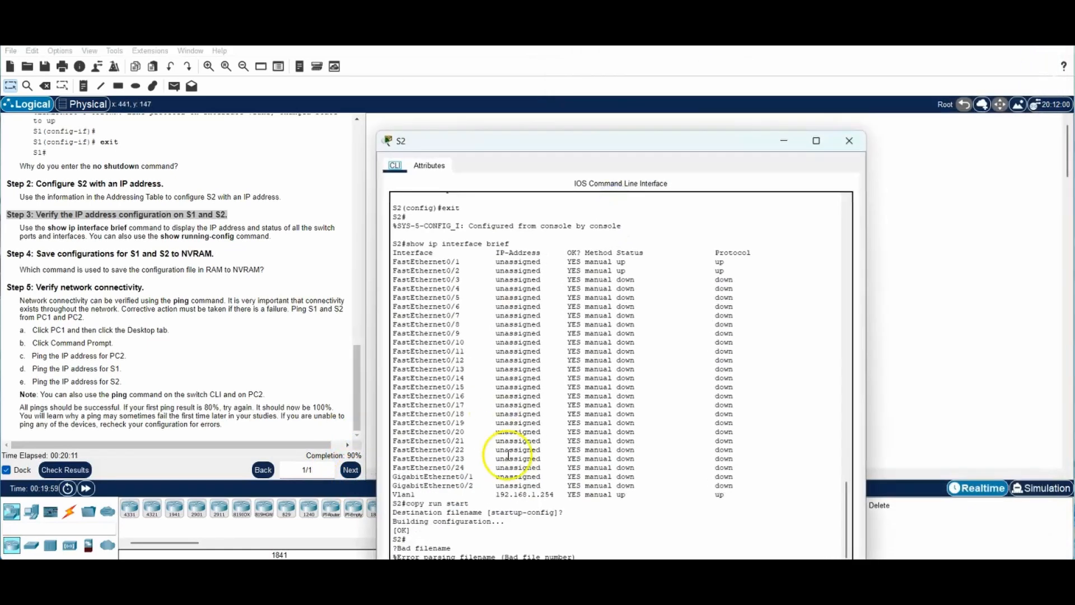
left_click(736, 288)
left_click_drag(716, 137, 1071, 101)
type("confi")
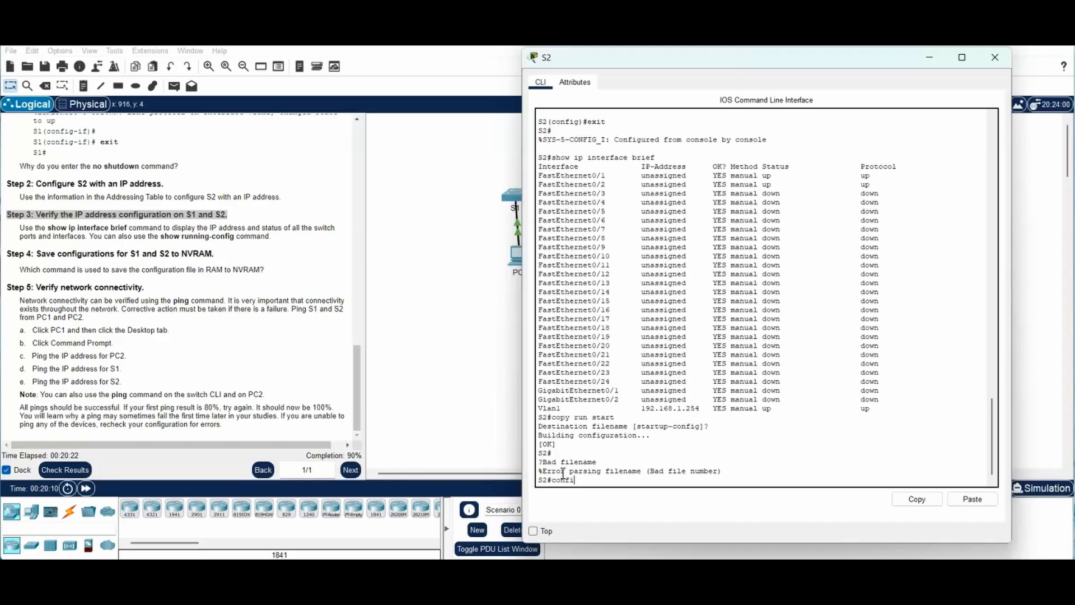
type("t t")
key("Return")
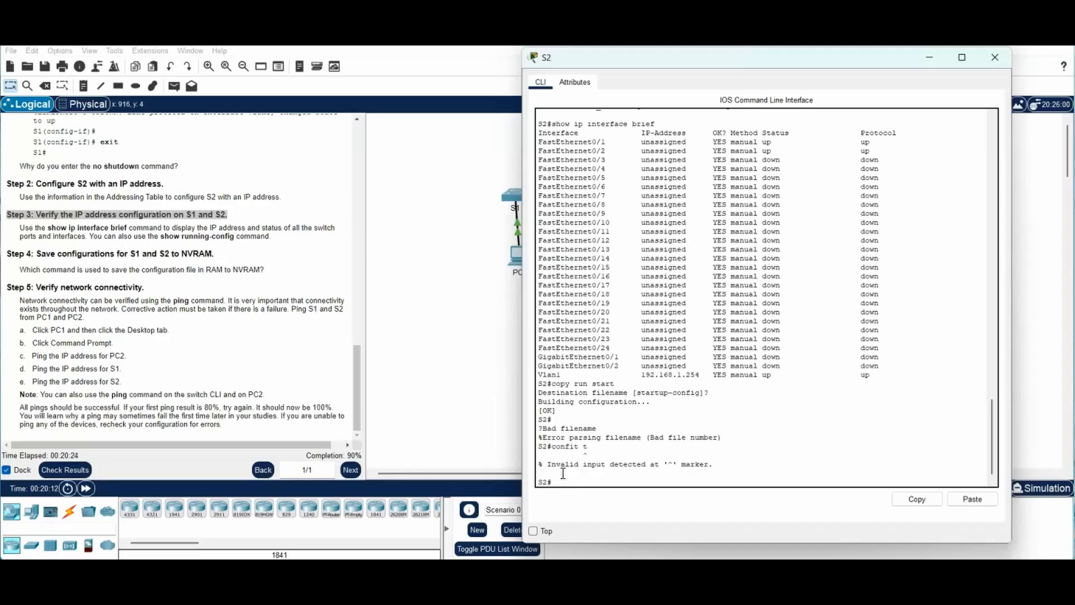
type("config t")
key("Return")
Step: Set S2's MOTD banner to "Authorized access only. Violators will be prosecuted to the full extent of the law."
type("ban")
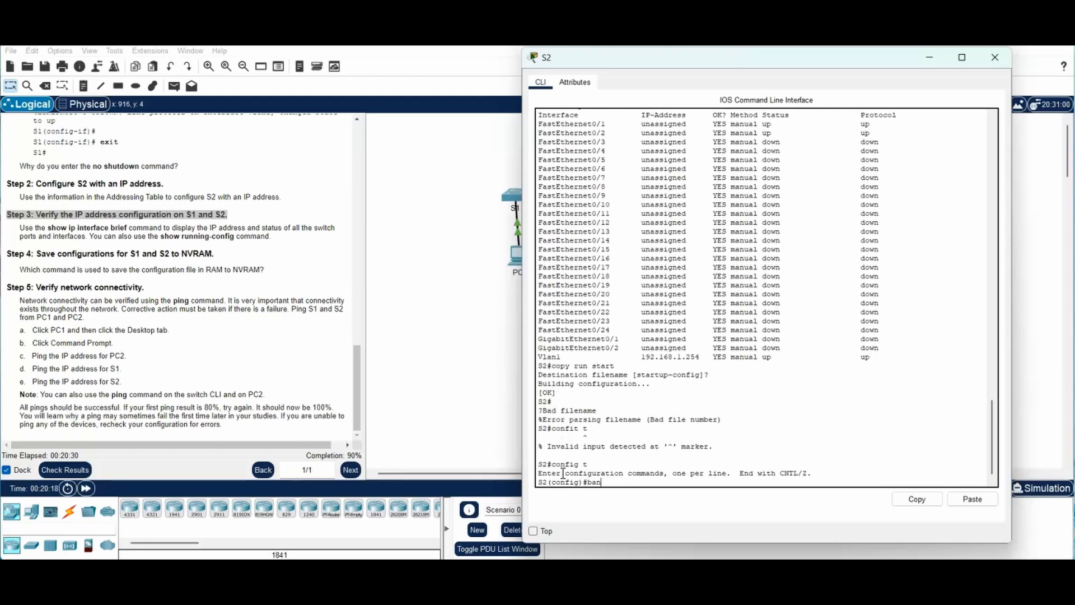
type("ner motd \"Authorized access only")
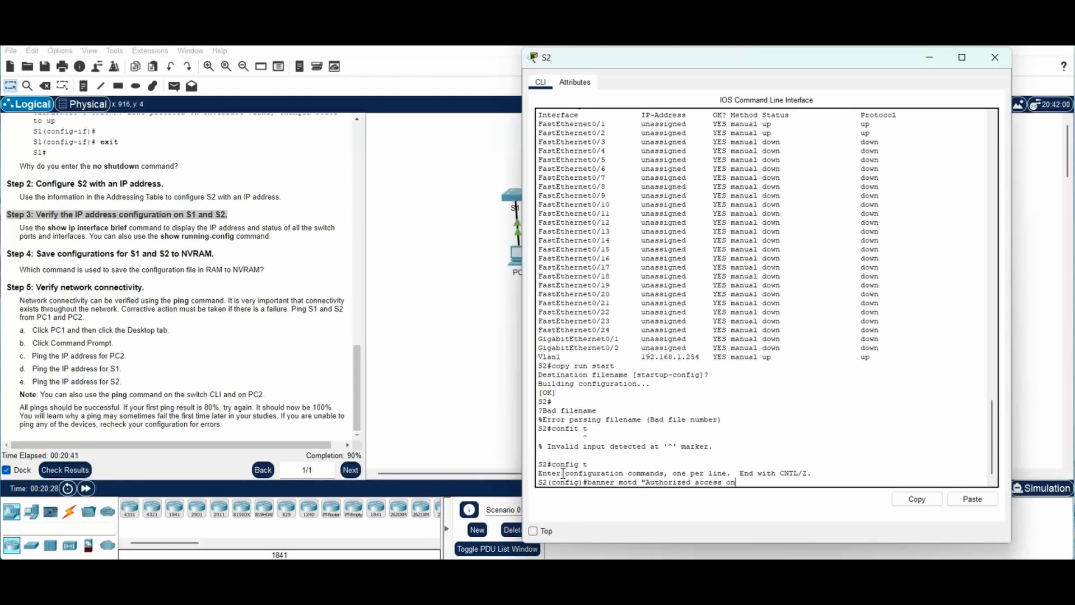
type(". Violators will be prosecuted to the full")
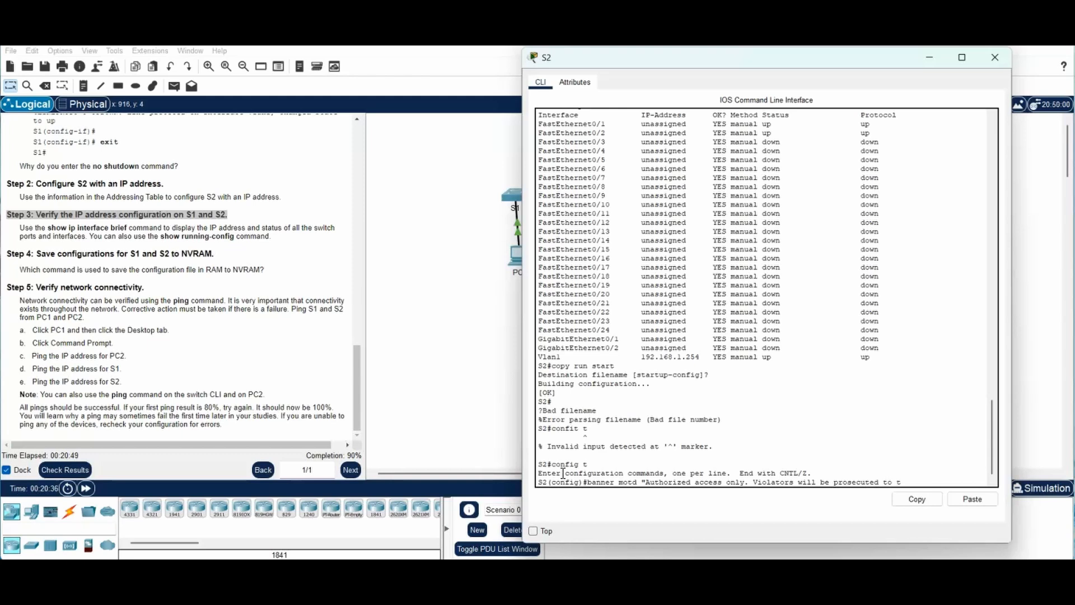
type(" extent of the l")
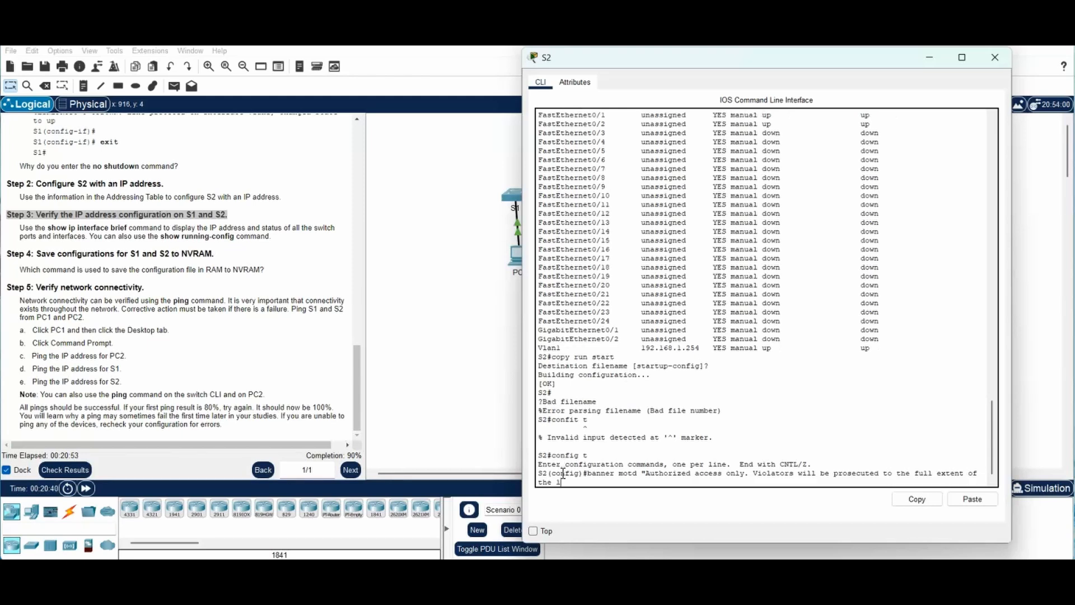
type("aw.\"")
key("Return")
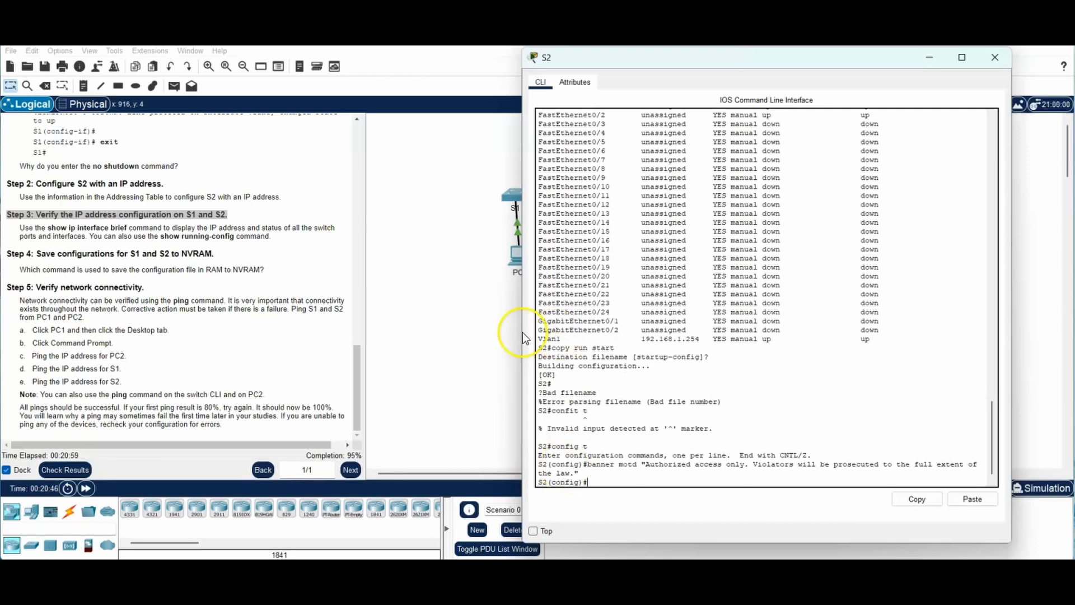
left_click(589, 468)
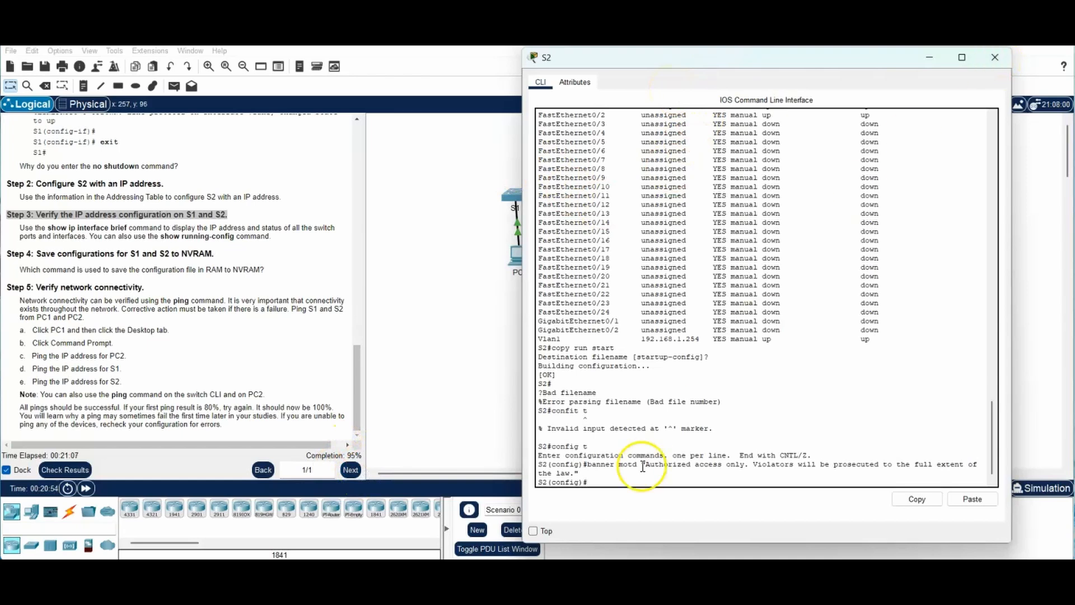
left_click(596, 485)
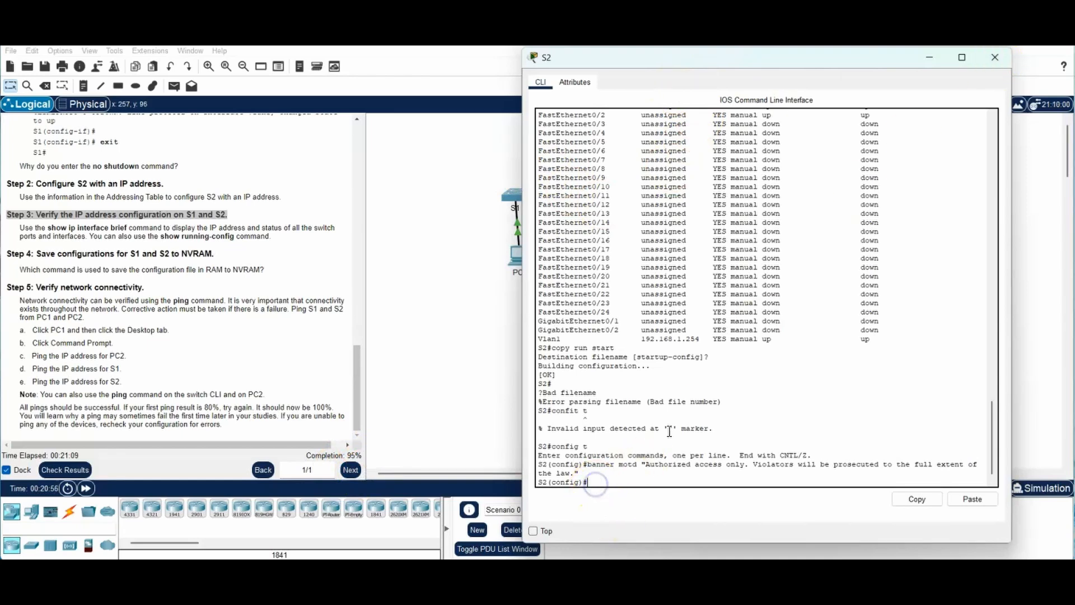
left_click(1004, 61)
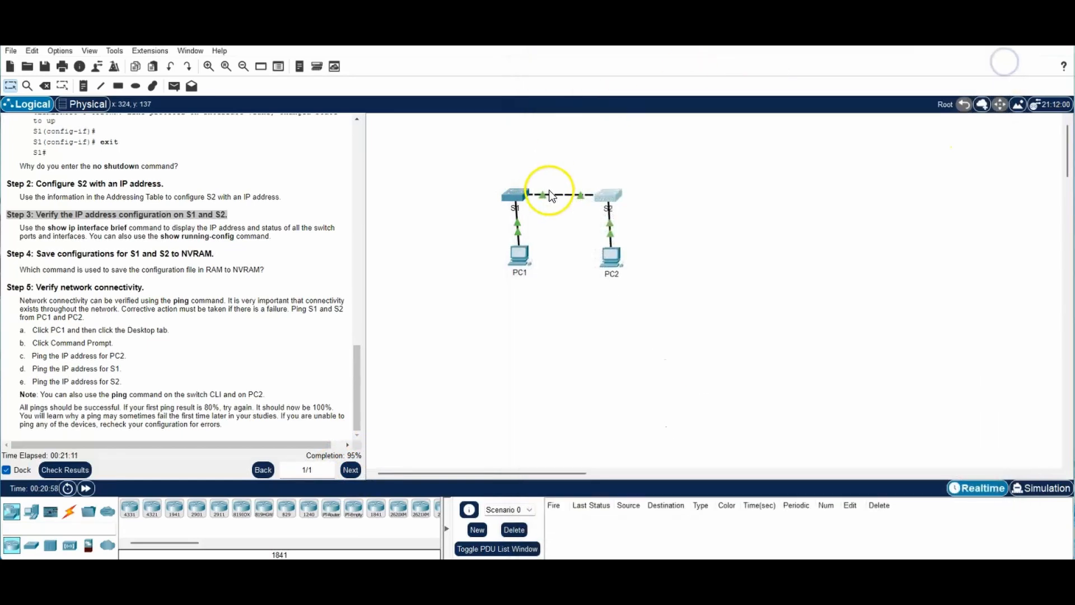
Step: In S1's config mode, set the MOTD banner to "Authorized access only. Violators will be prosecuted…"
left_click(518, 194)
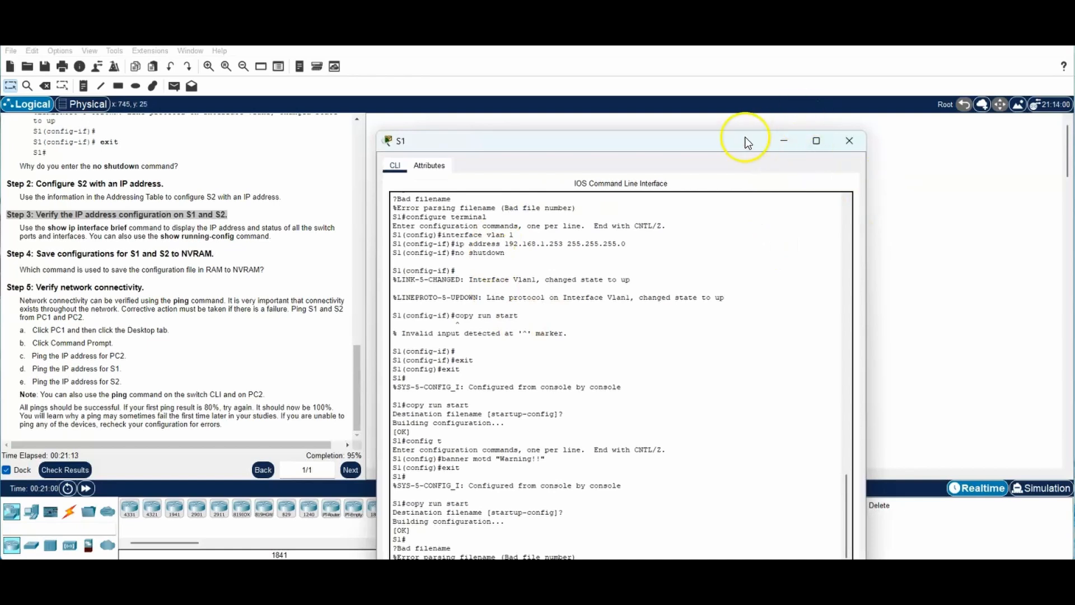
left_click_drag(749, 141, 875, 51)
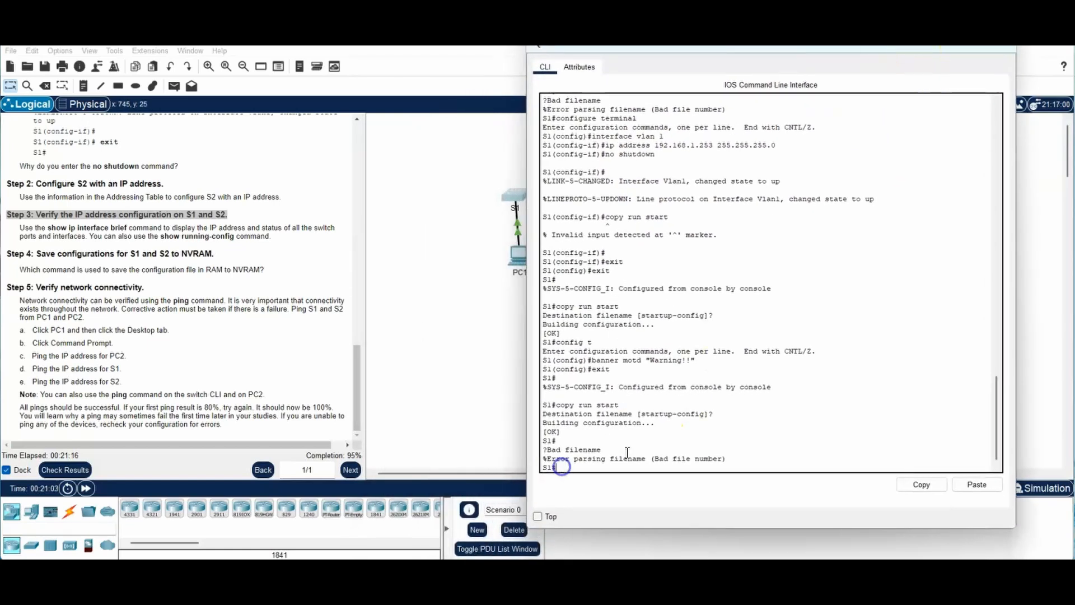
left_click(744, 388)
type("config t")
key("Return")
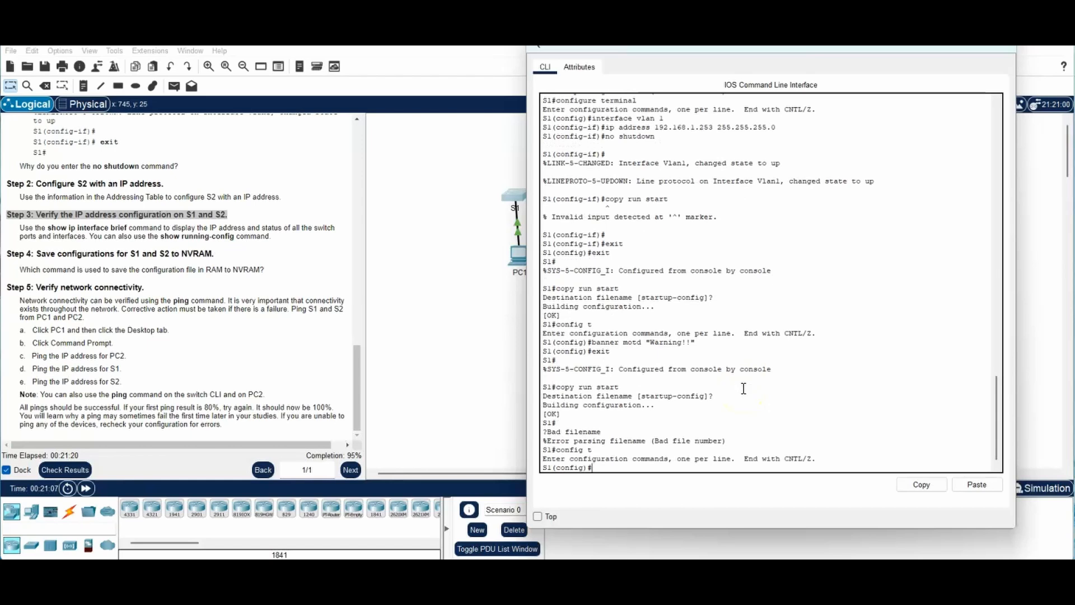
type("banner motd \"Authorized access")
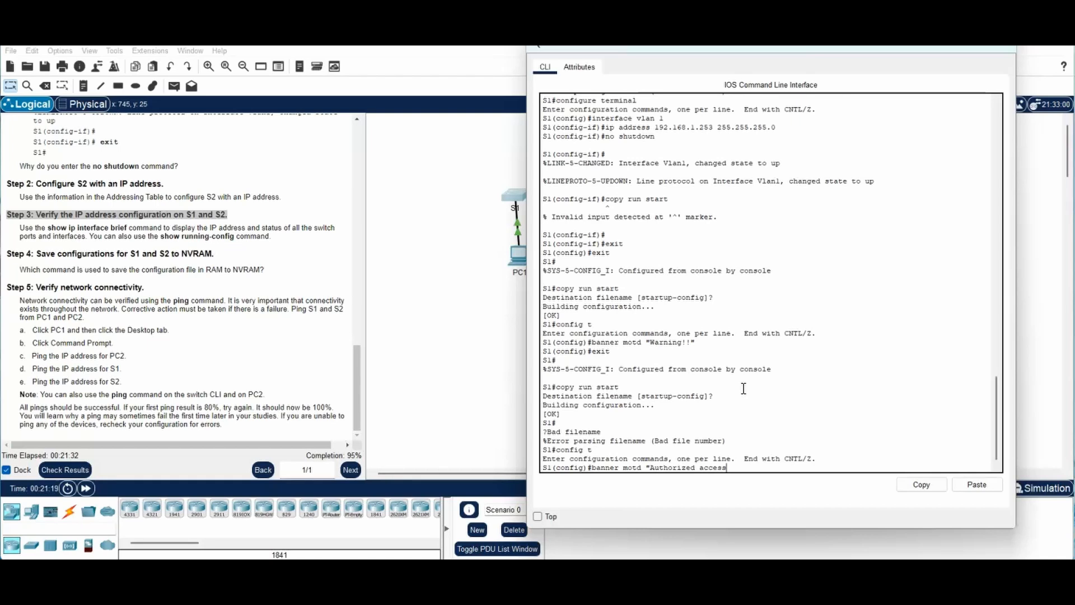
type(" only. Violators will be pro")
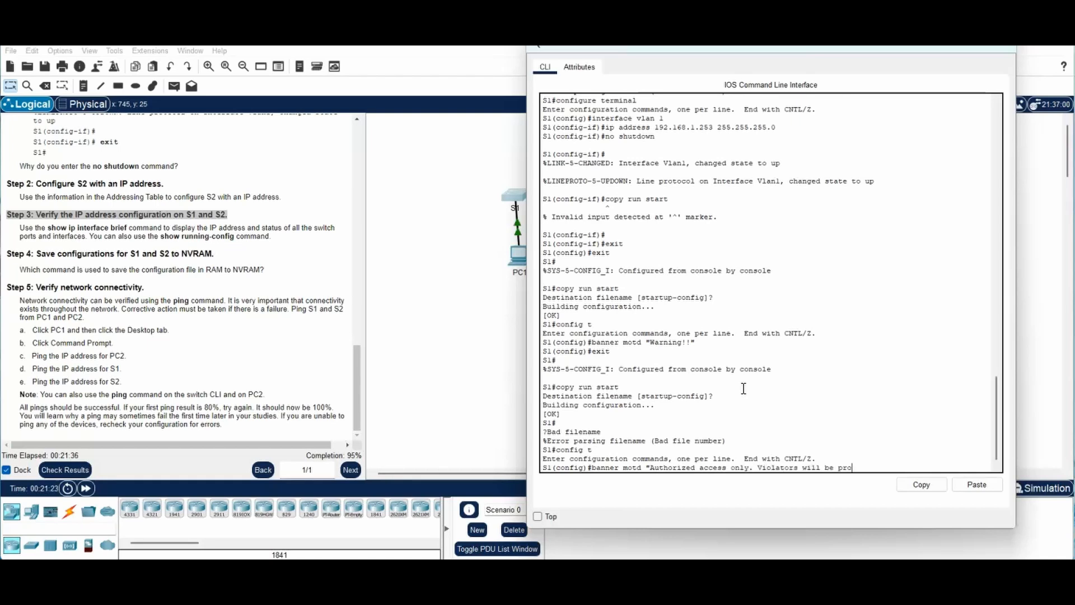
type("secuted to the full exten")
type("t")
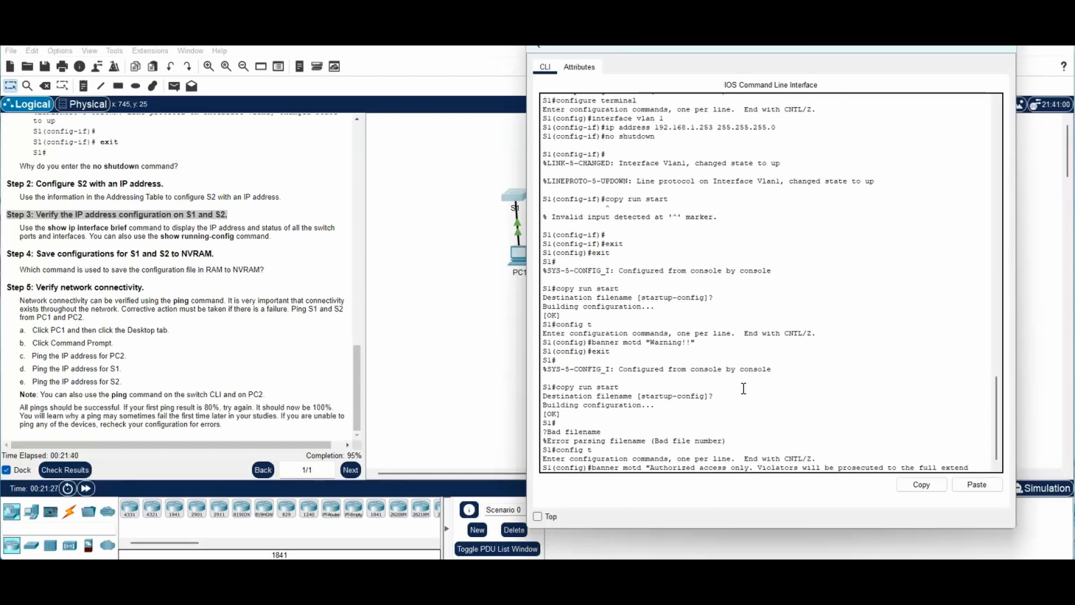
type(" of the law")
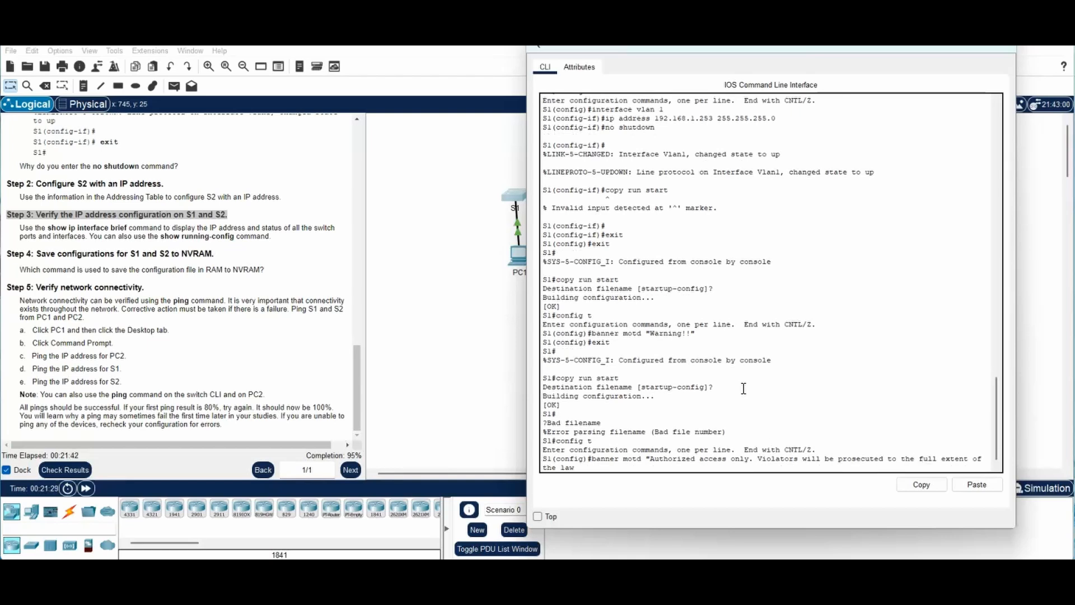
type("\"")
key("Return")
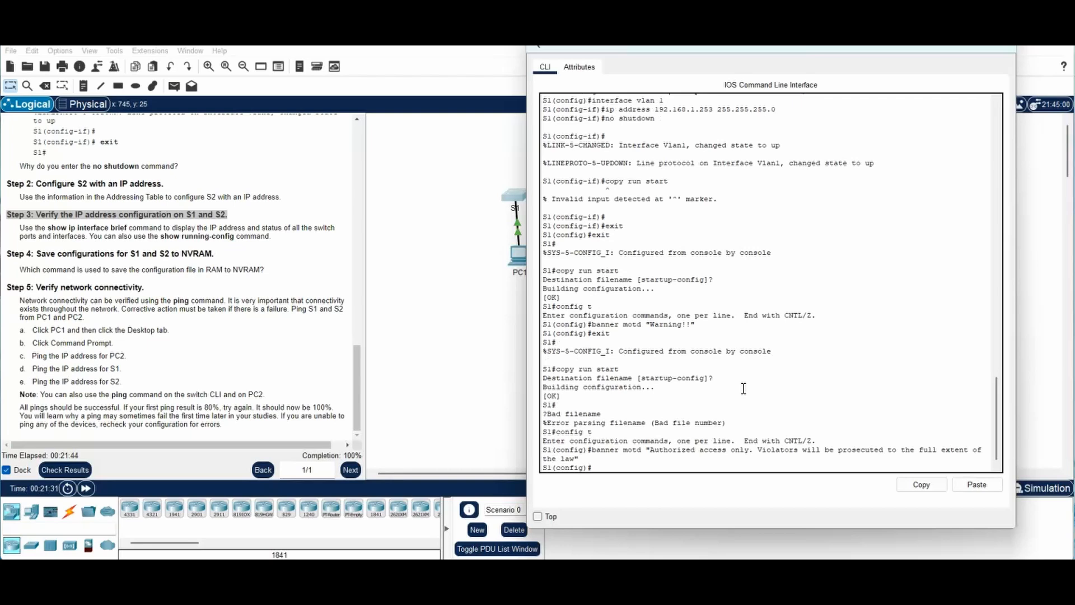